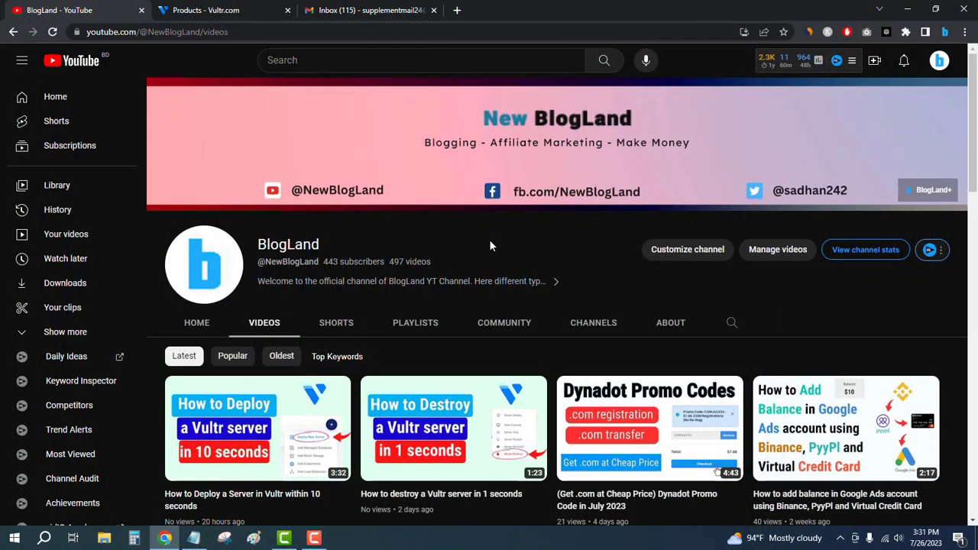
Step: Switch to the Vultr products page and start deploying a new server
{"action": "left_click", "coordinate": [230, 9]}
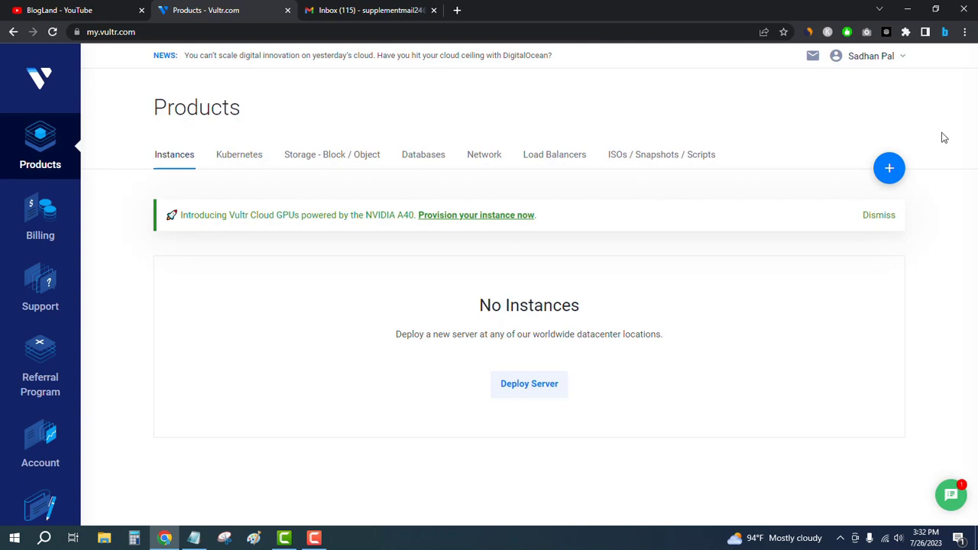
{"action": "mouse_move", "coordinate": [889, 167]}
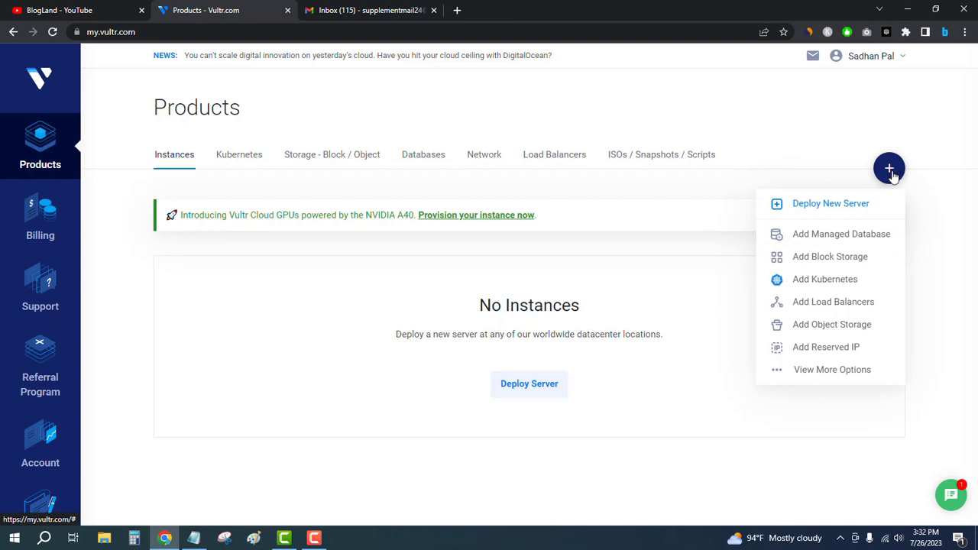
{"action": "left_click", "coordinate": [834, 209]}
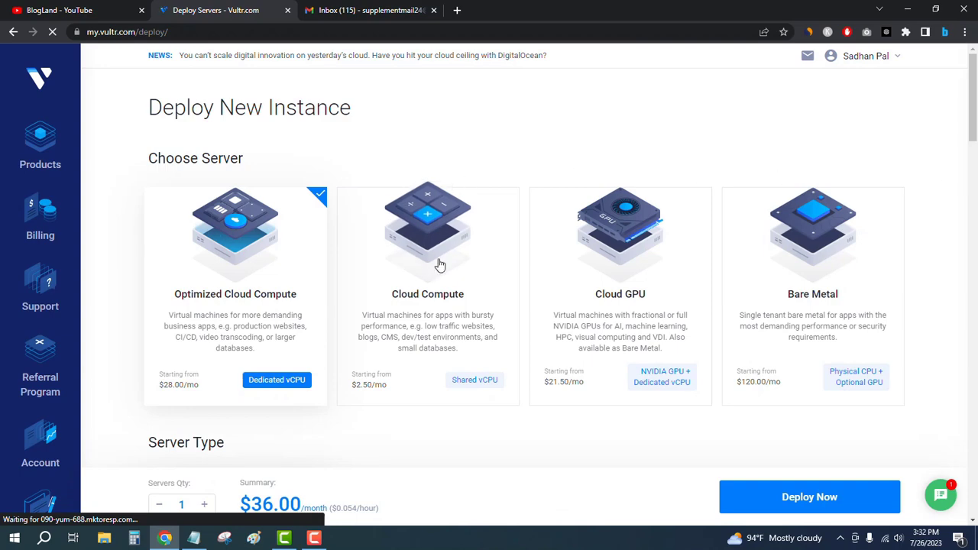
Step: Choose the Cloud Compute server type with Intel Regular Performance as the CPU and storage technology
{"action": "left_click", "coordinate": [443, 196]}
{"action": "scroll", "coordinate": [920, 194], "scroll_direction": "down", "scroll_amount": 4}
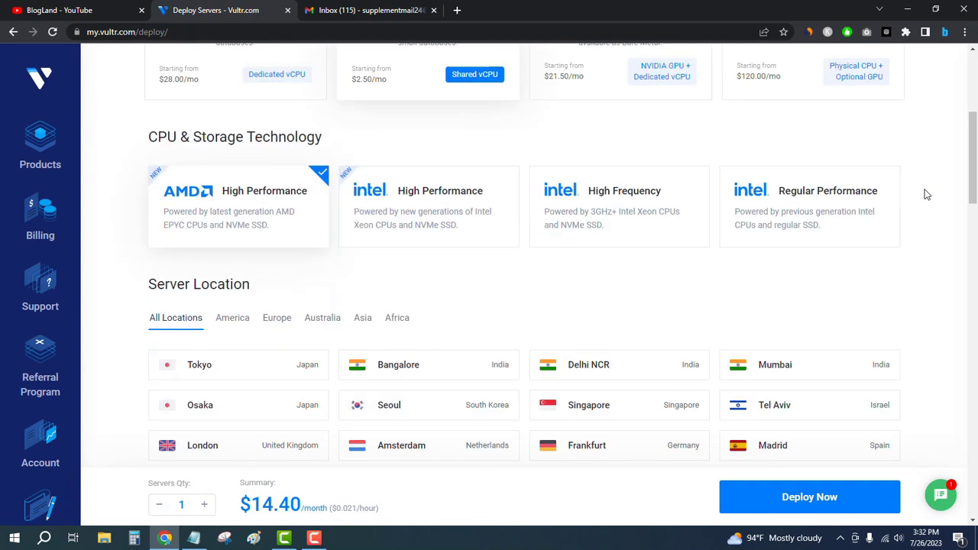
{"action": "left_click", "coordinate": [817, 221]}
Step: Search the marketplace apps for "word" and select WordPress on Ubuntu 22.04 as the server image
{"action": "scroll", "coordinate": [944, 188], "scroll_direction": "down", "scroll_amount": 2}
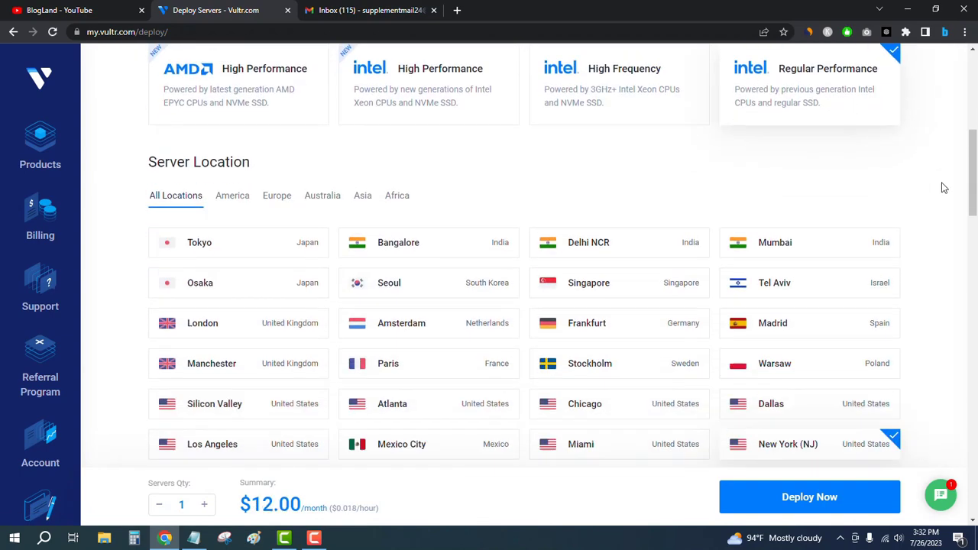
{"action": "scroll", "coordinate": [944, 188], "scroll_direction": "down", "scroll_amount": 3}
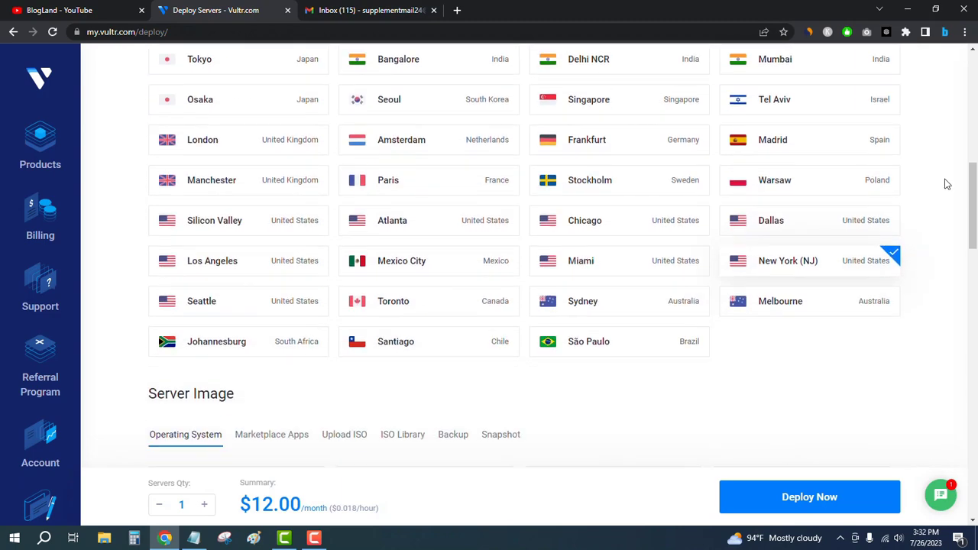
{"action": "scroll", "coordinate": [945, 183], "scroll_direction": "down", "scroll_amount": 3}
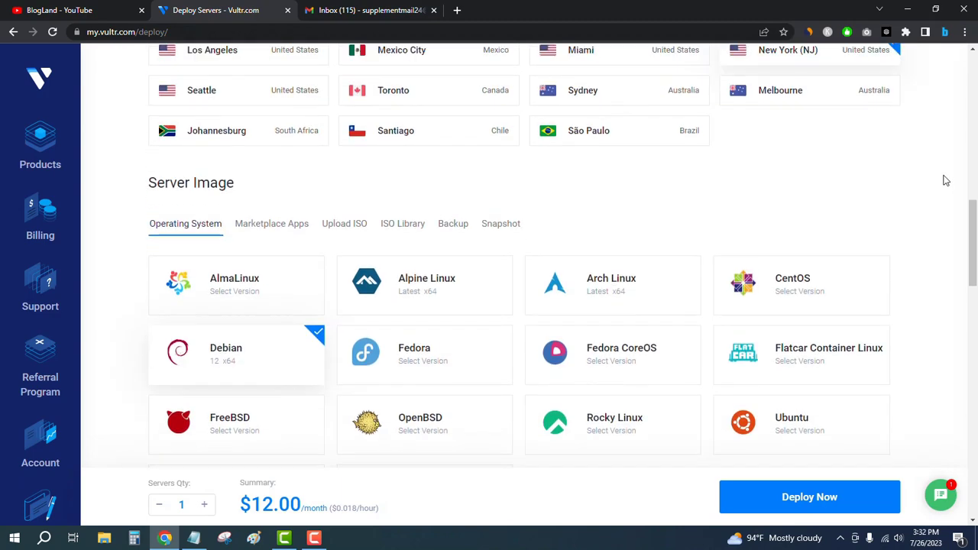
{"action": "scroll", "coordinate": [943, 181], "scroll_direction": "up", "scroll_amount": 2}
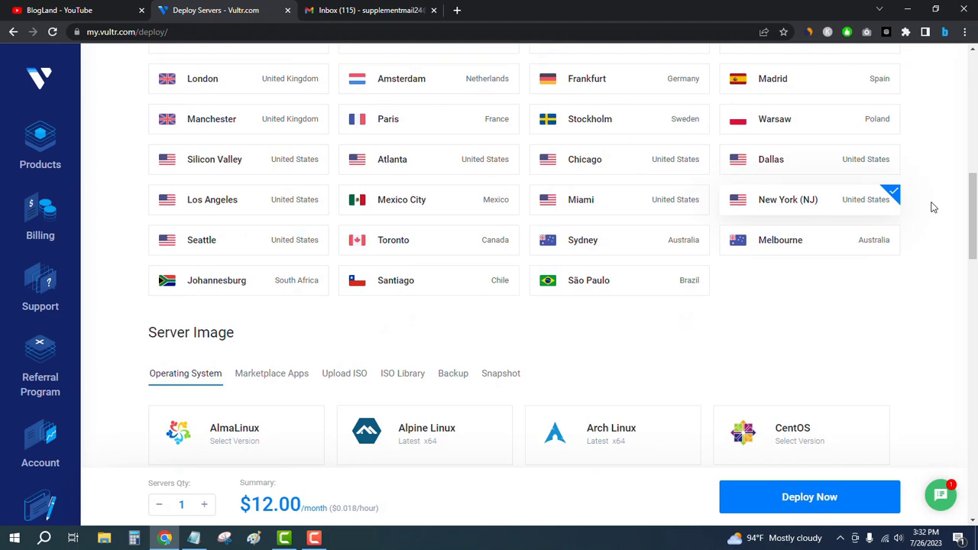
{"action": "scroll", "coordinate": [957, 187], "scroll_direction": "down", "scroll_amount": 4}
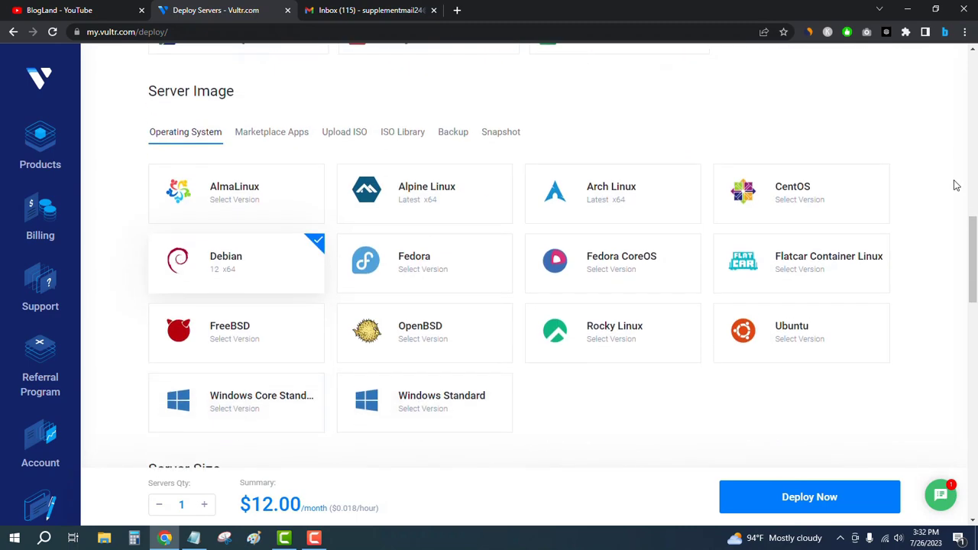
{"action": "left_click", "coordinate": [269, 130]}
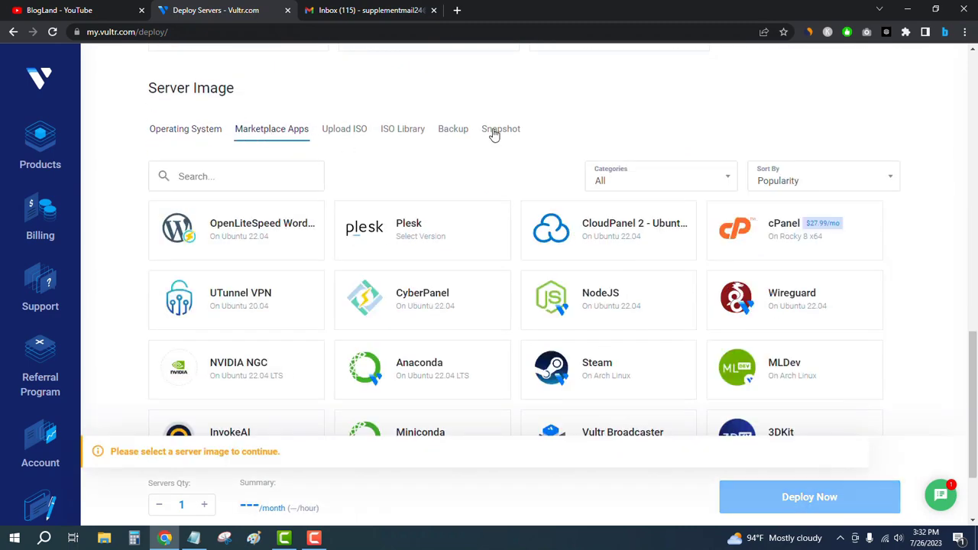
{"action": "left_click", "coordinate": [218, 179]}
{"action": "type", "text": "word"}
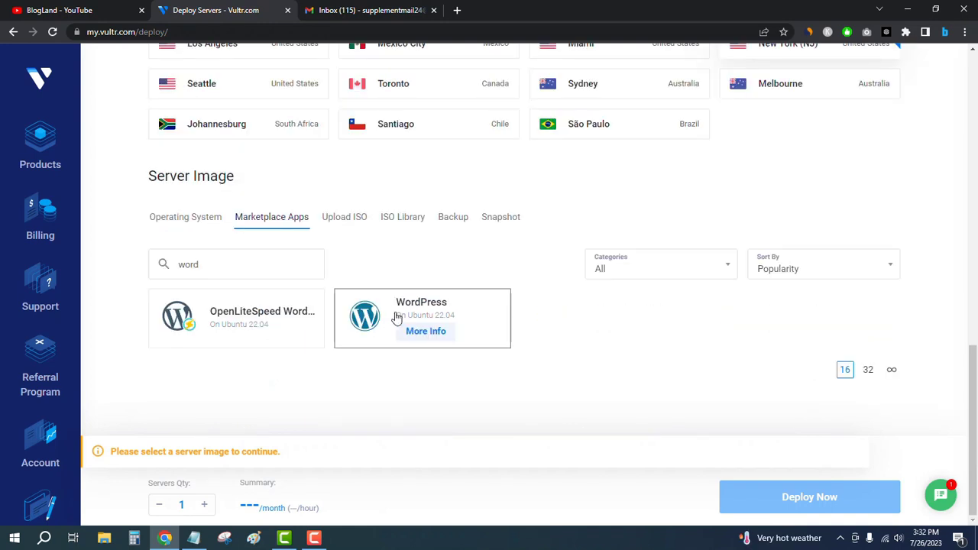
{"action": "left_click", "coordinate": [427, 330]}
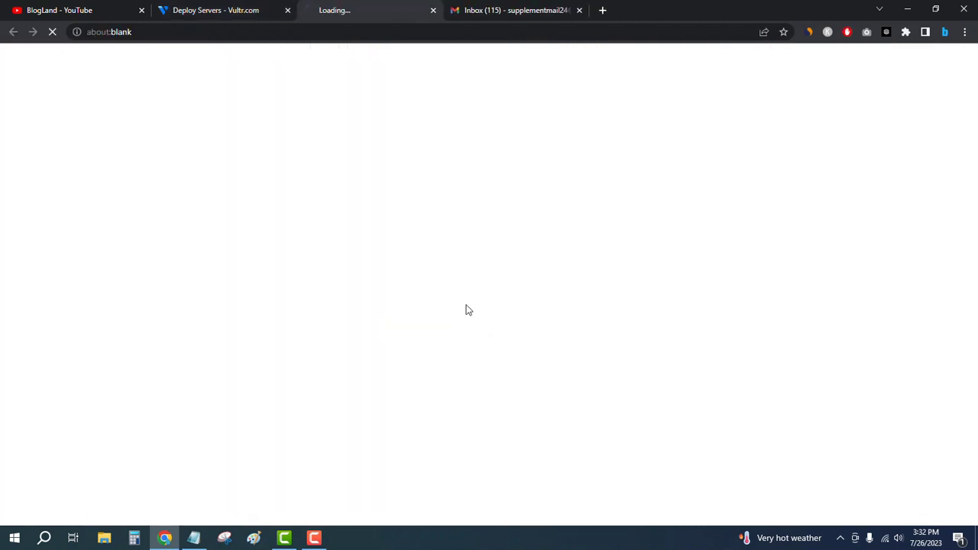
{"action": "left_click", "coordinate": [434, 10]}
{"action": "left_click", "coordinate": [425, 312]}
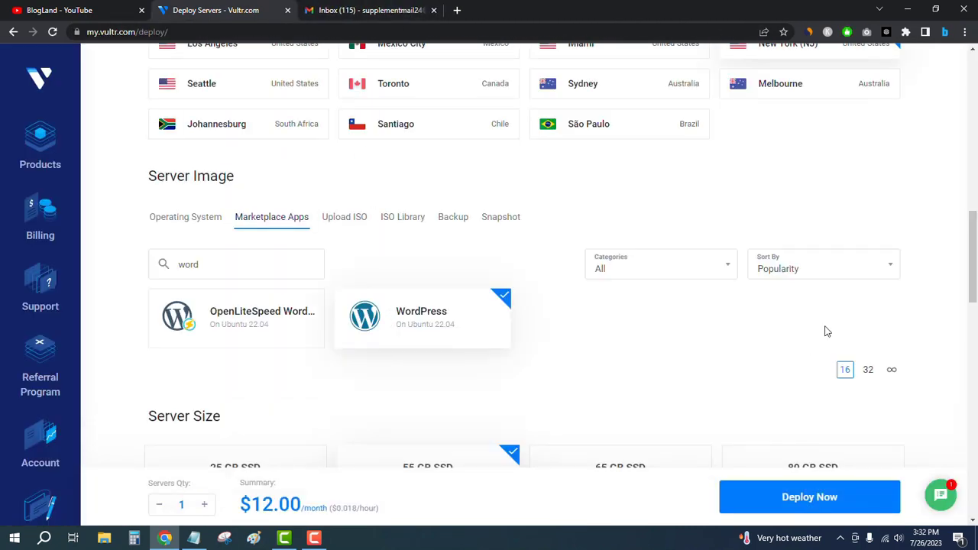
Step: Choose the 25 GB SSD server size at $5/month
{"action": "scroll", "coordinate": [958, 250], "scroll_direction": "down", "scroll_amount": 1}
{"action": "scroll", "coordinate": [958, 251], "scroll_direction": "down", "scroll_amount": 4}
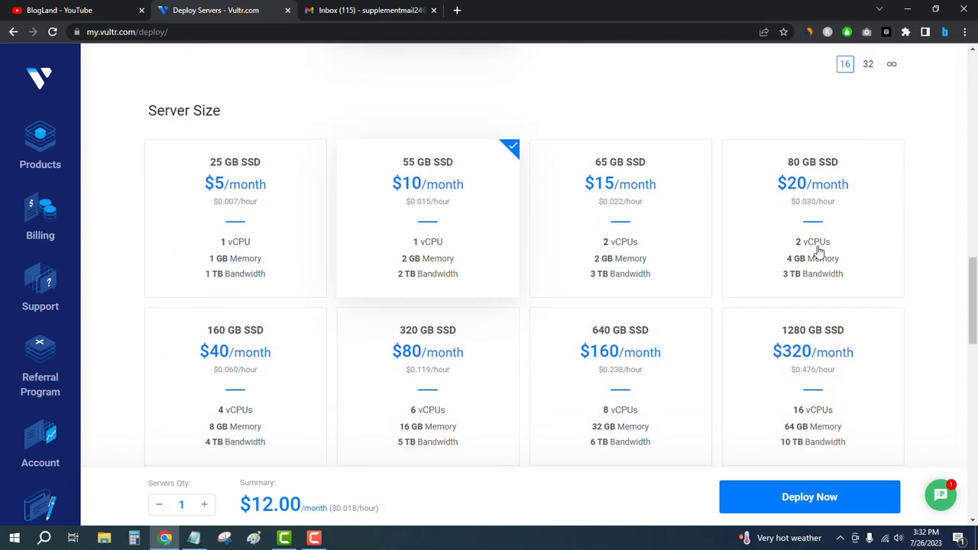
{"action": "left_click", "coordinate": [251, 227]}
Step: Disable Auto Backups for the new server and acknowledge the risks
{"action": "scroll", "coordinate": [919, 287], "scroll_direction": "down", "scroll_amount": 3}
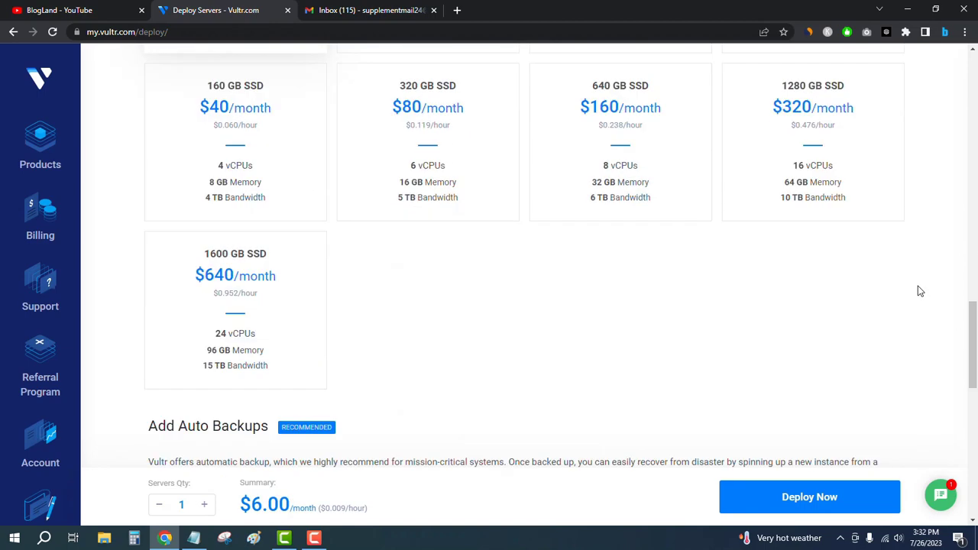
{"action": "scroll", "coordinate": [919, 288], "scroll_direction": "down", "scroll_amount": 4}
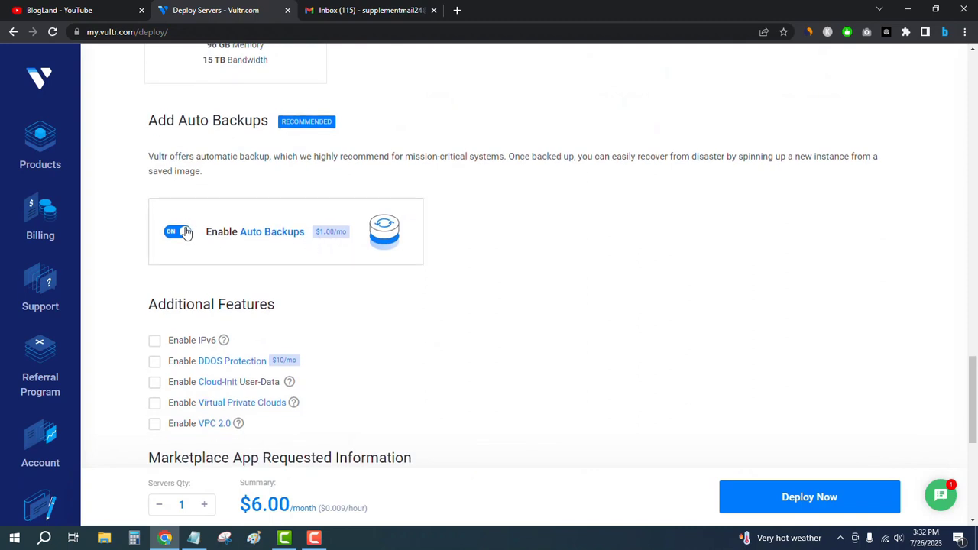
{"action": "left_click", "coordinate": [182, 233]}
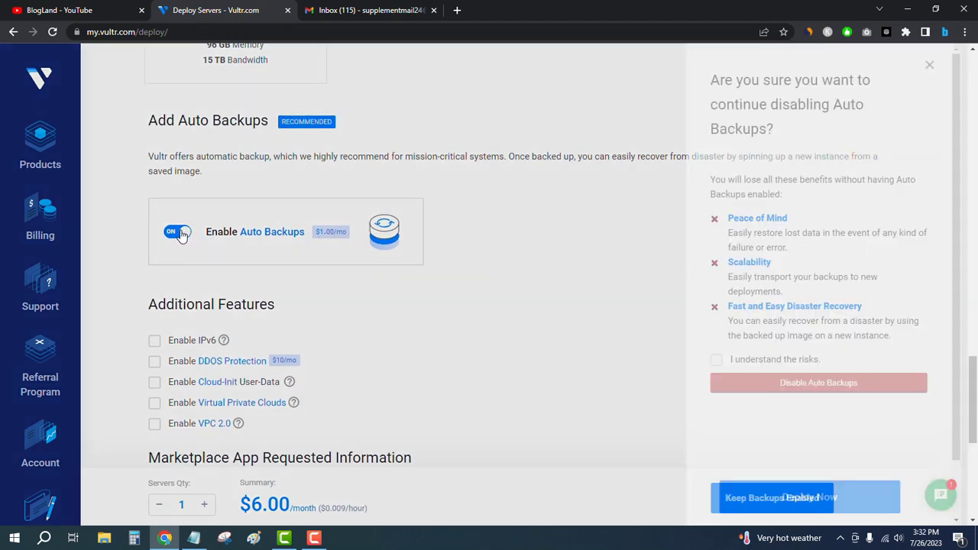
{"action": "left_click", "coordinate": [716, 361]}
{"action": "left_click", "coordinate": [826, 391]}
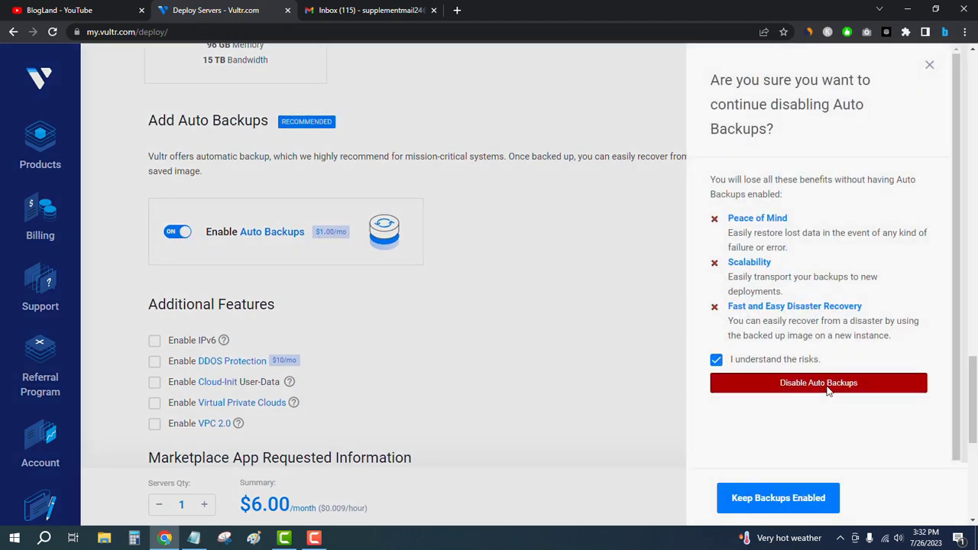
Step: Fill in the WordPress administrator's e-mail address in the marketplace app information
{"action": "scroll", "coordinate": [604, 260], "scroll_direction": "down", "scroll_amount": 3}
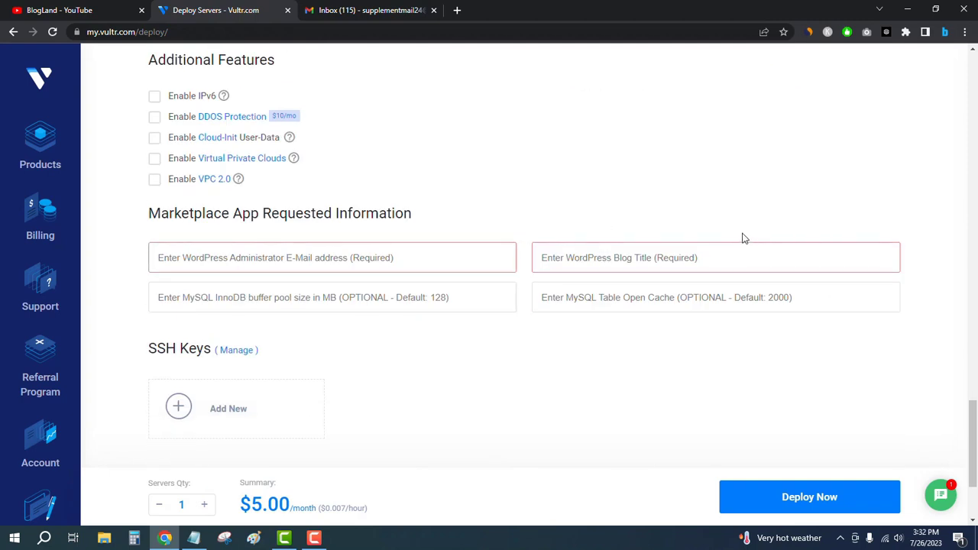
{"action": "left_click", "coordinate": [214, 254]}
{"action": "key", "text": "ctrl+v"}
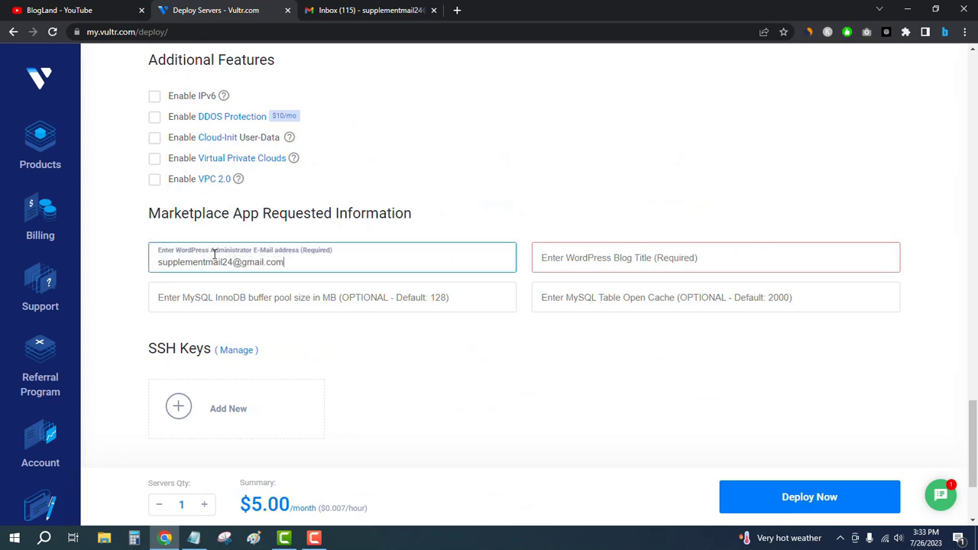
{"action": "left_click", "coordinate": [451, 205]}
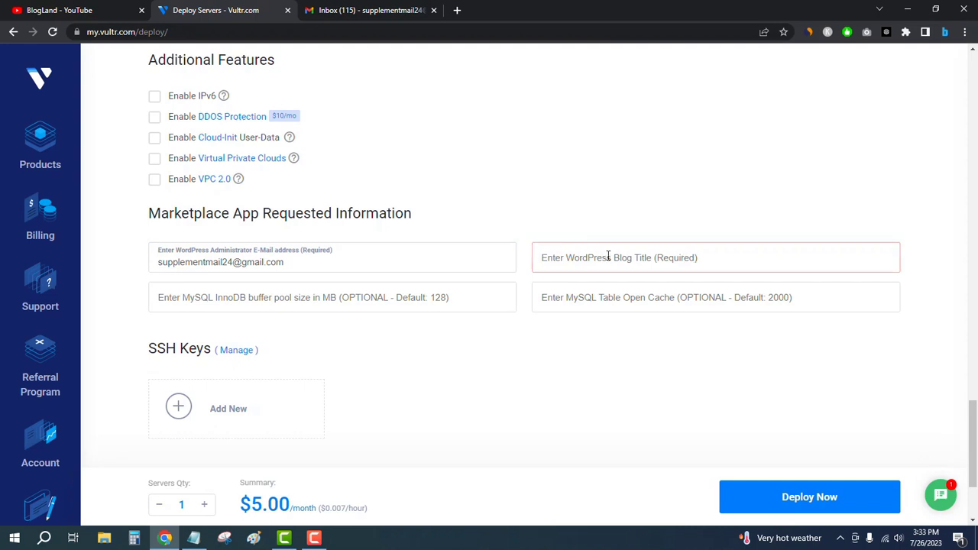
Step: Enter "SupplementMail" as the WordPress blog title
{"action": "left_click", "coordinate": [609, 257]}
{"action": "type", "text": "S bd"}
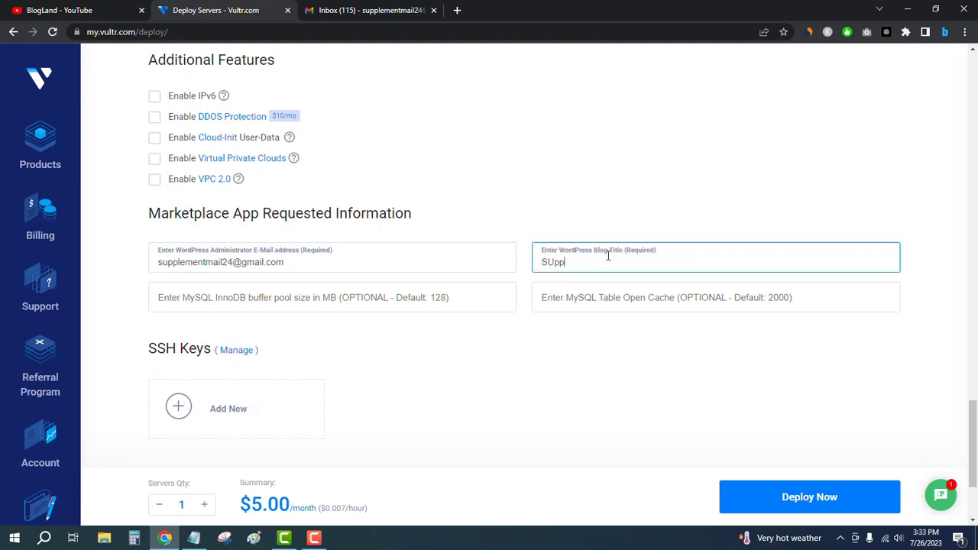
{"action": "key", "text": "BackSpace"}
{"action": "key", "text": "BackSpace"}
{"action": "key", "text": "BackSpace"}
{"action": "type", "text": "upplementMail"}
{"action": "left_click", "coordinate": [784, 174]}
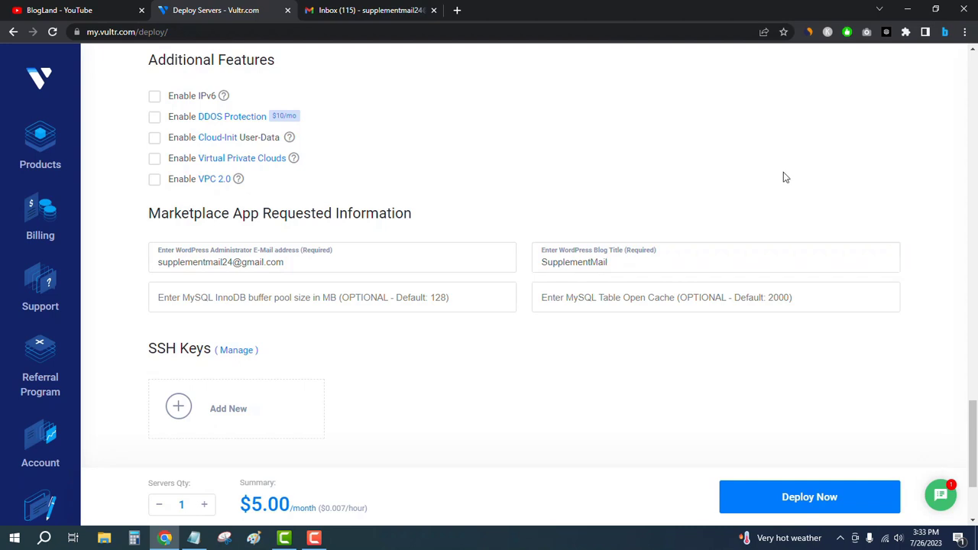
Step: Set the server hostname and label to supplementmail.com and deploy the server
{"action": "scroll", "coordinate": [954, 161], "scroll_direction": "down", "scroll_amount": 2}
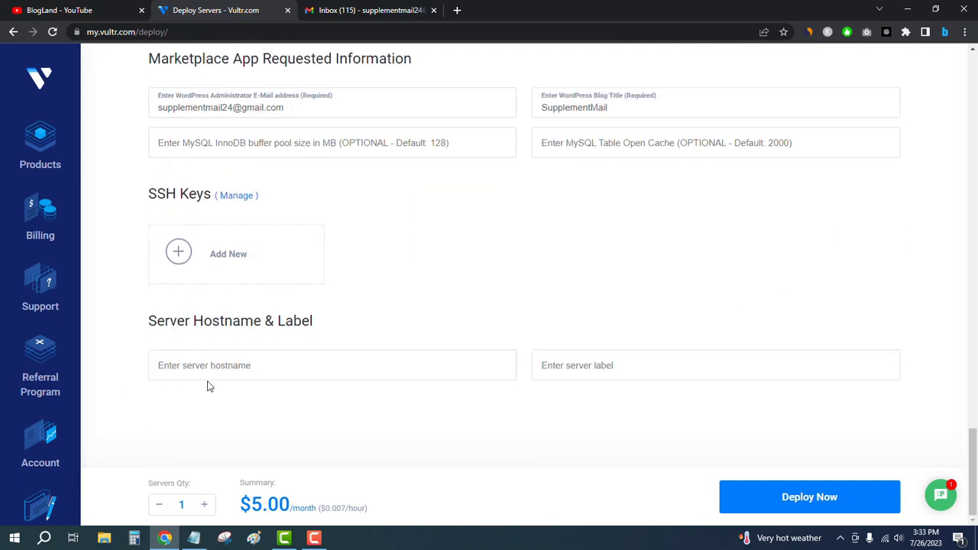
{"action": "left_click", "coordinate": [222, 369]}
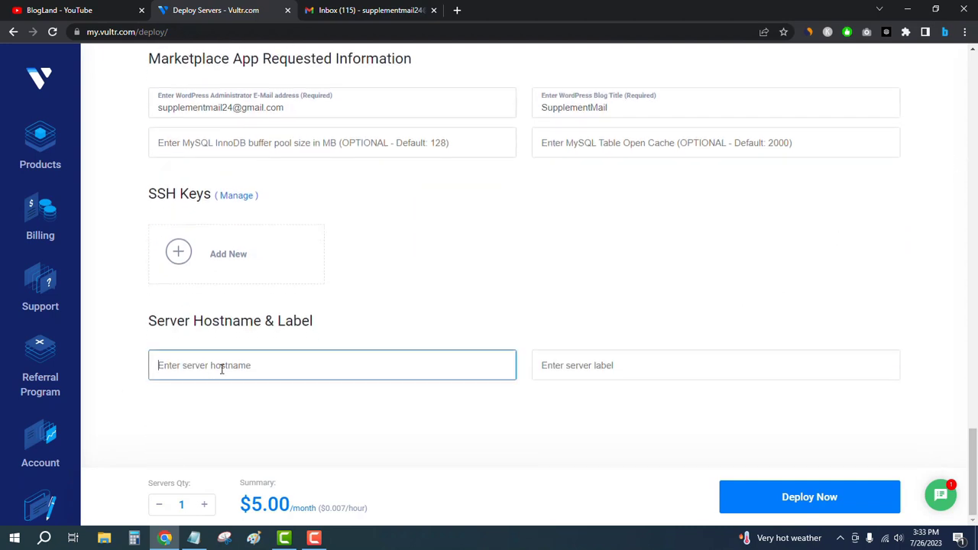
{"action": "double_click", "coordinate": [201, 104]}
{"action": "key", "text": "ctrl+c"}
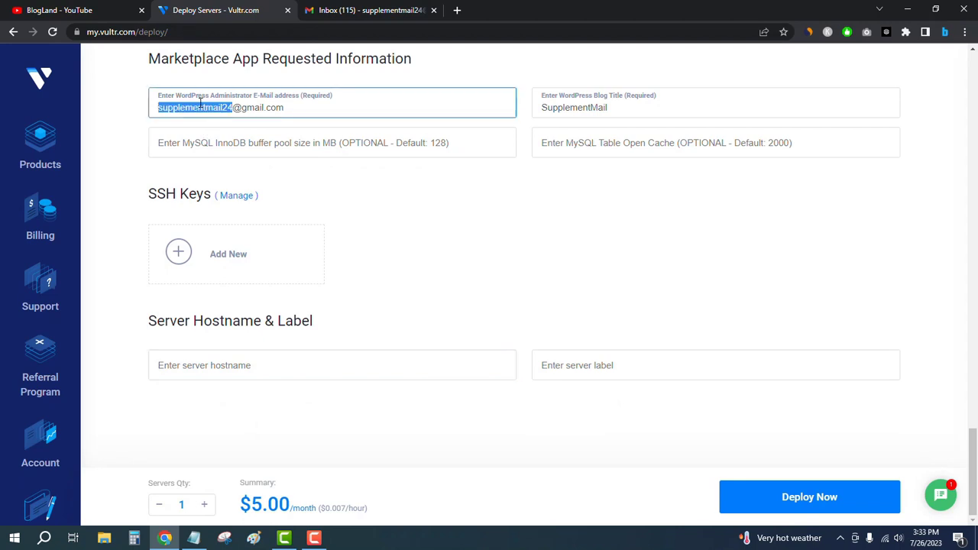
{"action": "left_click", "coordinate": [227, 364]}
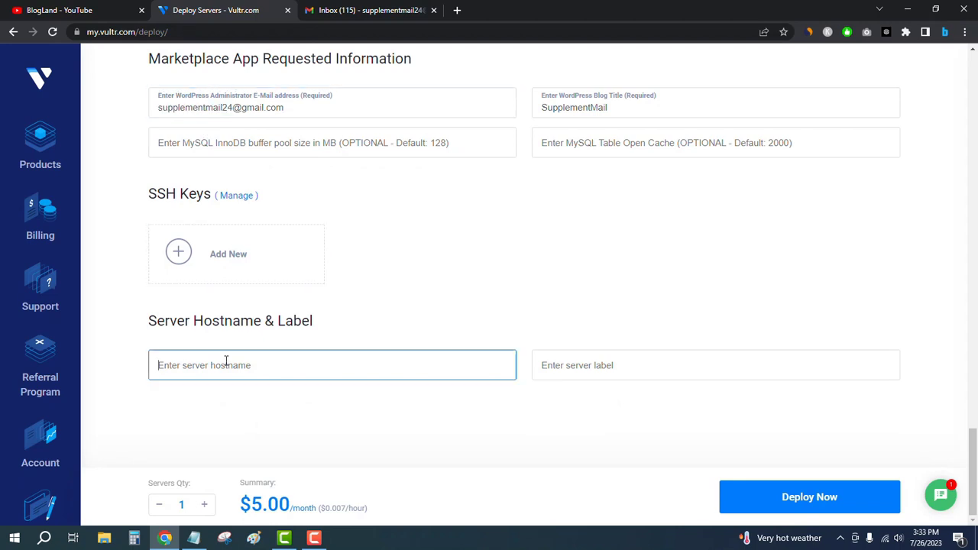
{"action": "key", "text": "ctrl+v"}
{"action": "key", "text": "BackSpace"}
{"action": "key", "text": "BackSpace"}
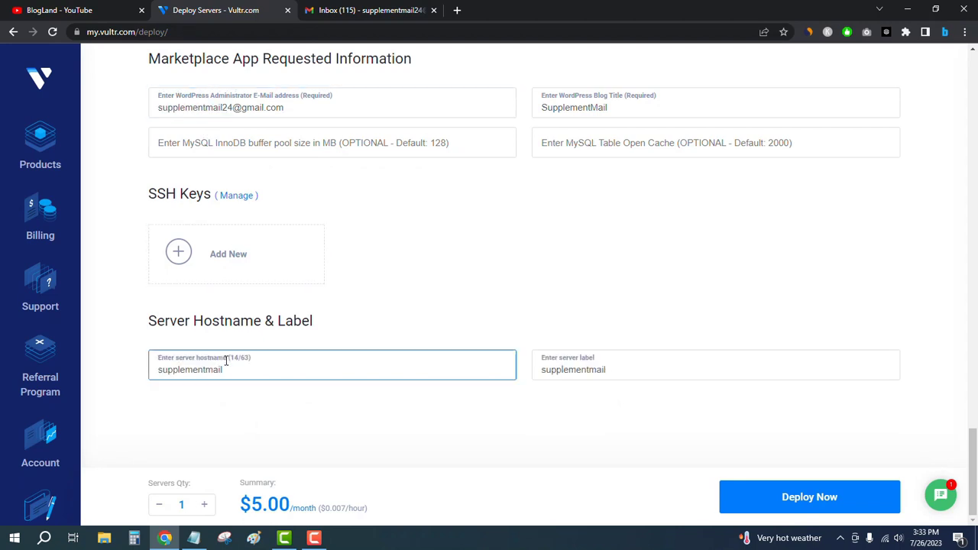
{"action": "type", "text": ".com"}
{"action": "left_click", "coordinate": [717, 272]}
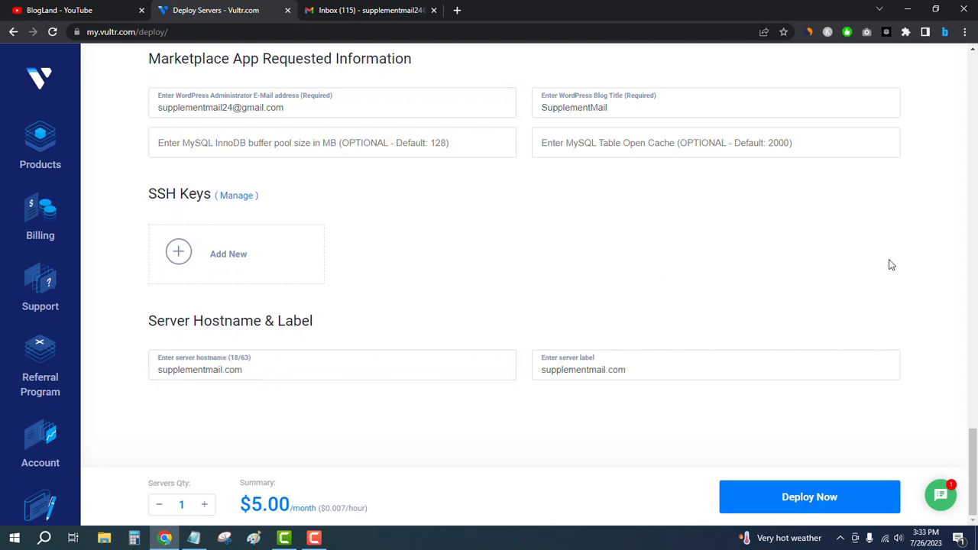
{"action": "left_click", "coordinate": [819, 509]}
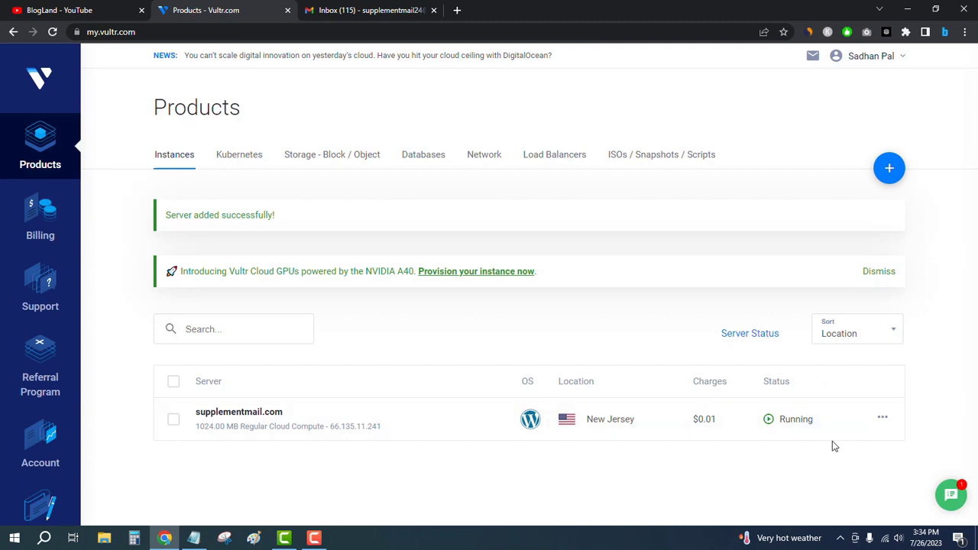
Step: Open the supplementmail.com server's details and review its overview and WordPress app instructions
{"action": "left_click", "coordinate": [884, 420]}
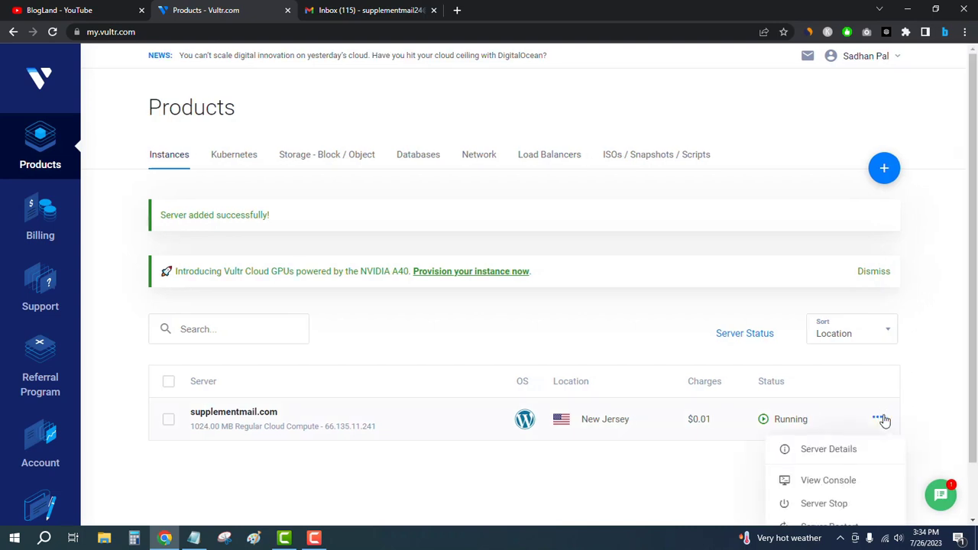
{"action": "left_click", "coordinate": [823, 450]}
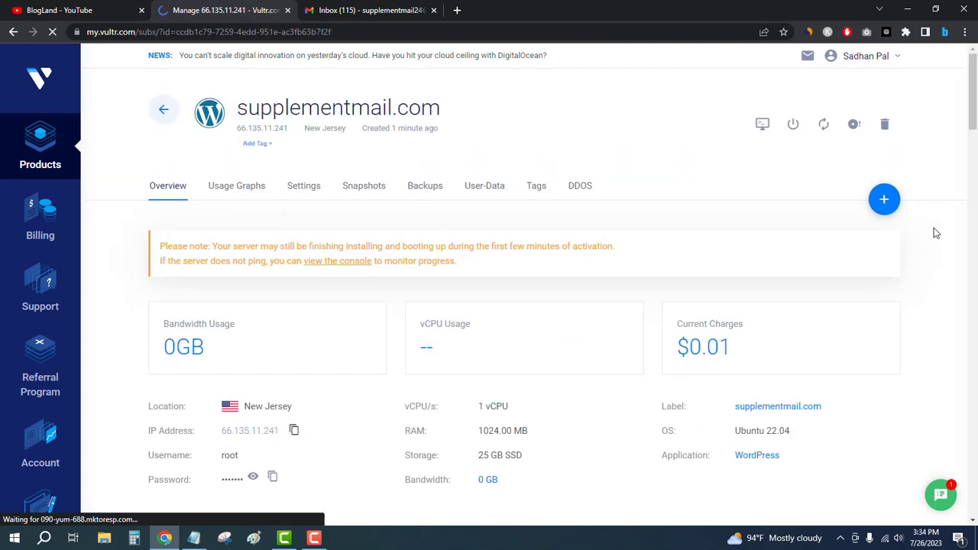
{"action": "scroll", "coordinate": [931, 224], "scroll_direction": "down", "scroll_amount": 3}
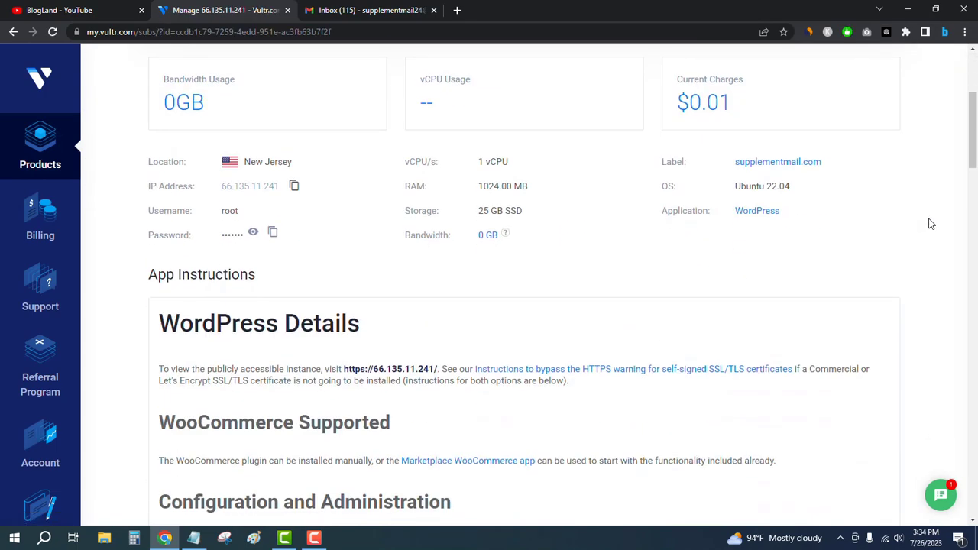
{"action": "scroll", "coordinate": [931, 224], "scroll_direction": "up", "scroll_amount": 3}
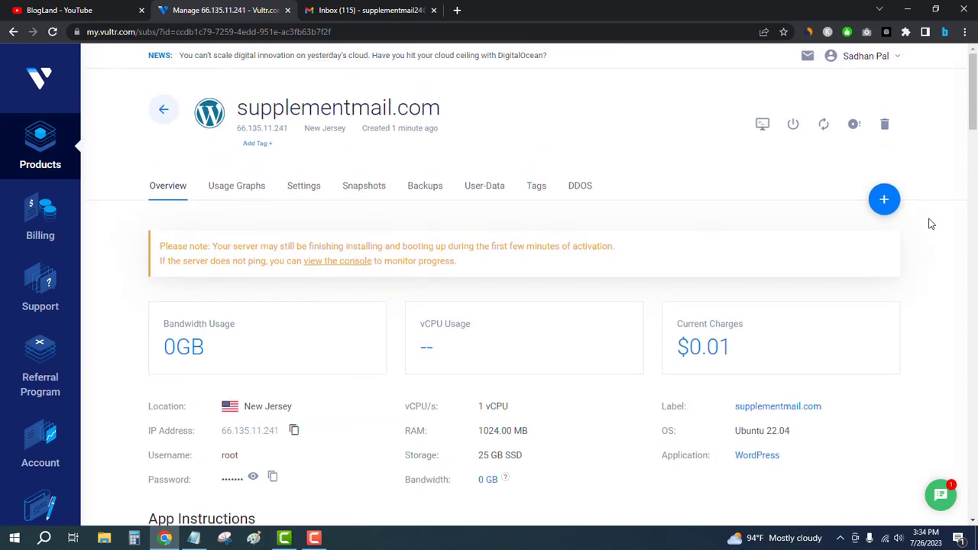
{"action": "scroll", "coordinate": [931, 224], "scroll_direction": "down", "scroll_amount": 3}
{"action": "scroll", "coordinate": [931, 224], "scroll_direction": "down", "scroll_amount": 2}
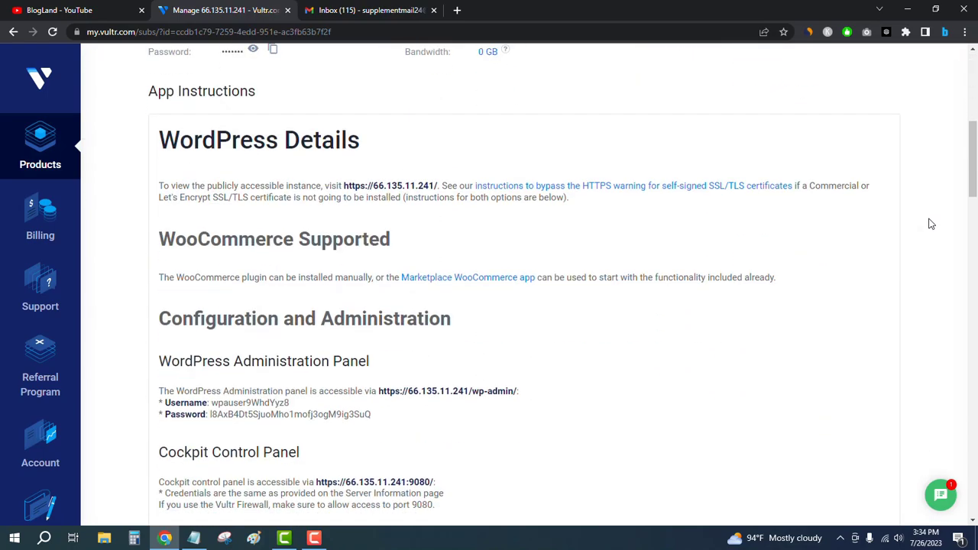
Step: Read through the server's app instructions, from the control panel and SSL/TLS sections to the helper scripts and WordPress administration details
{"action": "scroll", "coordinate": [932, 224], "scroll_direction": "down", "scroll_amount": 15}
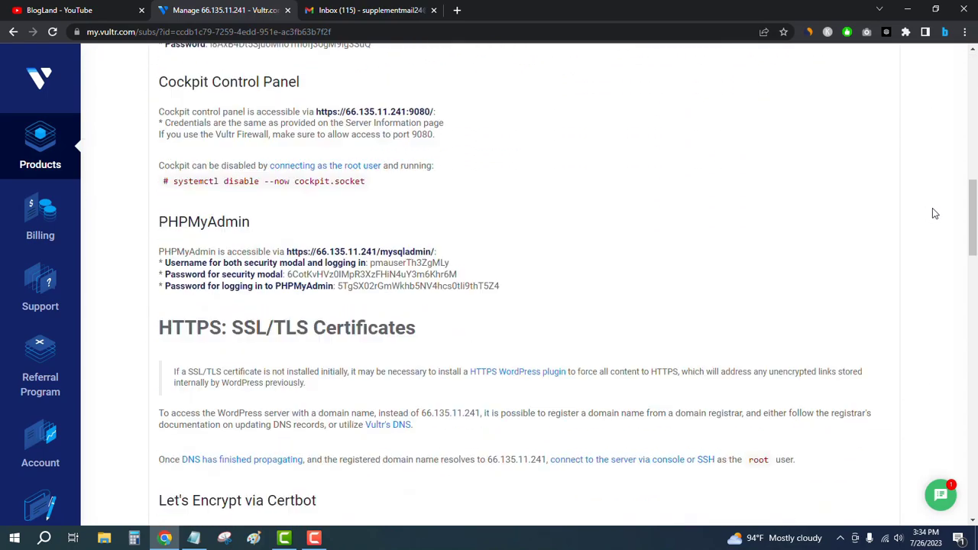
{"action": "scroll", "coordinate": [938, 210], "scroll_direction": "down", "scroll_amount": 6}
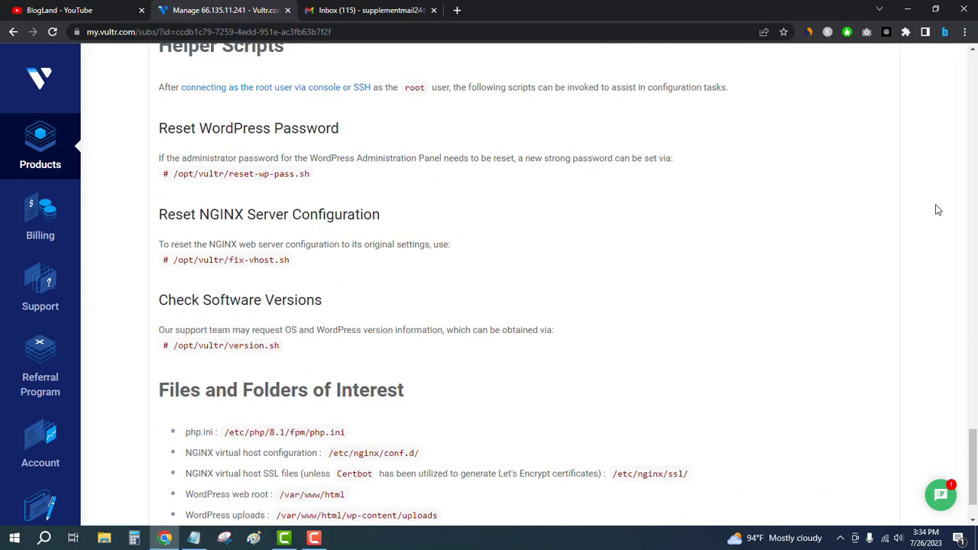
{"action": "scroll", "coordinate": [939, 211], "scroll_direction": "up", "scroll_amount": 12}
{"action": "scroll", "coordinate": [939, 210], "scroll_direction": "up", "scroll_amount": 12}
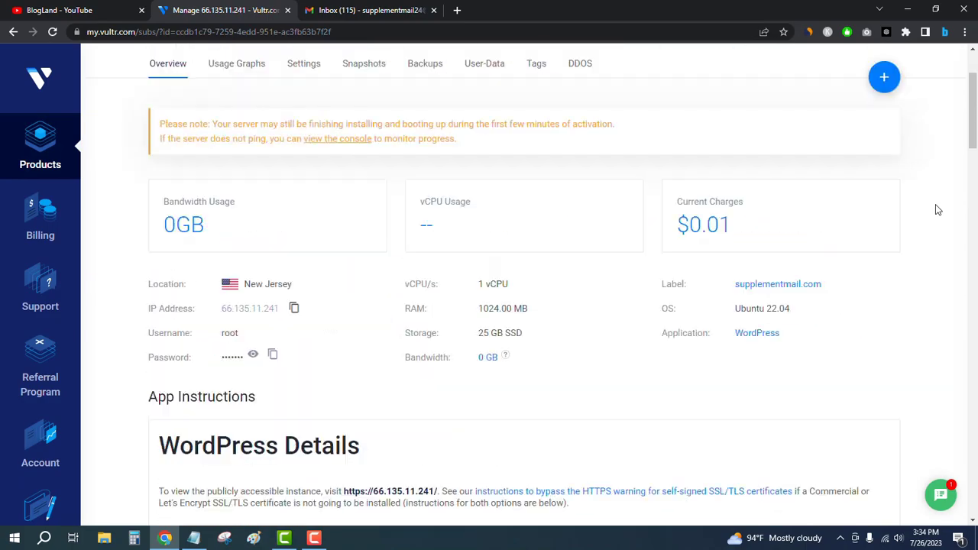
{"action": "scroll", "coordinate": [939, 210], "scroll_direction": "down", "scroll_amount": 2}
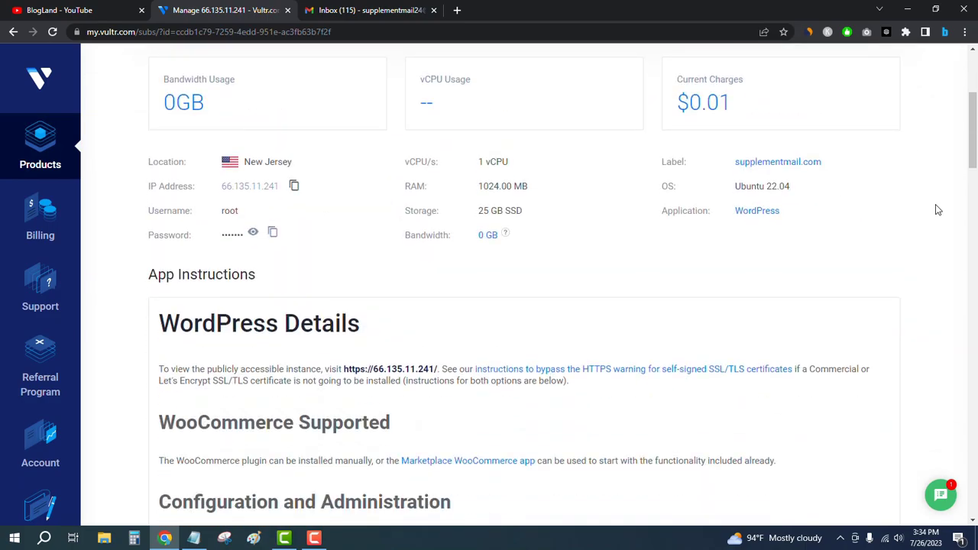
{"action": "scroll", "coordinate": [938, 210], "scroll_direction": "down", "scroll_amount": 5}
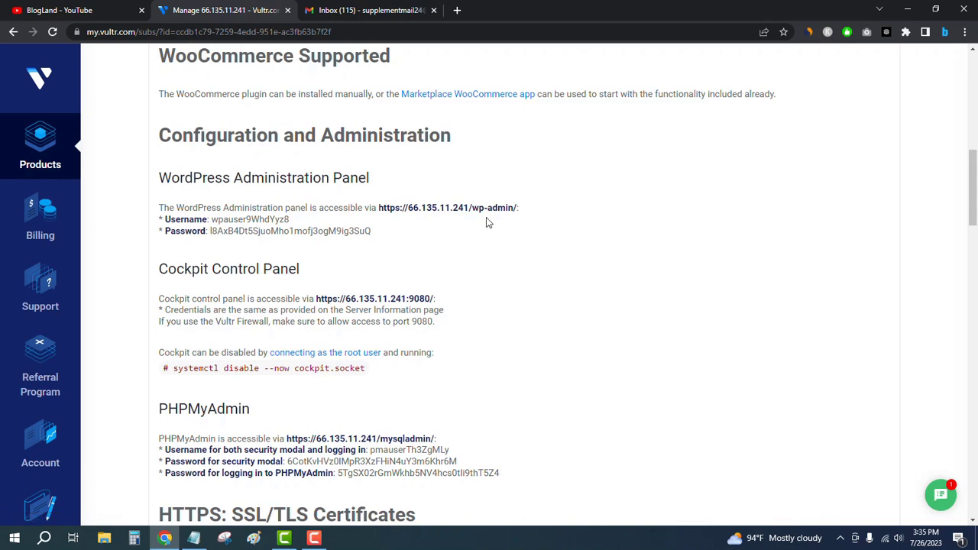
Step: Try to open the WordPress administration panel in a new tab from its link in the app instructions
{"action": "right_click", "coordinate": [465, 213]}
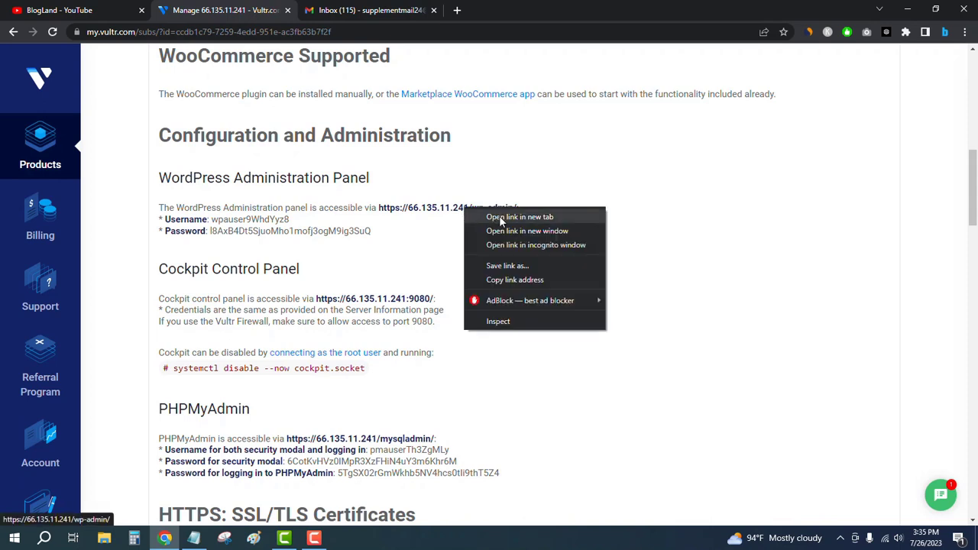
{"action": "left_click", "coordinate": [499, 216]}
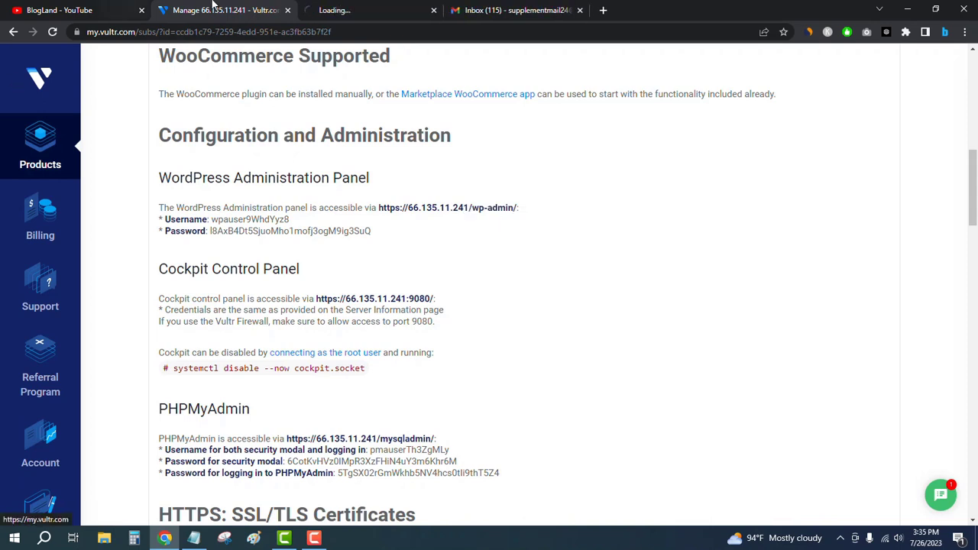
{"action": "left_click", "coordinate": [362, 6]}
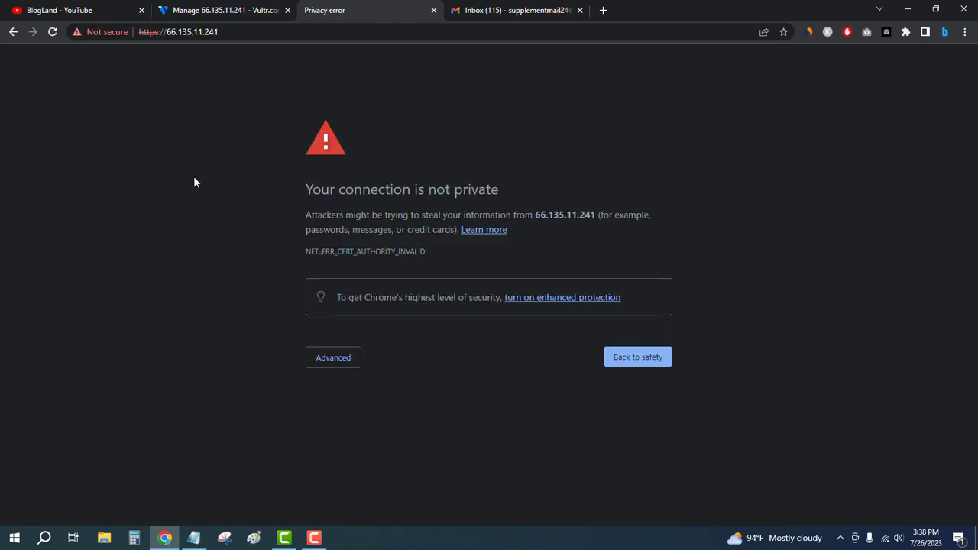
{"action": "left_click", "coordinate": [224, 9]}
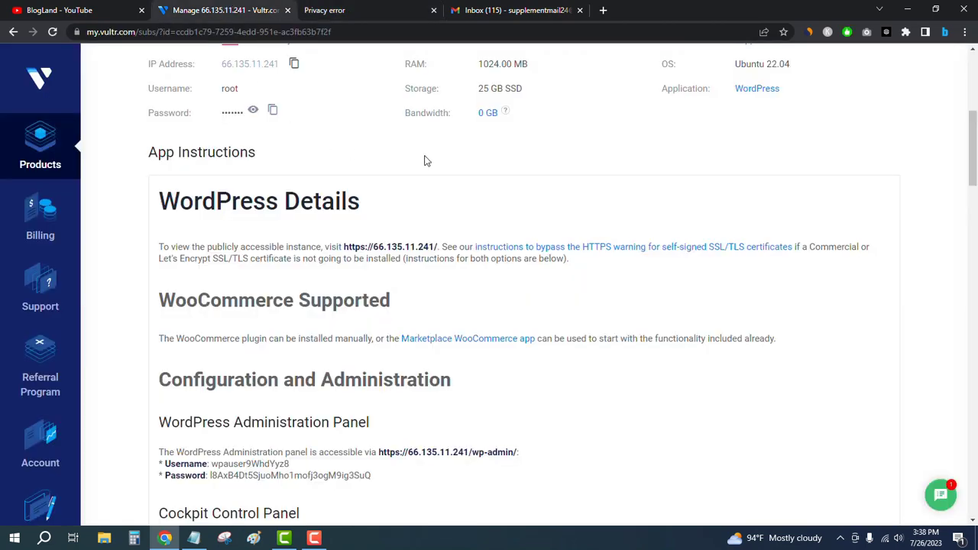
{"action": "scroll", "coordinate": [427, 160], "scroll_direction": "down", "scroll_amount": 2}
{"action": "left_click", "coordinate": [367, 10]}
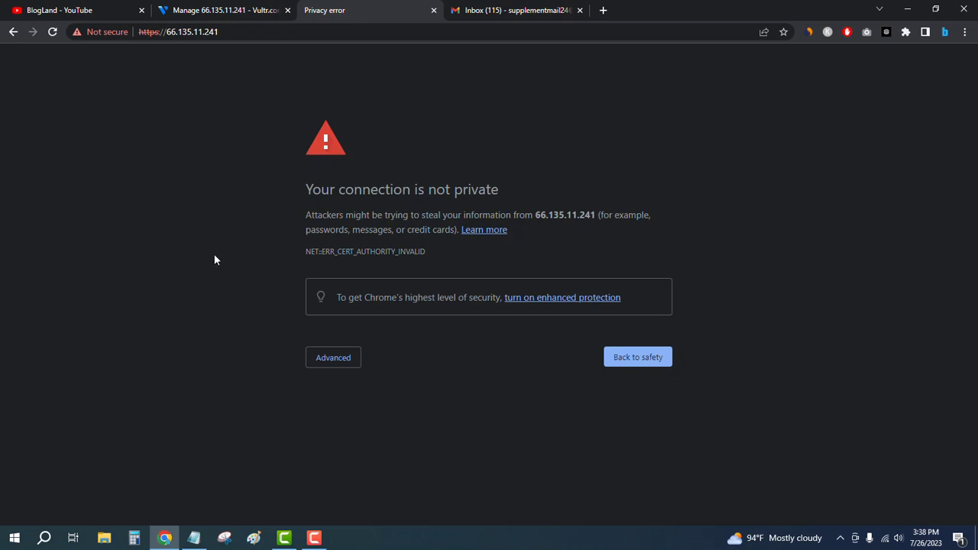
{"action": "left_click", "coordinate": [205, 8]}
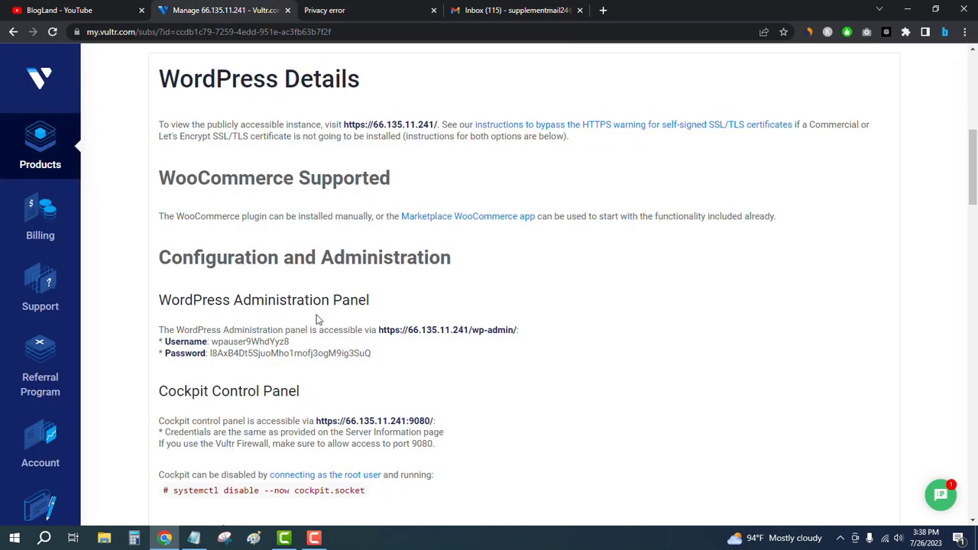
Step: Reopen the wp-admin link in a fresh tab, replacing the earlier one, and proceed to 66.135.11.241 despite the certificate warning
{"action": "right_click", "coordinate": [468, 337]}
{"action": "left_click", "coordinate": [512, 348]}
{"action": "left_click", "coordinate": [370, 5]}
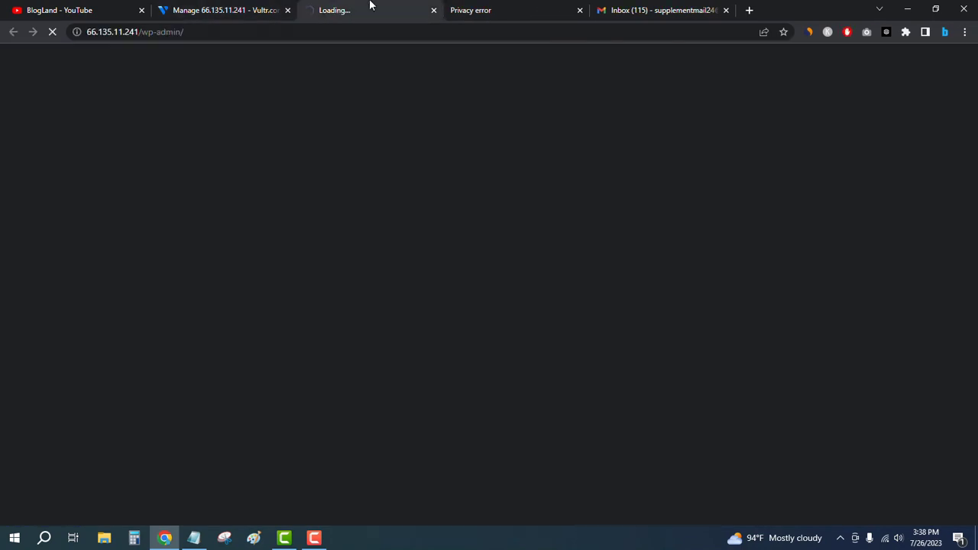
{"action": "left_click", "coordinate": [580, 10]}
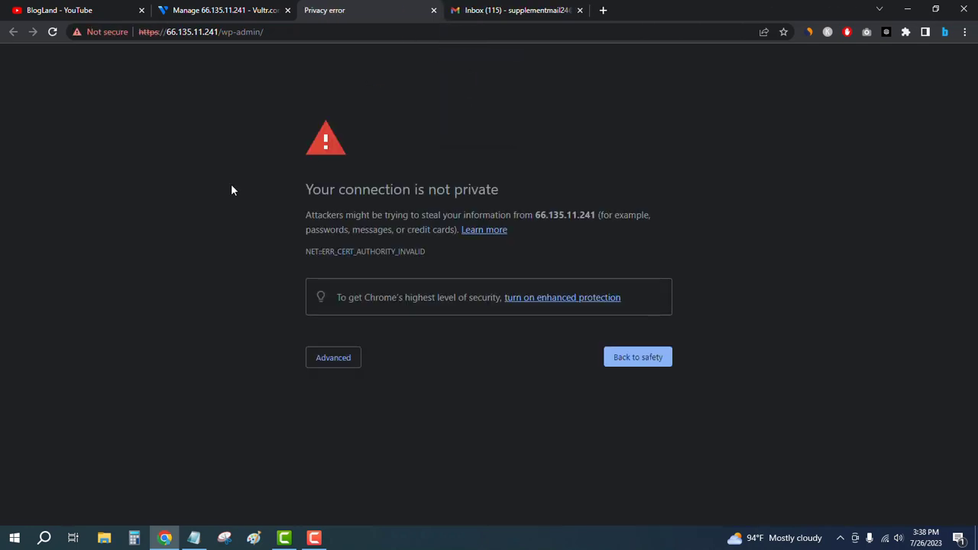
{"action": "left_click", "coordinate": [330, 360]}
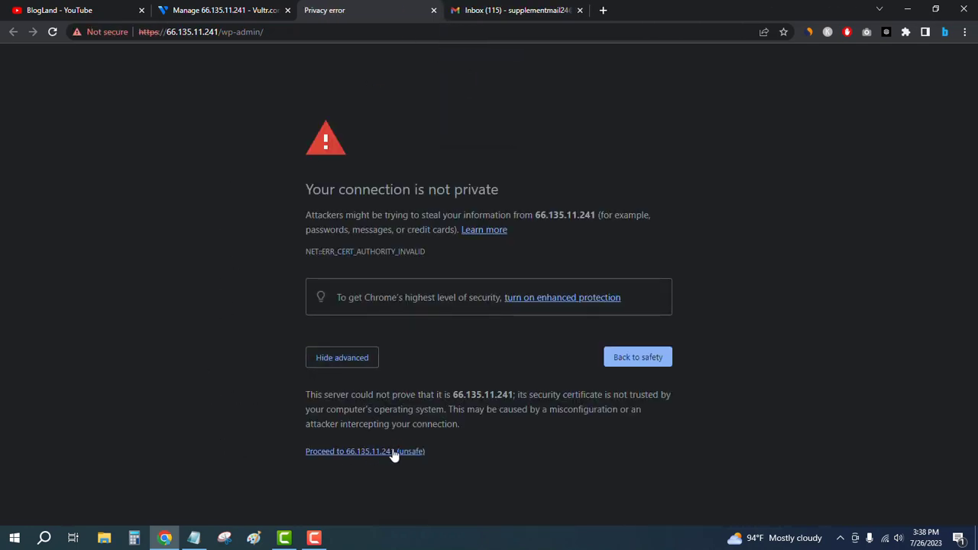
{"action": "left_click", "coordinate": [349, 452]}
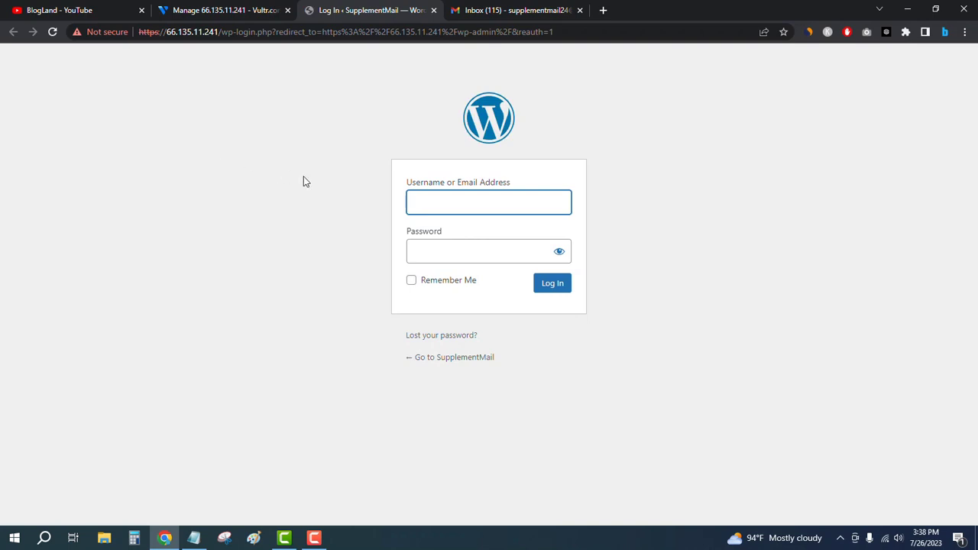
Step: Copy the WordPress administration username from the Vultr app instructions into the WordPress login form
{"action": "left_click", "coordinate": [192, 10]}
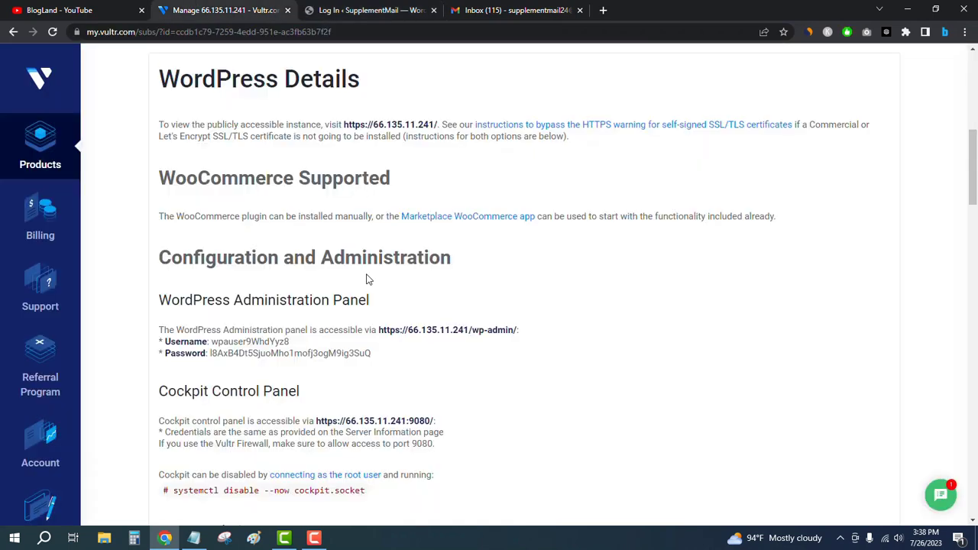
{"action": "scroll", "coordinate": [262, 268], "scroll_direction": "down", "scroll_amount": 1}
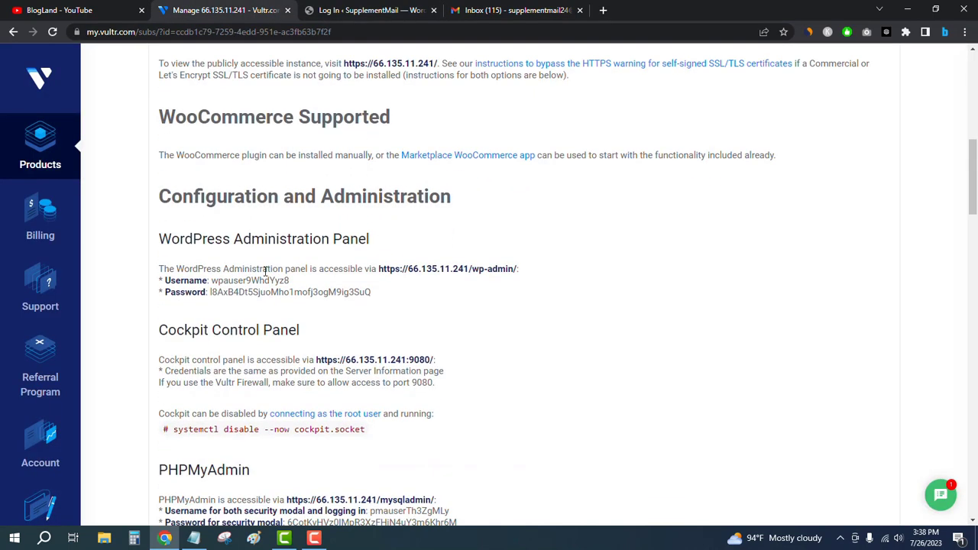
{"action": "double_click", "coordinate": [252, 281]}
{"action": "right_click", "coordinate": [253, 280]}
{"action": "left_click", "coordinate": [277, 288]}
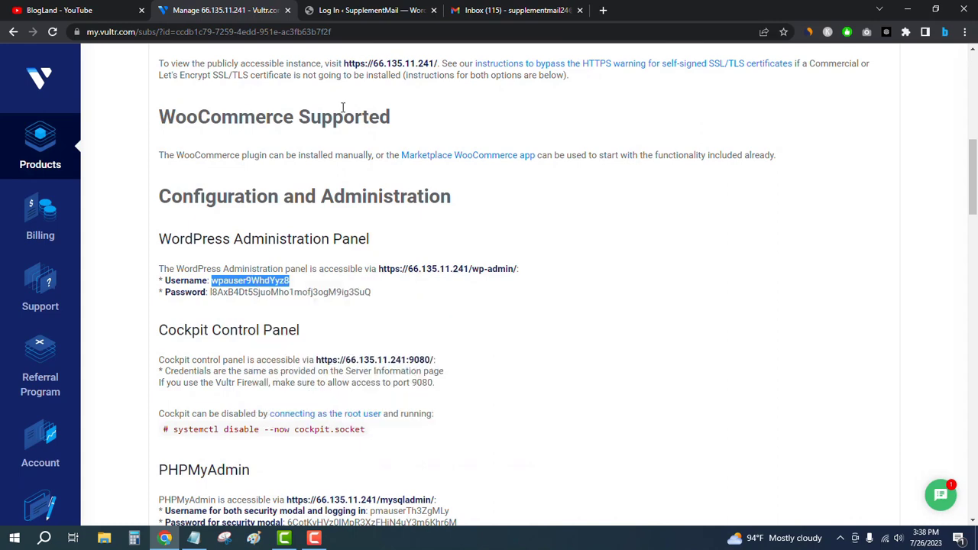
{"action": "left_click", "coordinate": [367, 10]}
{"action": "right_click", "coordinate": [435, 200]}
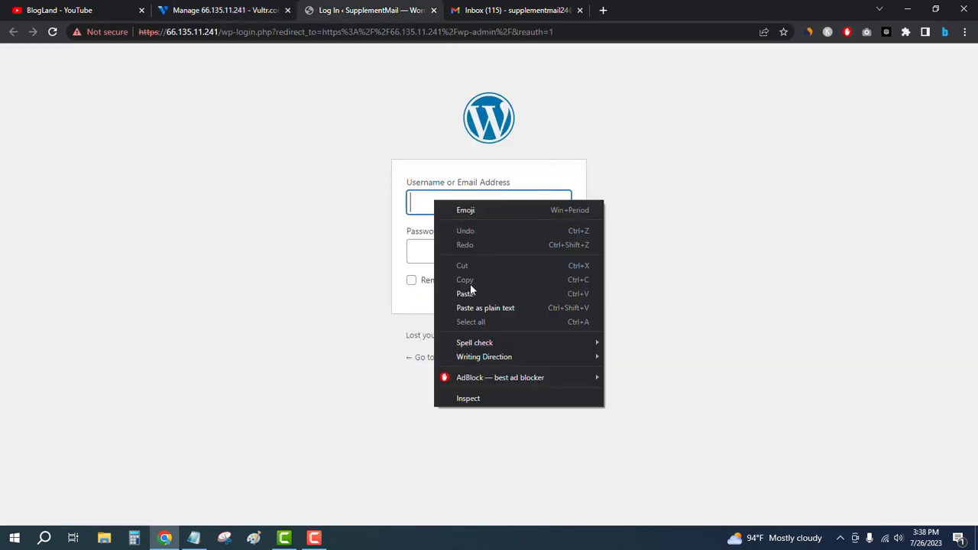
{"action": "left_click", "coordinate": [462, 296]}
Step: Copy the WordPress administration password from the Vultr app instructions into the login form's password field and log in
{"action": "left_click", "coordinate": [221, 10]}
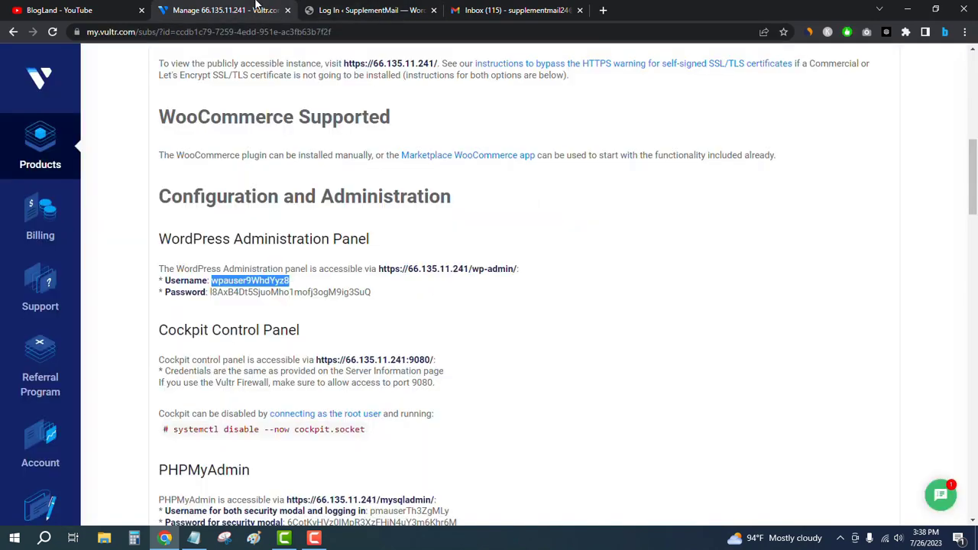
{"action": "double_click", "coordinate": [266, 292]}
{"action": "right_click", "coordinate": [266, 292]}
{"action": "left_click", "coordinate": [284, 303]}
{"action": "left_click", "coordinate": [361, 10]}
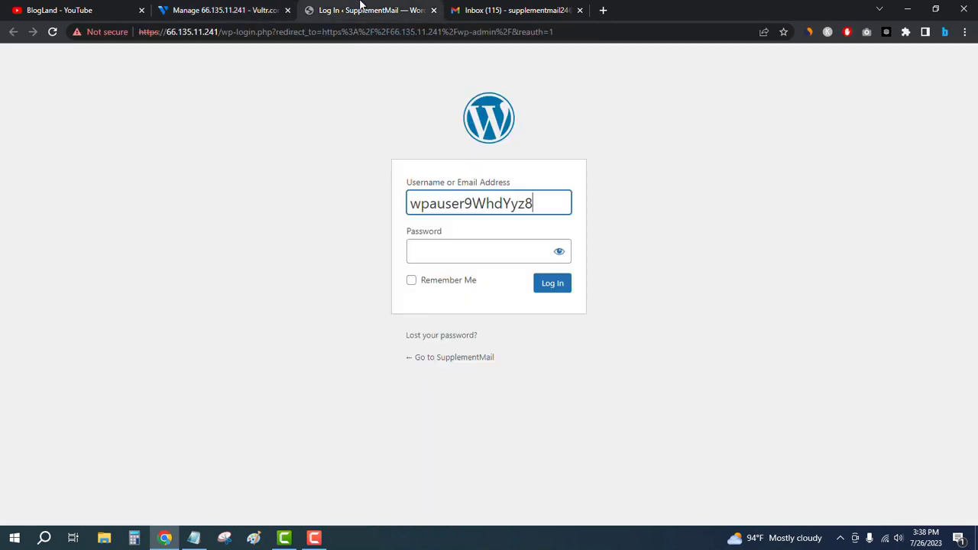
{"action": "right_click", "coordinate": [426, 246]}
{"action": "left_click", "coordinate": [464, 338]}
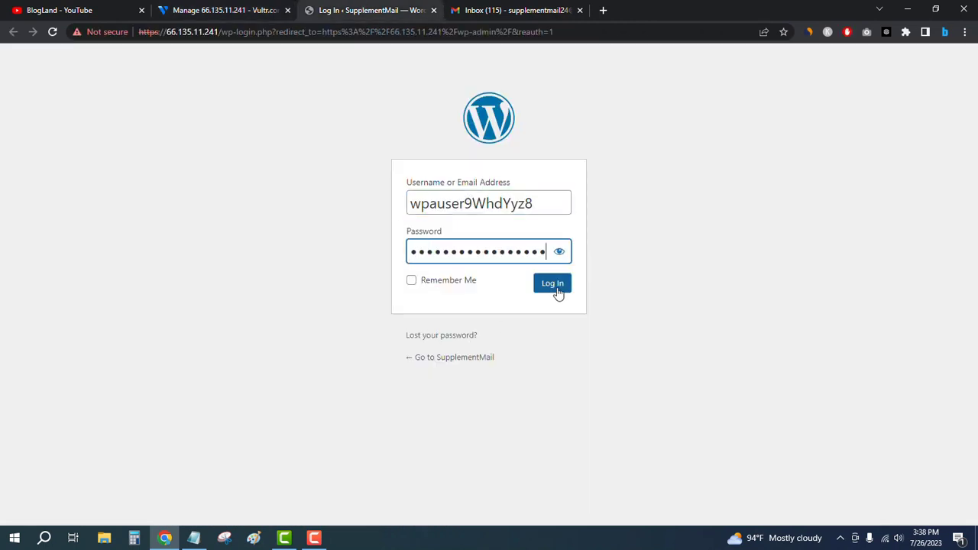
{"action": "left_click", "coordinate": [534, 284]}
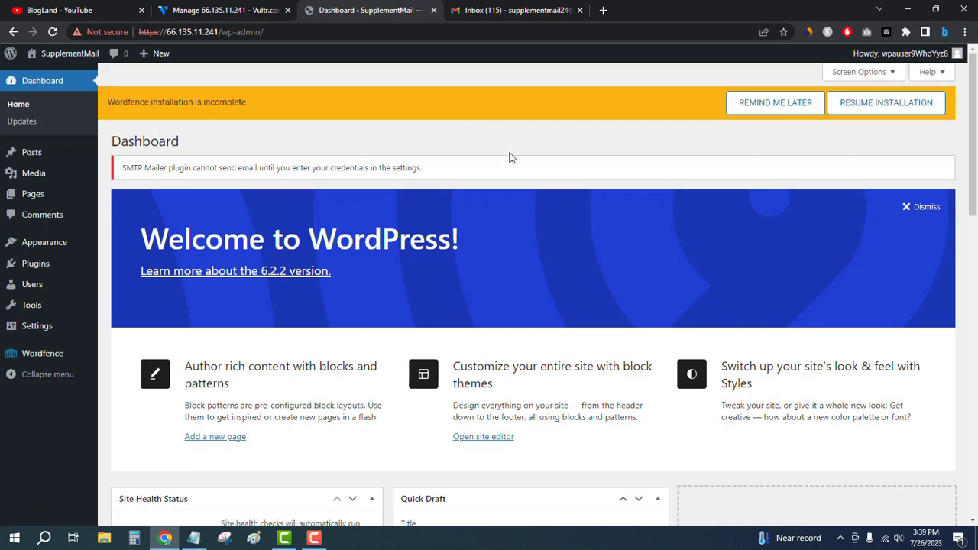
Step: Look over the WordPress dashboard and the PHPMyAdmin and SSL/TLS sections of the Vultr app instructions
{"action": "scroll", "coordinate": [612, 120], "scroll_direction": "down", "scroll_amount": 8}
{"action": "scroll", "coordinate": [610, 118], "scroll_direction": "down", "scroll_amount": 3}
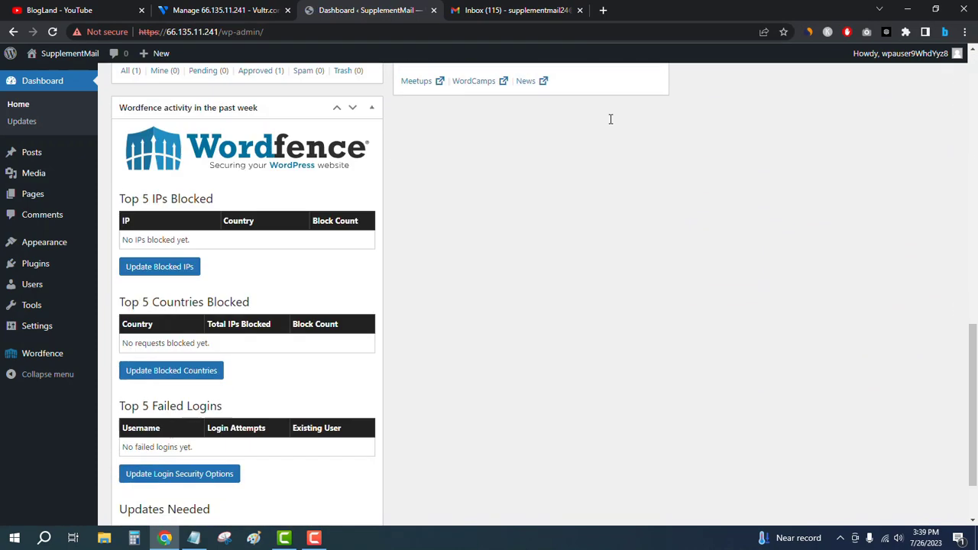
{"action": "scroll", "coordinate": [610, 119], "scroll_direction": "up", "scroll_amount": 10}
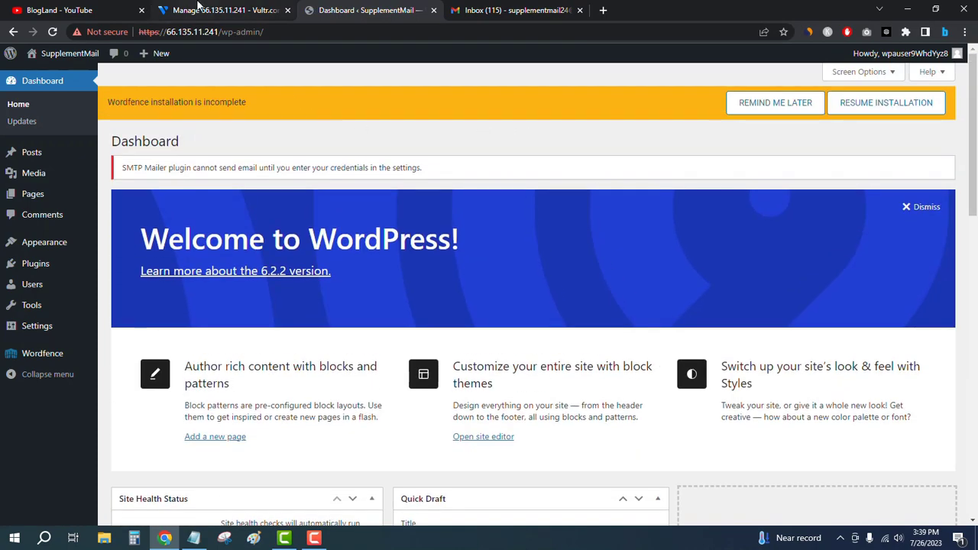
{"action": "left_click", "coordinate": [220, 10]}
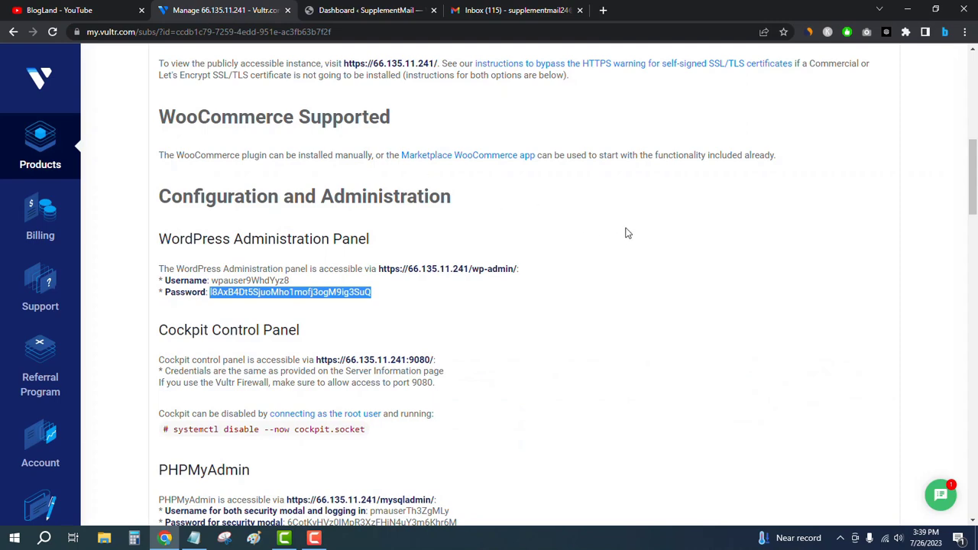
{"action": "scroll", "coordinate": [626, 232], "scroll_direction": "down", "scroll_amount": 4}
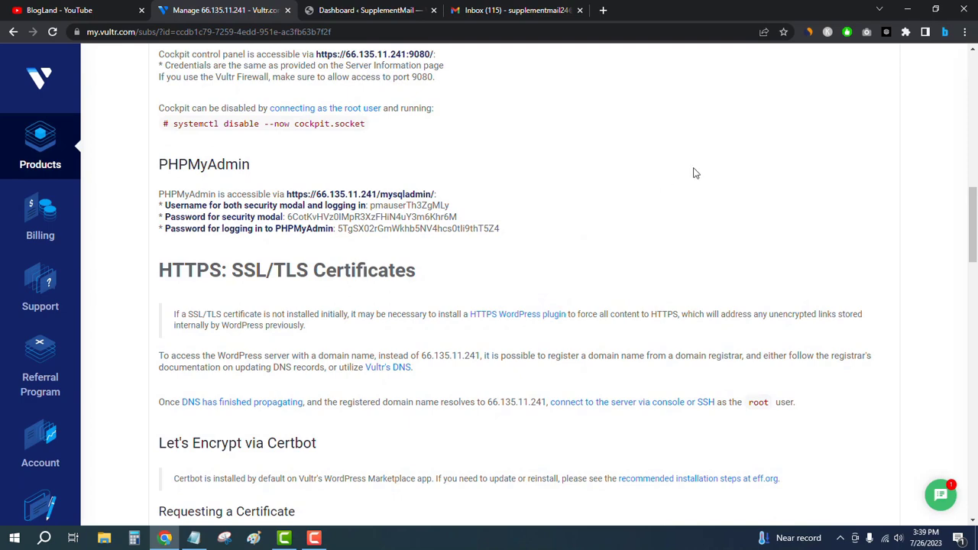
{"action": "scroll", "coordinate": [704, 166], "scroll_direction": "down", "scroll_amount": 1}
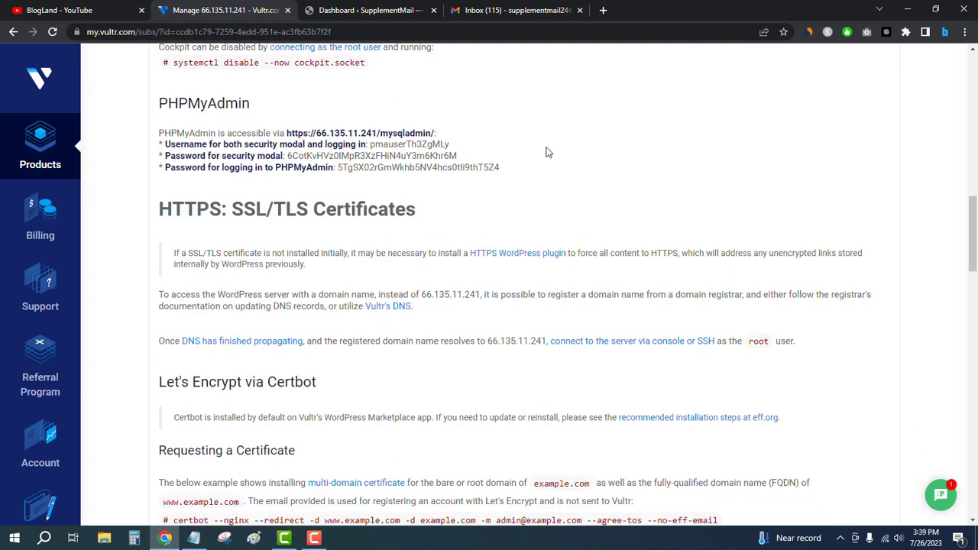
Step: Open the General Settings of the SupplementMail WordPress site
{"action": "left_click", "coordinate": [334, 10]}
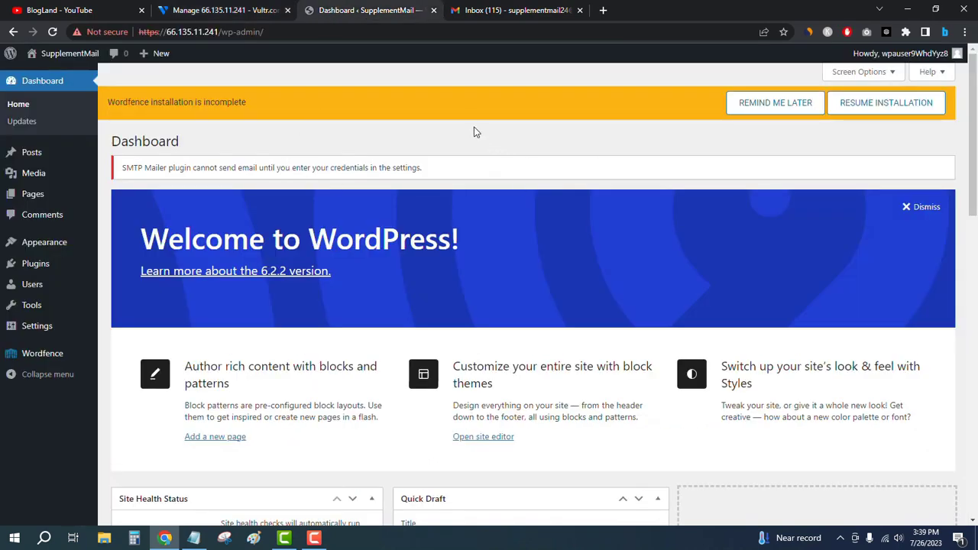
{"action": "left_click", "coordinate": [52, 328]}
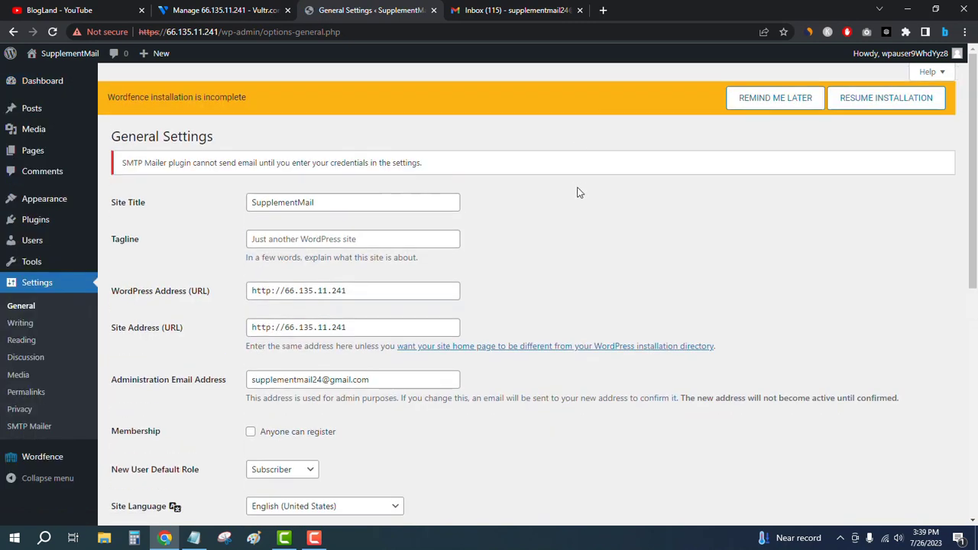
Step: Open namecheap.com in a new tab and display the account's full domain list
{"action": "right_click", "coordinate": [366, 15]}
{"action": "left_click", "coordinate": [473, 25]}
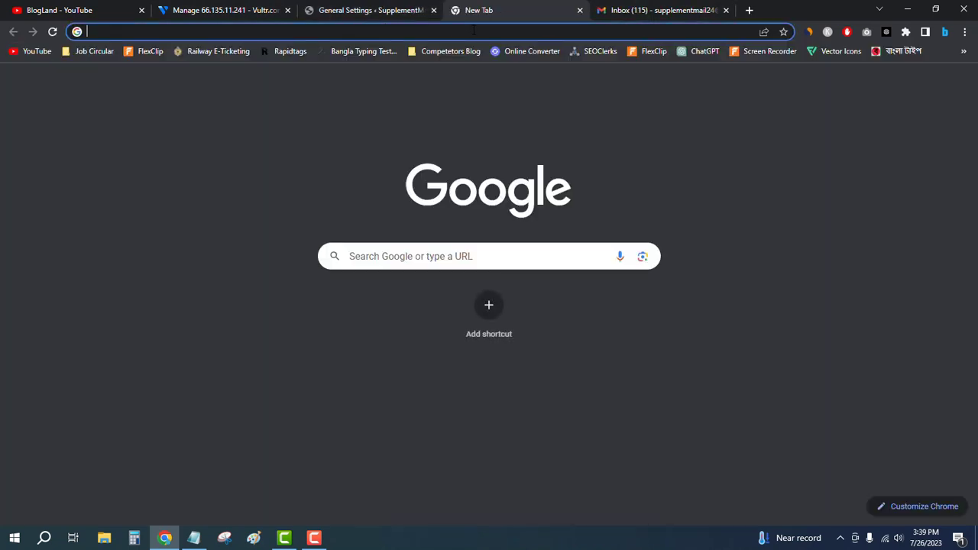
{"action": "type", "text": "namecheap.com"}
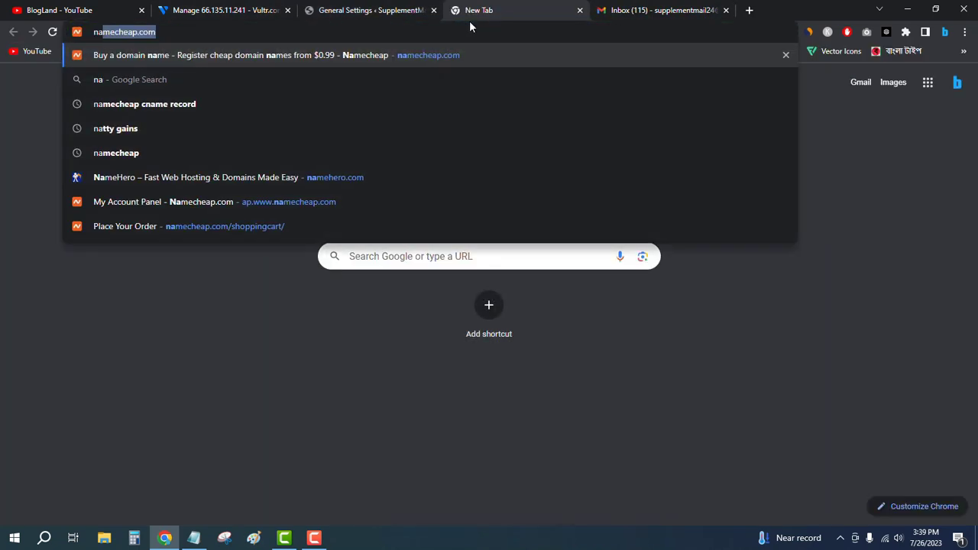
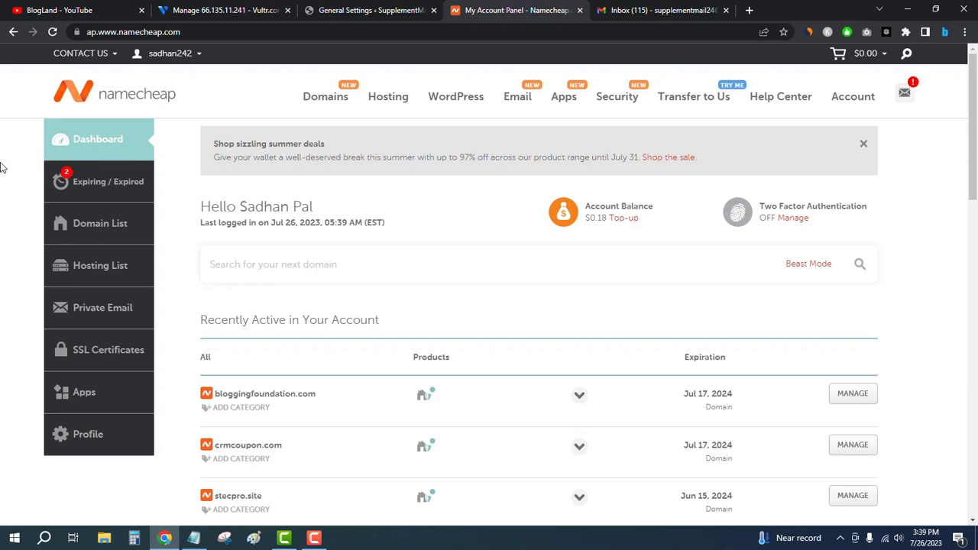
{"action": "scroll", "coordinate": [120, 290], "scroll_direction": "down", "scroll_amount": 5}
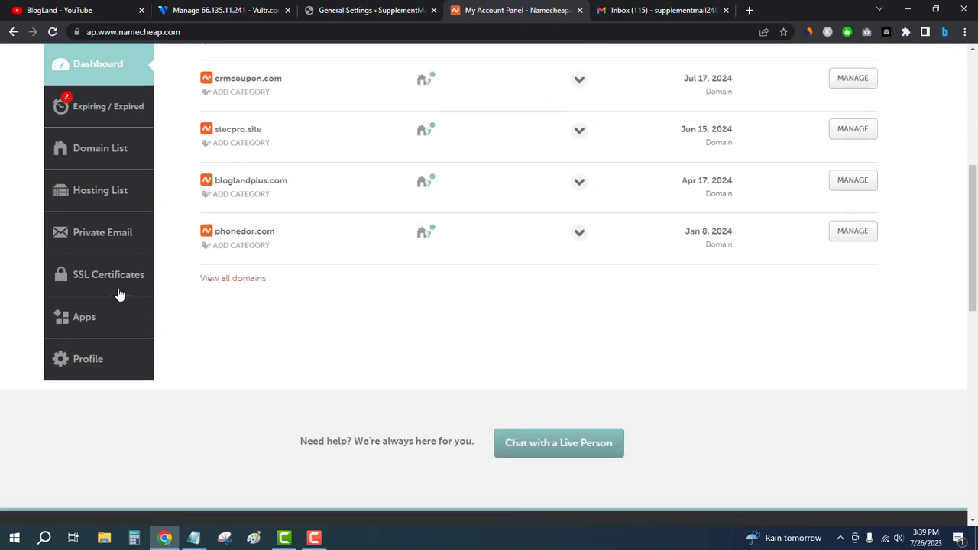
{"action": "left_click", "coordinate": [246, 280]}
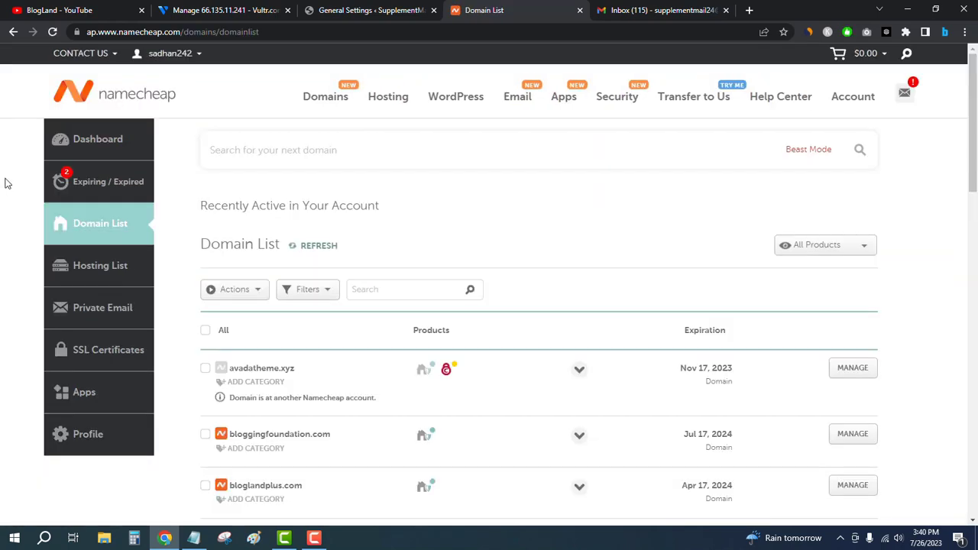
Step: Open the management page of supplementmail.com from the domain list and look over its domain details
{"action": "scroll", "coordinate": [6, 184], "scroll_direction": "down", "scroll_amount": 6}
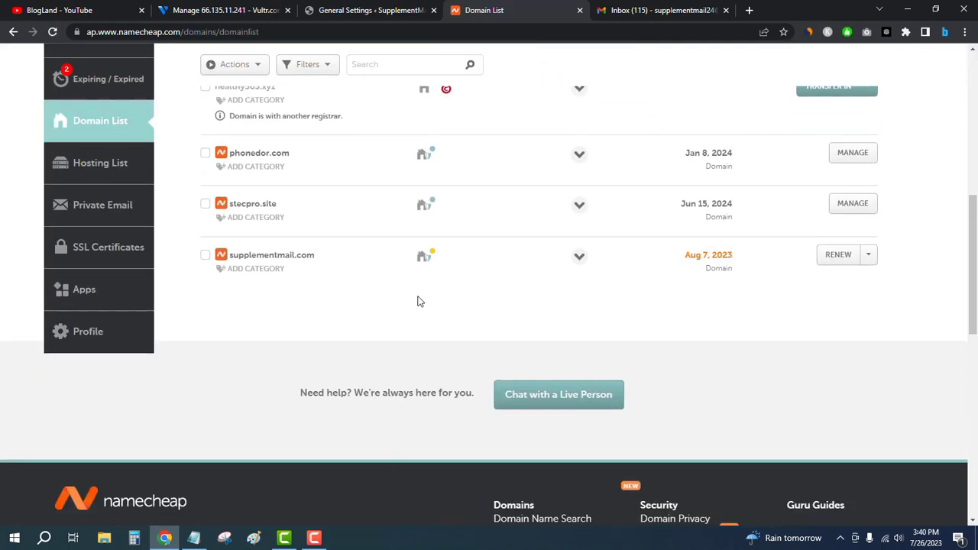
{"action": "left_click", "coordinate": [872, 257]}
{"action": "left_click", "coordinate": [855, 282]}
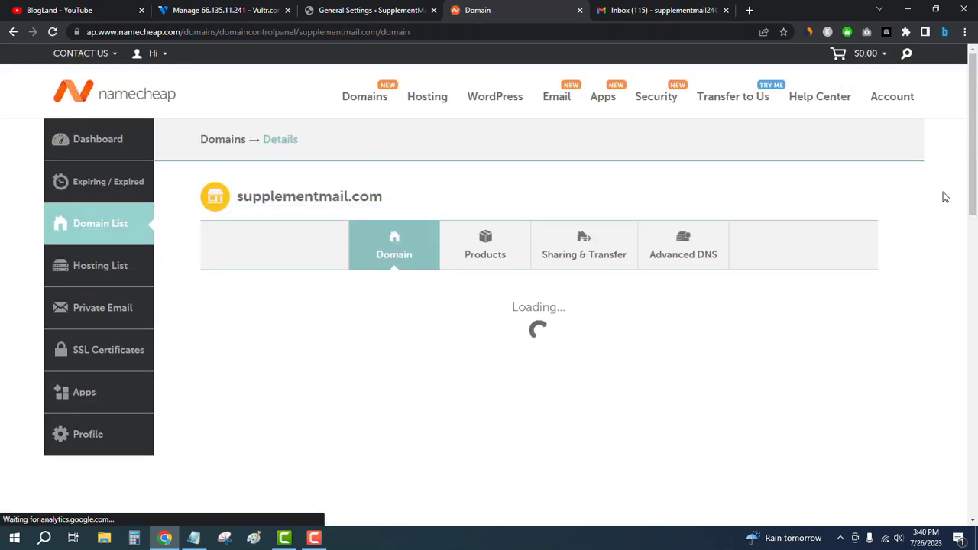
{"action": "scroll", "coordinate": [917, 196], "scroll_direction": "down", "scroll_amount": 3}
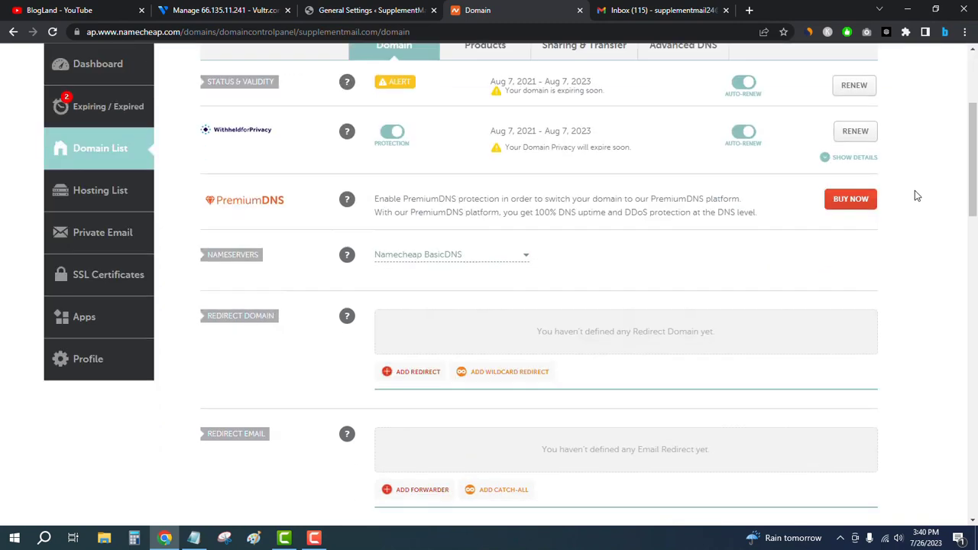
{"action": "scroll", "coordinate": [918, 194], "scroll_direction": "down", "scroll_amount": 2}
{"action": "scroll", "coordinate": [919, 192], "scroll_direction": "up", "scroll_amount": 5}
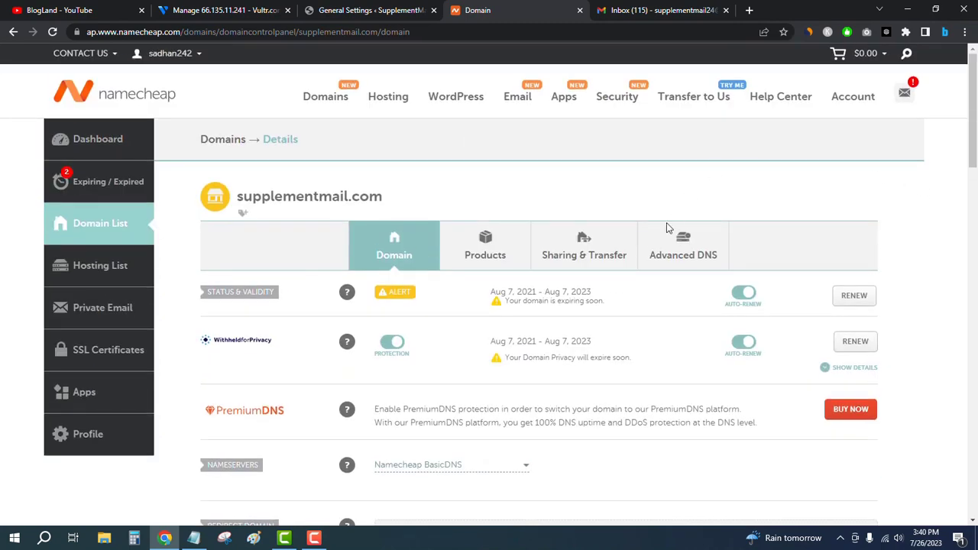
Step: Display the host records in the Advanced DNS settings of supplementmail.com
{"action": "left_click", "coordinate": [702, 246]}
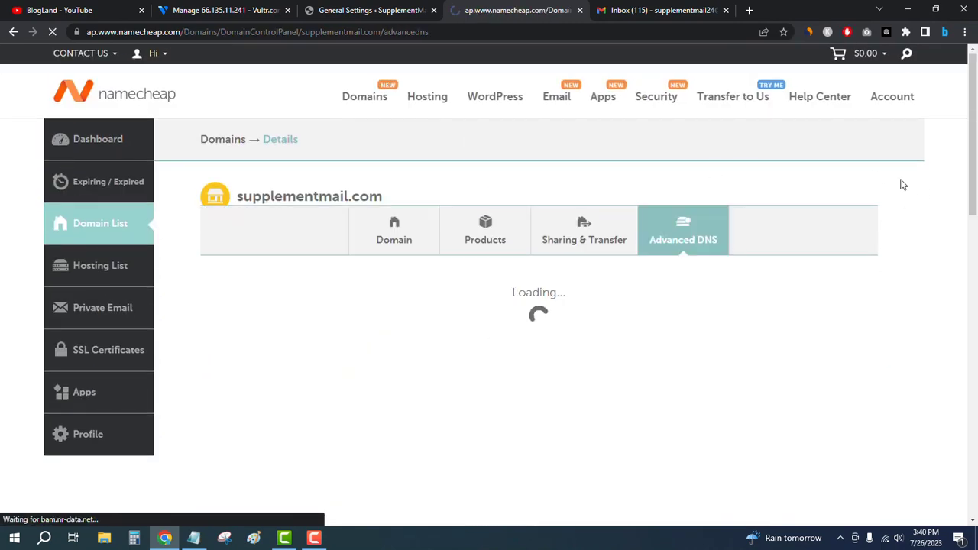
{"action": "scroll", "coordinate": [925, 222], "scroll_direction": "down", "scroll_amount": 2}
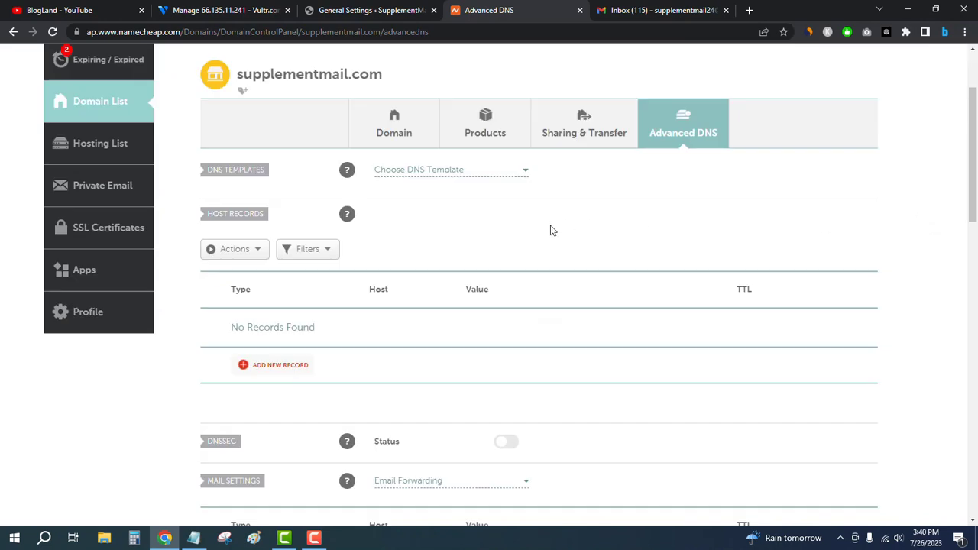
{"action": "scroll", "coordinate": [954, 142], "scroll_direction": "up", "scroll_amount": 2}
{"action": "scroll", "coordinate": [928, 135], "scroll_direction": "down", "scroll_amount": 2}
Step: Add a new host record of type A Record with @ as the host
{"action": "left_click", "coordinate": [272, 367]}
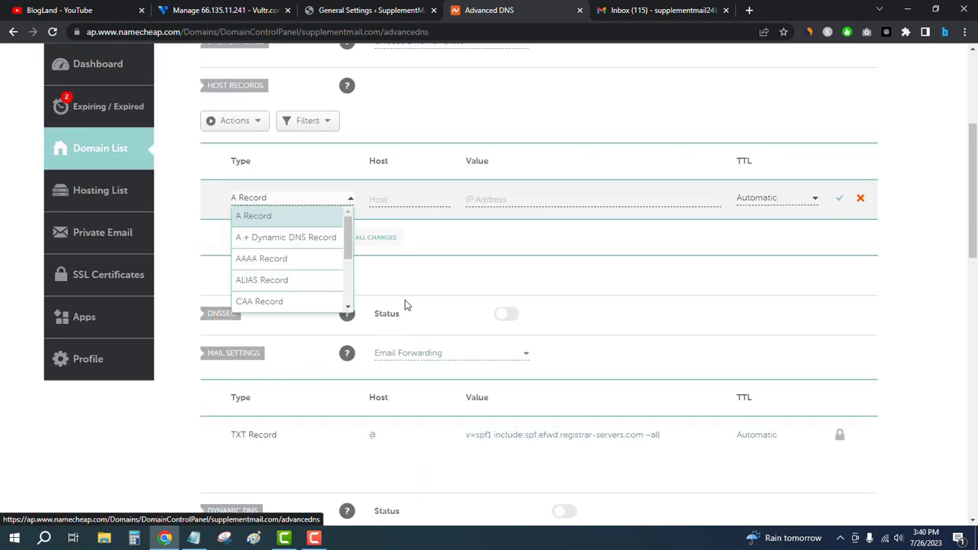
{"action": "left_click", "coordinate": [275, 217]}
{"action": "scroll", "coordinate": [637, 273], "scroll_direction": "down", "scroll_amount": 1}
{"action": "scroll", "coordinate": [641, 273], "scroll_direction": "up", "scroll_amount": 1}
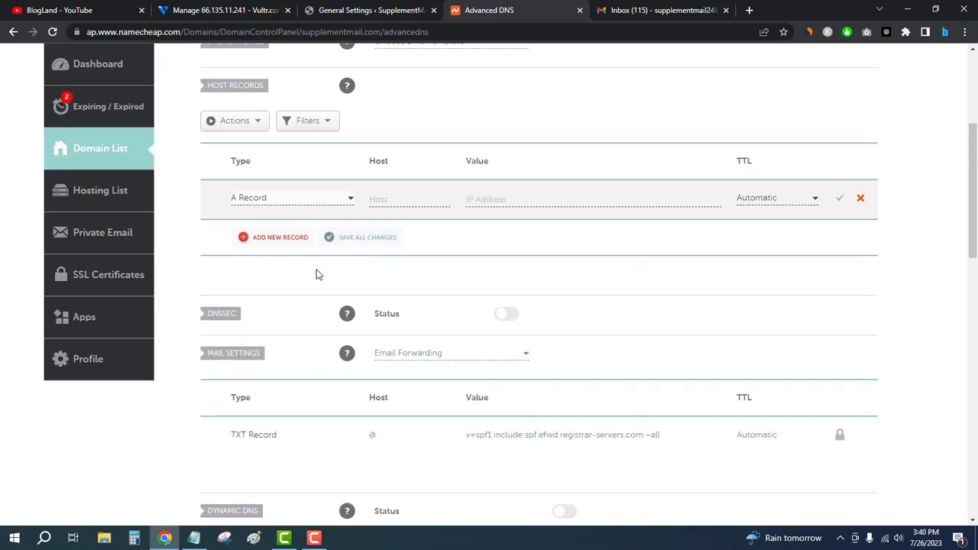
{"action": "left_click", "coordinate": [410, 200]}
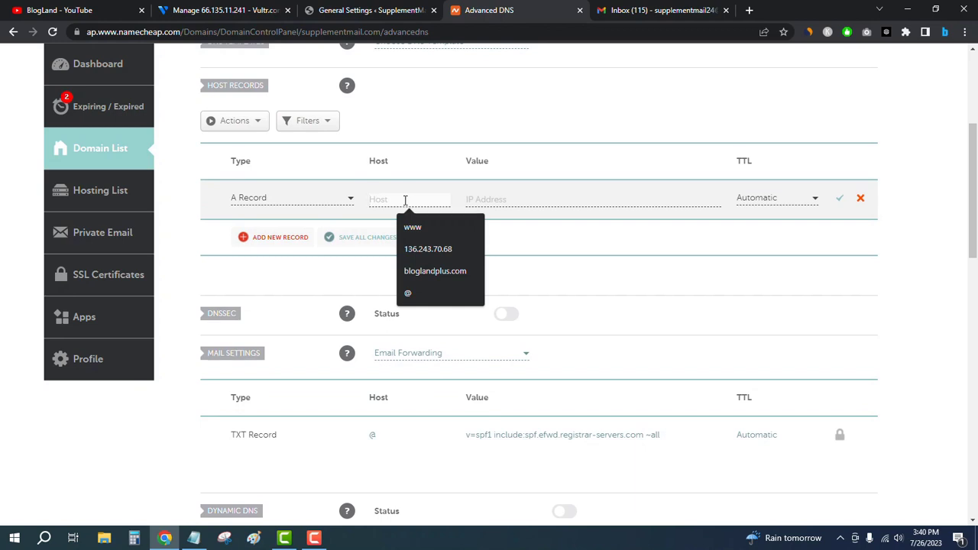
{"action": "type", "text": "@"}
Step: Copy the server's IP address 66.135.11.241 from the Vultr instance page into the A record's value and save the record
{"action": "left_click", "coordinate": [536, 197]}
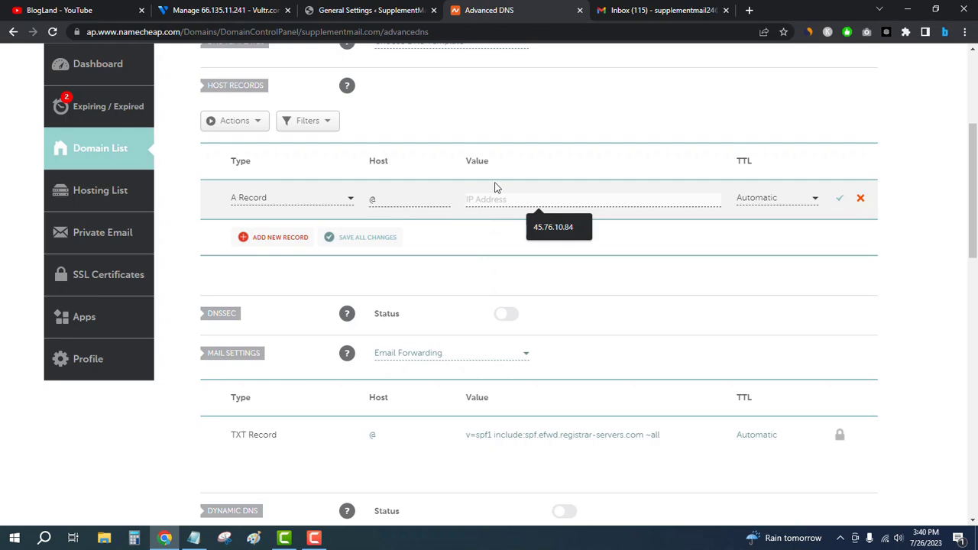
{"action": "left_click", "coordinate": [204, 7]}
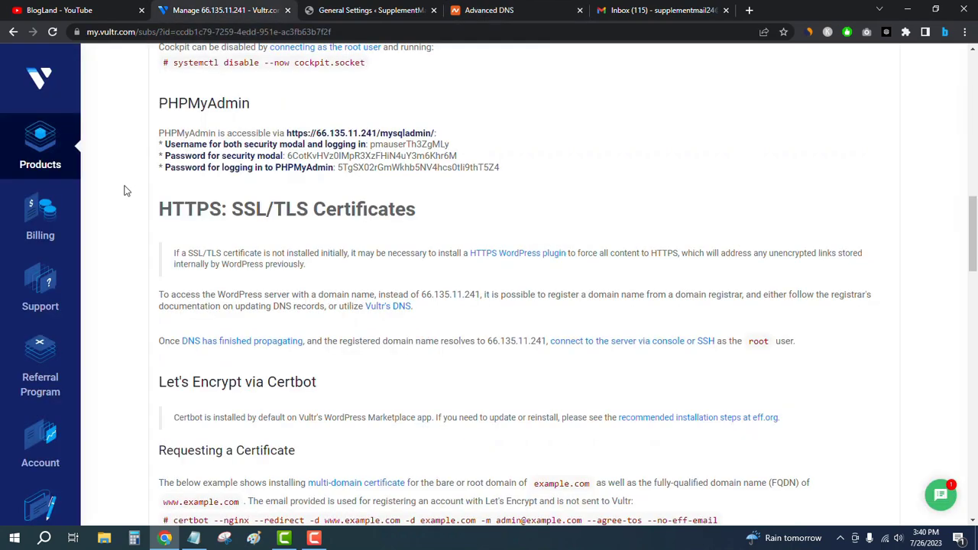
{"action": "scroll", "coordinate": [348, 188], "scroll_direction": "up", "scroll_amount": 10}
{"action": "scroll", "coordinate": [348, 187], "scroll_direction": "up", "scroll_amount": 2}
{"action": "scroll", "coordinate": [346, 188], "scroll_direction": "down", "scroll_amount": 2}
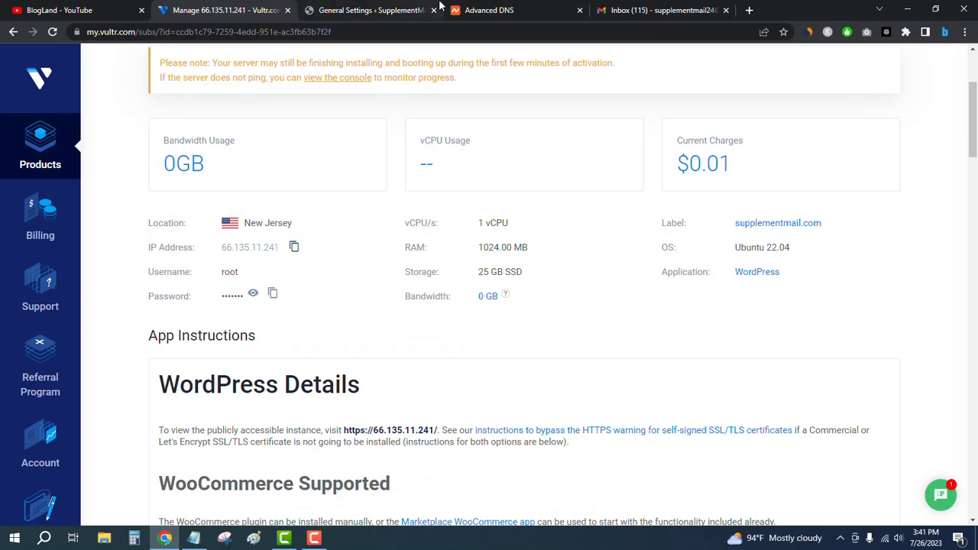
{"action": "left_click", "coordinate": [629, 6]}
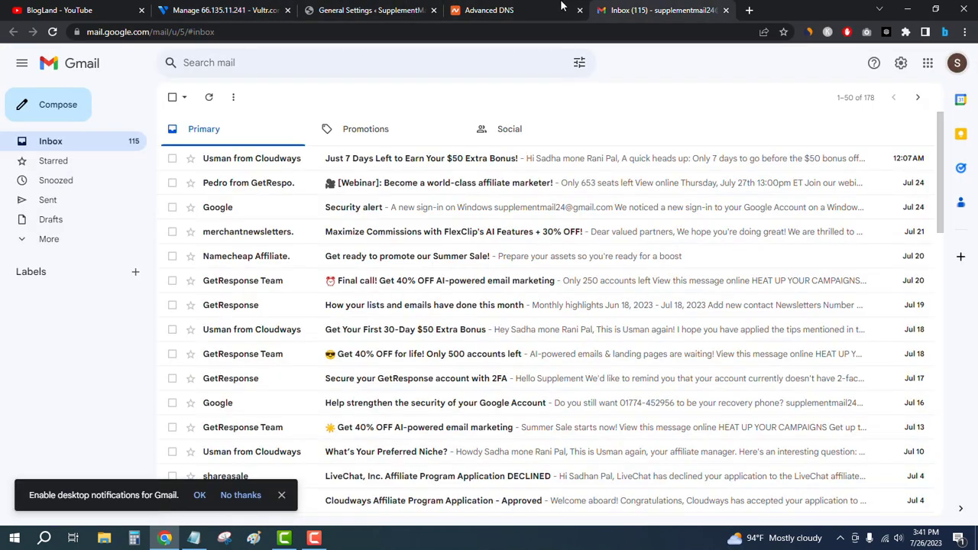
{"action": "left_click", "coordinate": [563, 8]}
{"action": "right_click", "coordinate": [491, 198]}
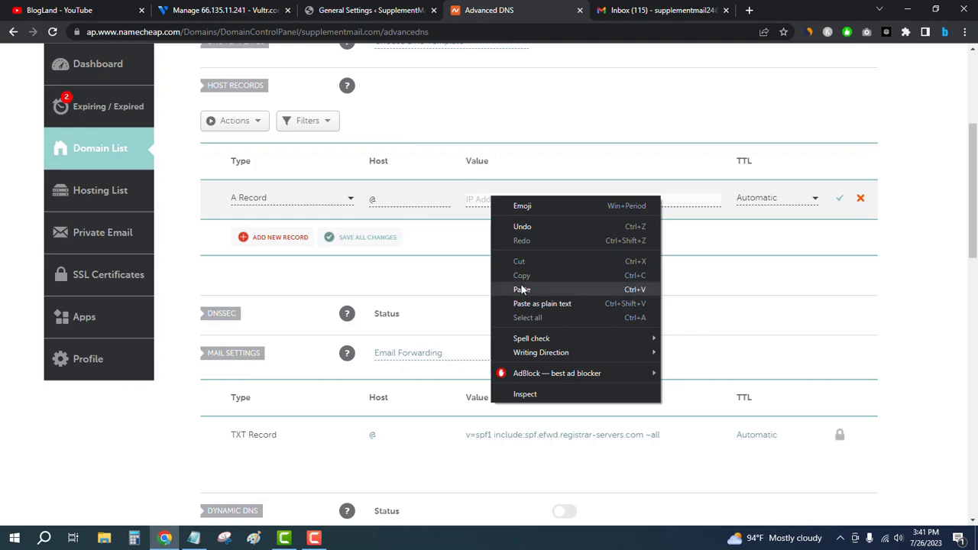
{"action": "left_click", "coordinate": [522, 289]}
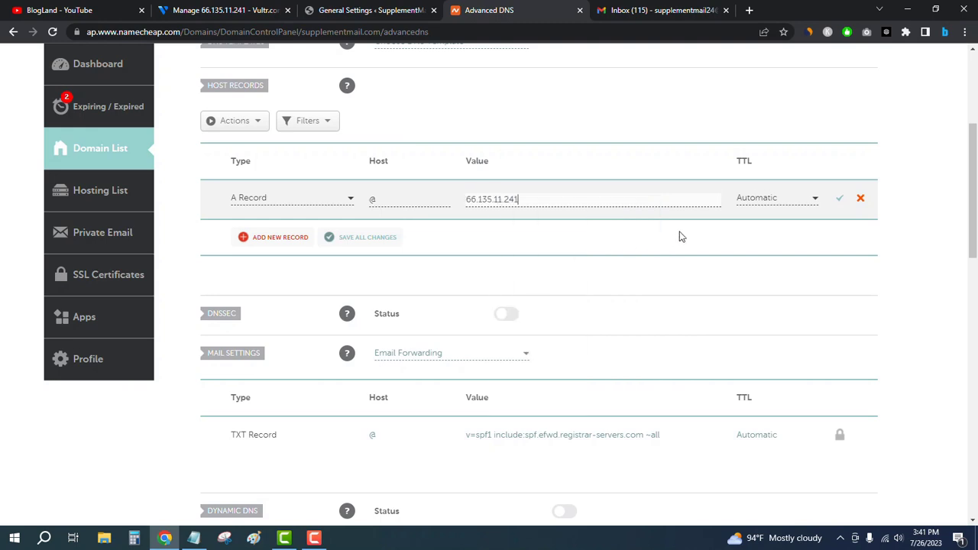
{"action": "left_click", "coordinate": [840, 200]}
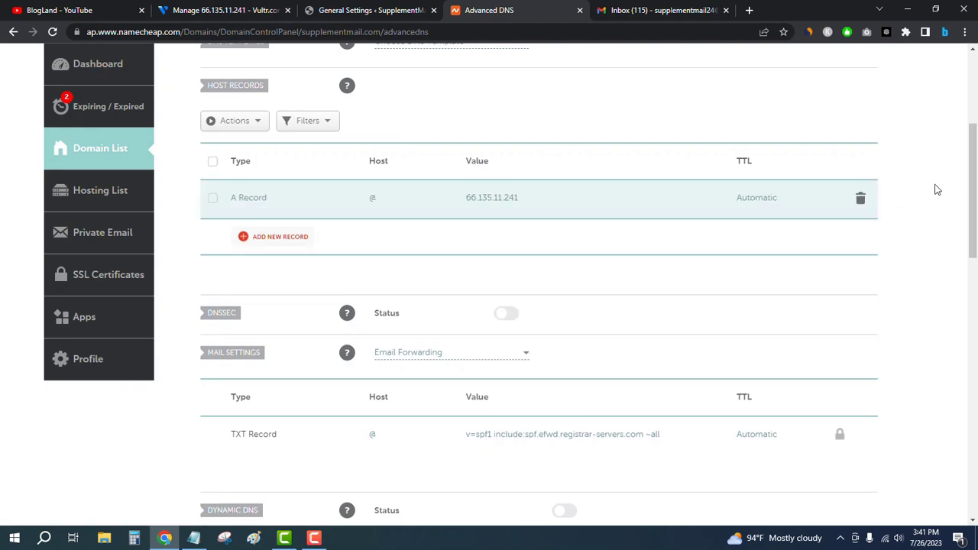
Step: Add and save a CNAME Record with host www and target supplementmail.com
{"action": "left_click", "coordinate": [273, 239]}
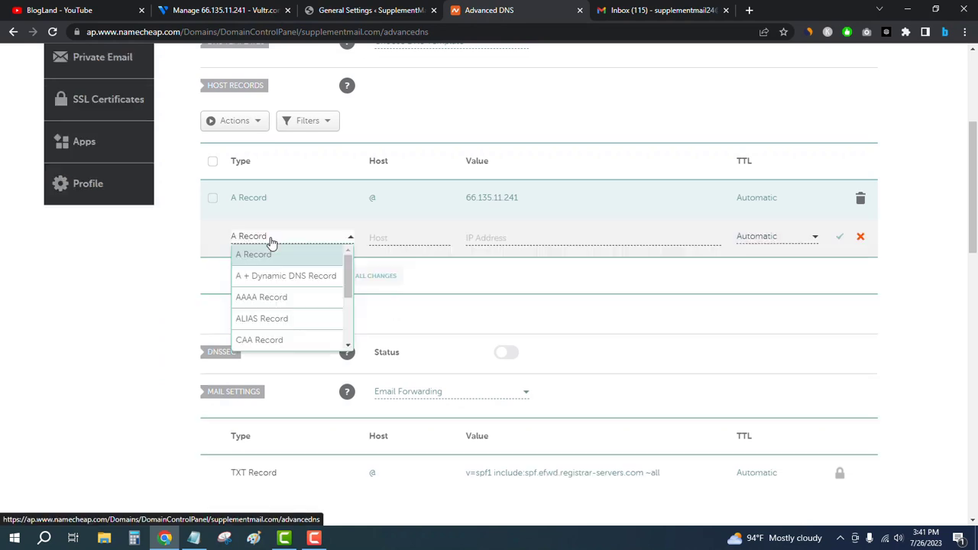
{"action": "scroll", "coordinate": [284, 292], "scroll_direction": "down", "scroll_amount": 1}
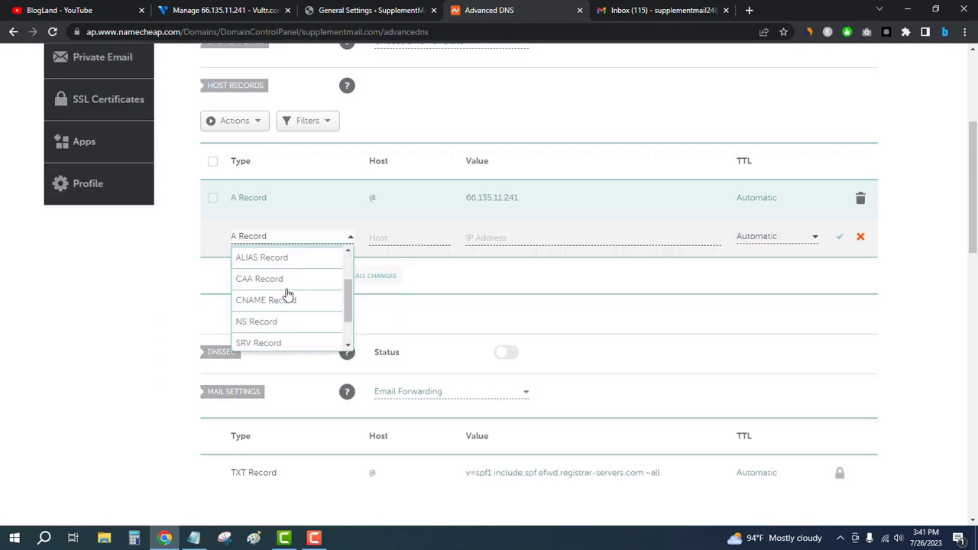
{"action": "left_click", "coordinate": [277, 304]}
{"action": "left_click", "coordinate": [396, 239]}
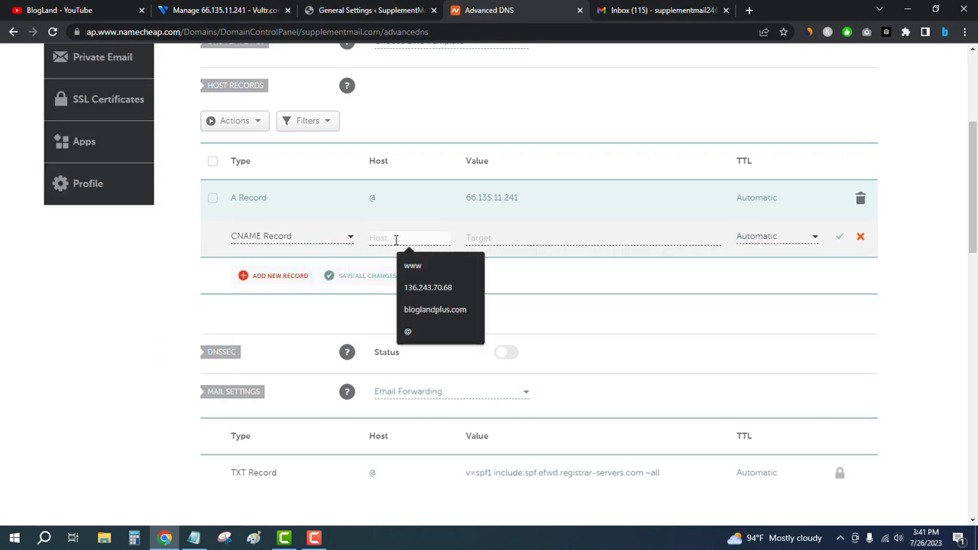
{"action": "type", "text": "www"}
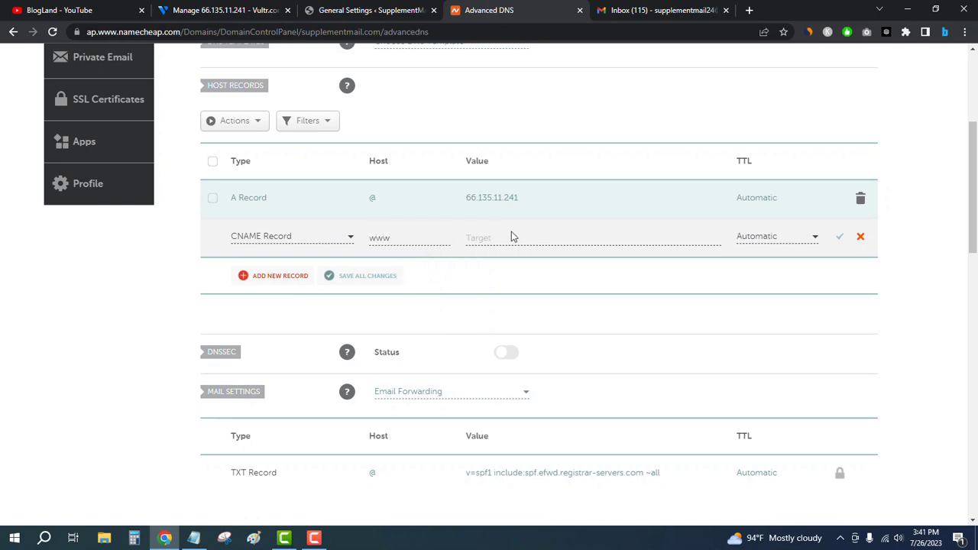
{"action": "left_click", "coordinate": [507, 239]}
{"action": "left_click", "coordinate": [565, 268]}
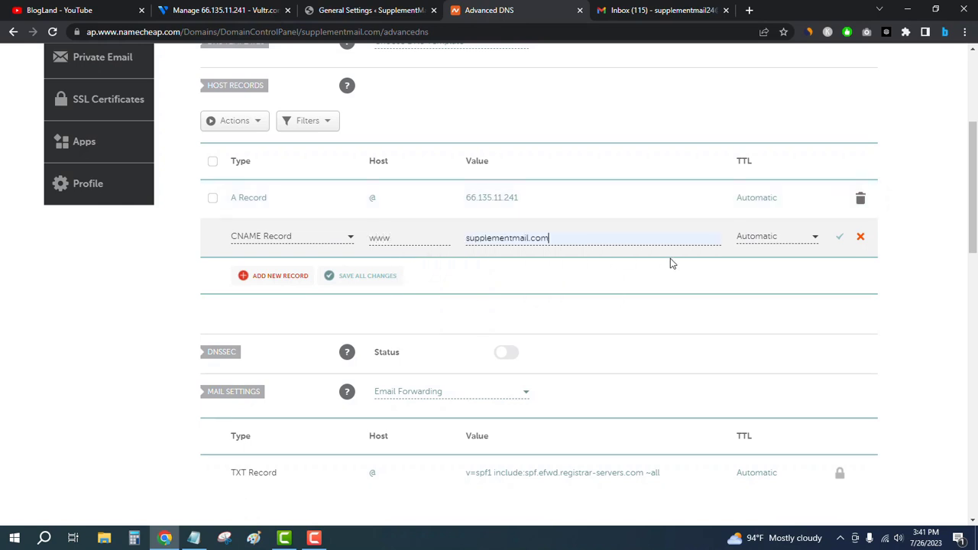
{"action": "left_click", "coordinate": [840, 237]}
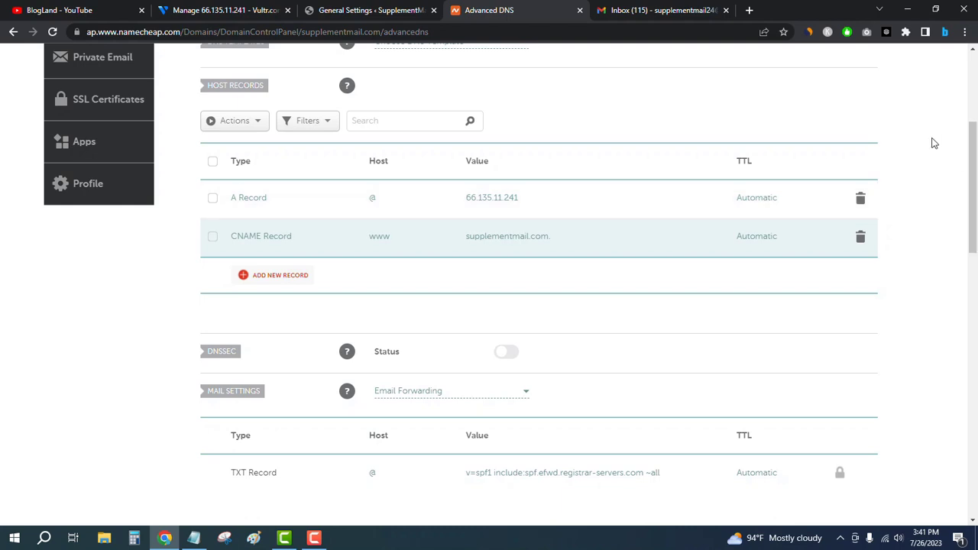
Step: Switch to the WordPress General Settings and examine the IP address in the WordPress Address (URL)
{"action": "scroll", "coordinate": [934, 143], "scroll_direction": "up", "scroll_amount": 1}
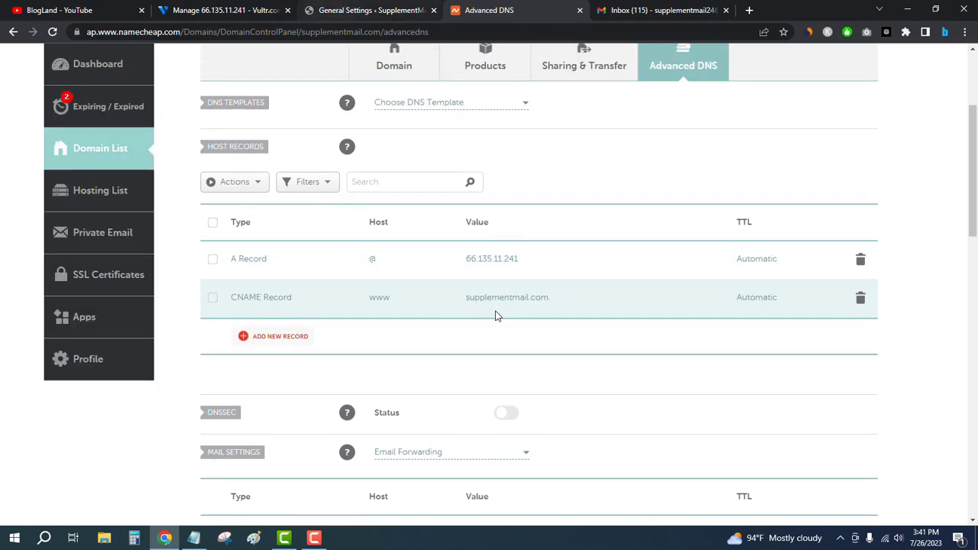
{"action": "left_click", "coordinate": [373, 7]}
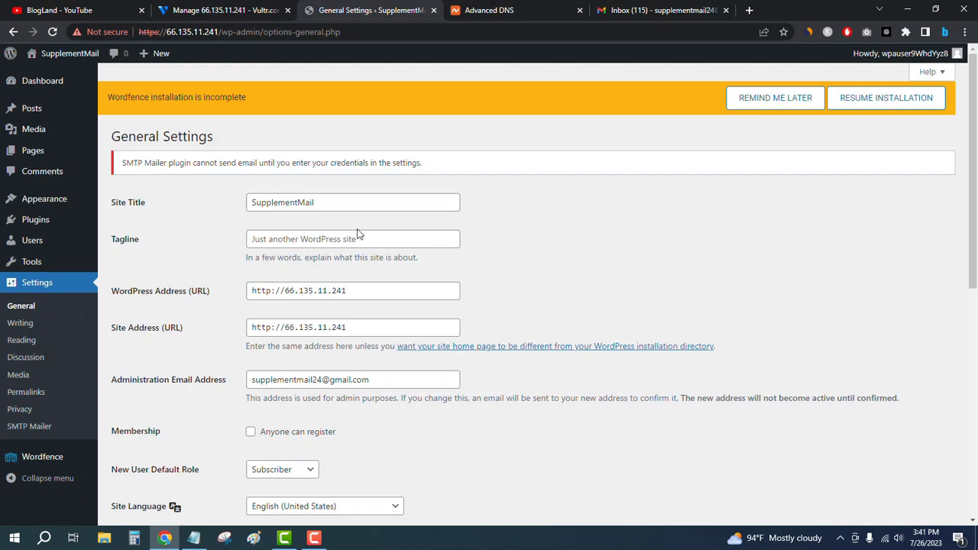
{"action": "scroll", "coordinate": [577, 214], "scroll_direction": "down", "scroll_amount": 1}
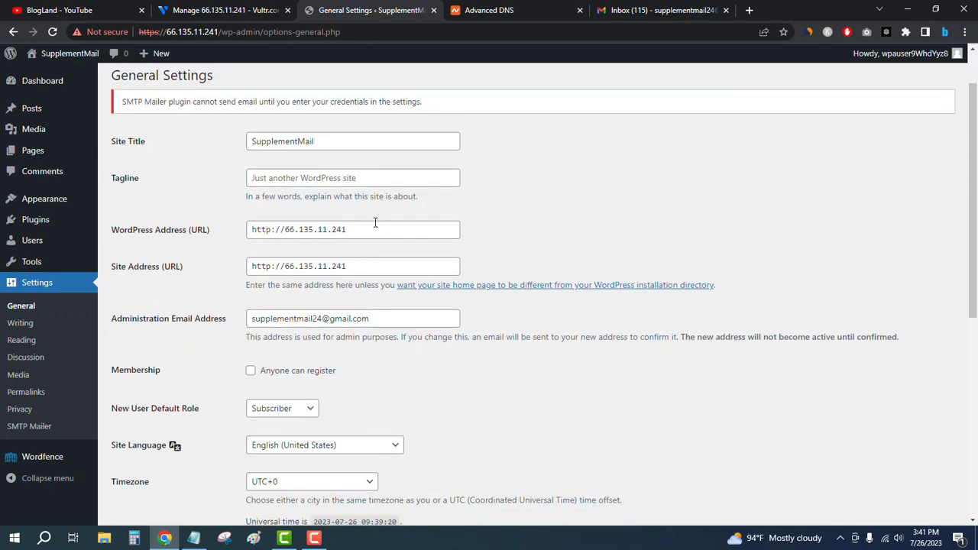
{"action": "left_click", "coordinate": [363, 228]}
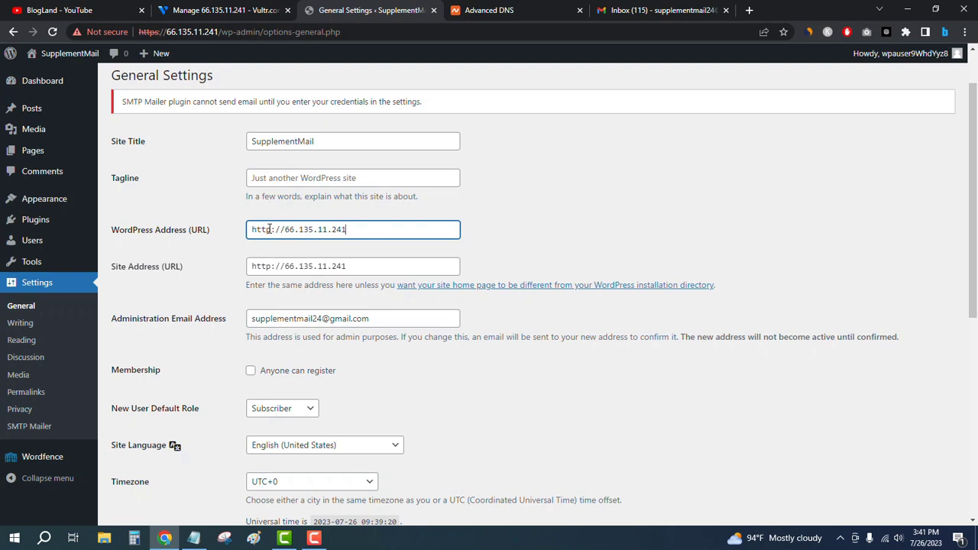
{"action": "left_click_drag", "start_coordinate": [285, 230], "coordinate": [426, 230]}
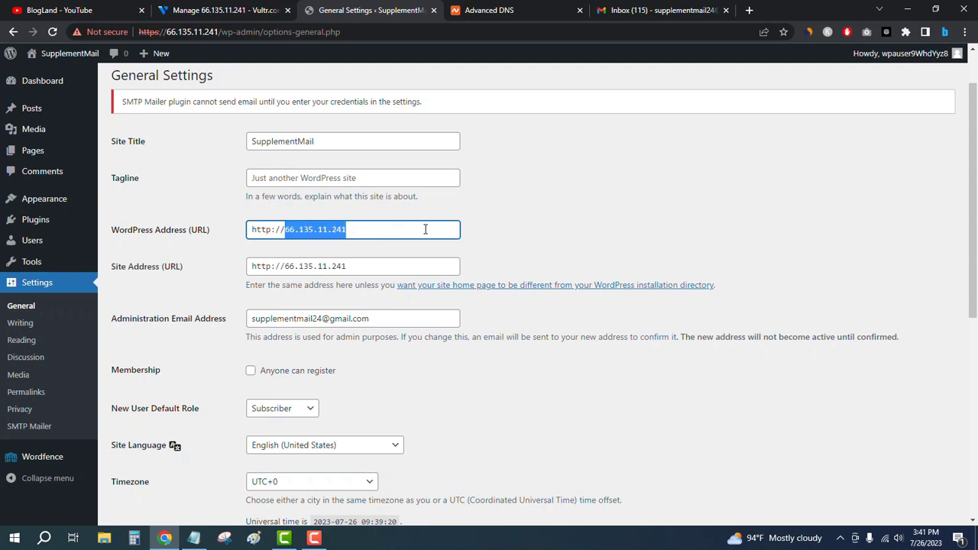
{"action": "left_click", "coordinate": [426, 229]}
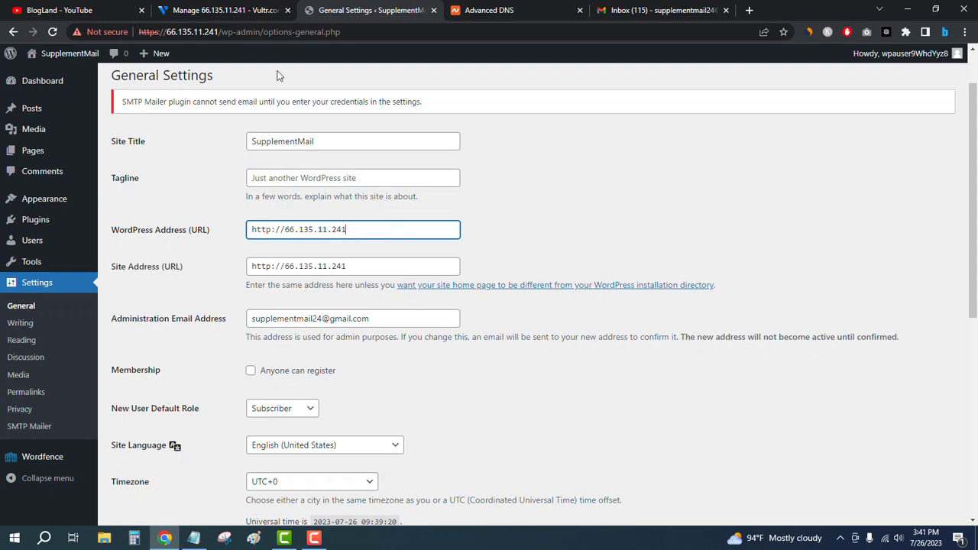
Step: Return to Namecheap and try to save the www CNAME record's value without its trailing dot
{"action": "left_click", "coordinate": [487, 10]}
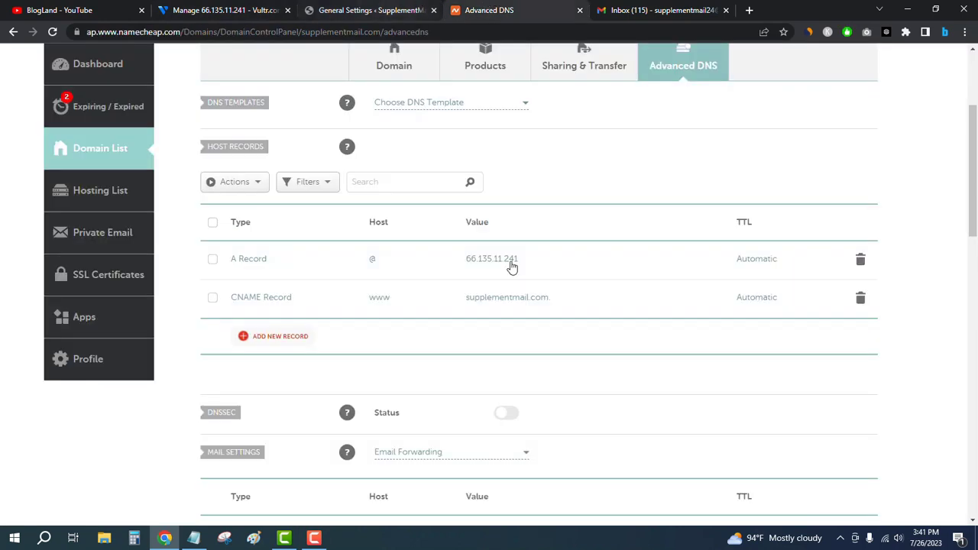
{"action": "left_click", "coordinate": [518, 298]}
{"action": "double_click", "coordinate": [517, 298]}
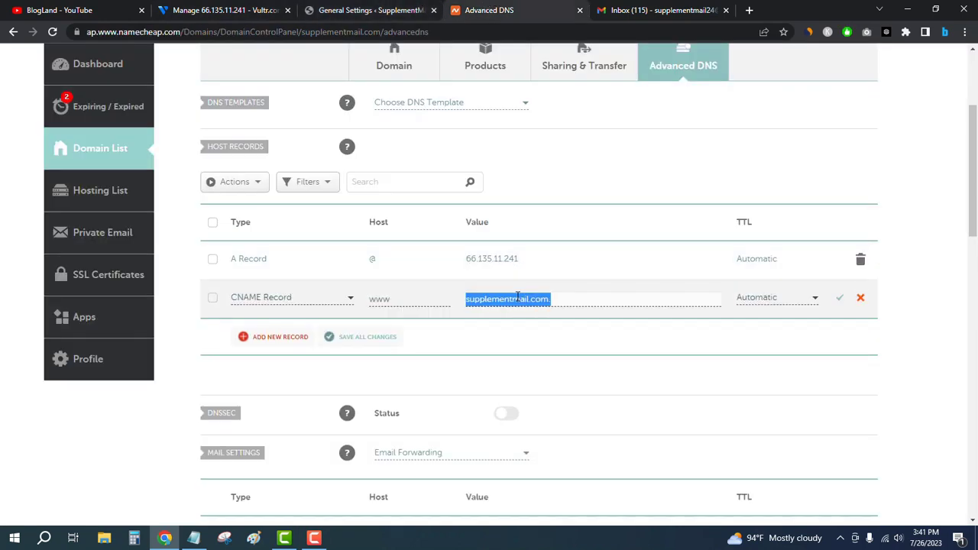
{"action": "left_click", "coordinate": [587, 299]}
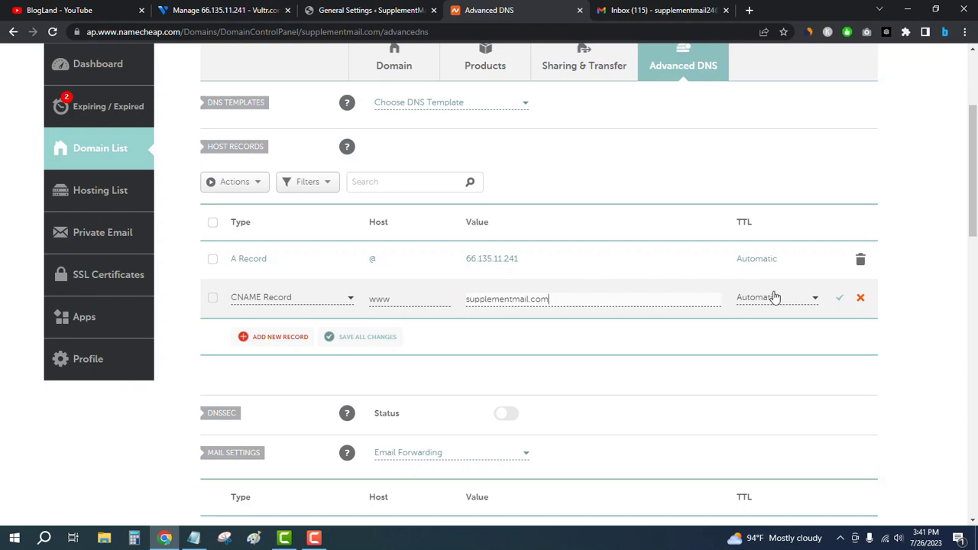
{"action": "left_click", "coordinate": [841, 301]}
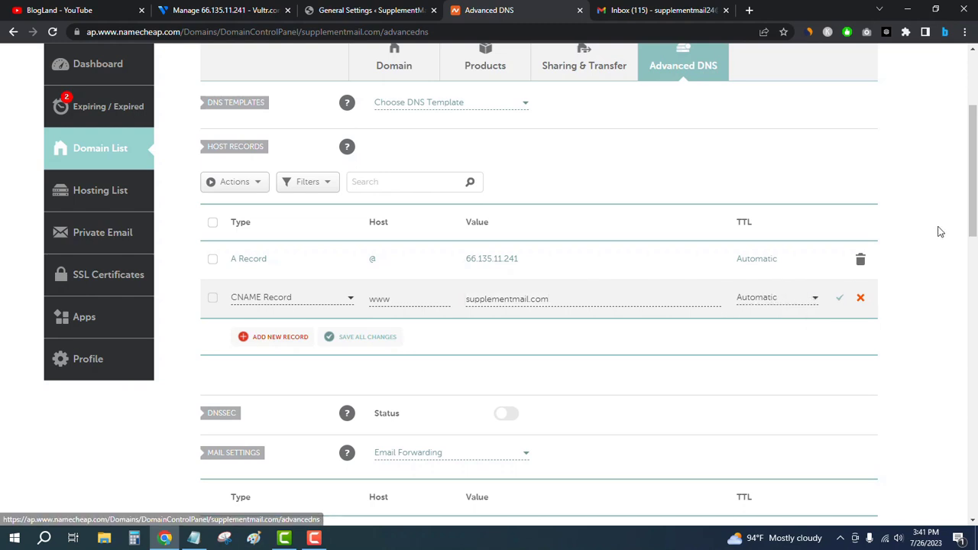
Step: Copy the domain from the www CNAME record's value and save the record as supplementmail.com
{"action": "left_click", "coordinate": [524, 300]}
{"action": "key", "text": "ctrl+c"}
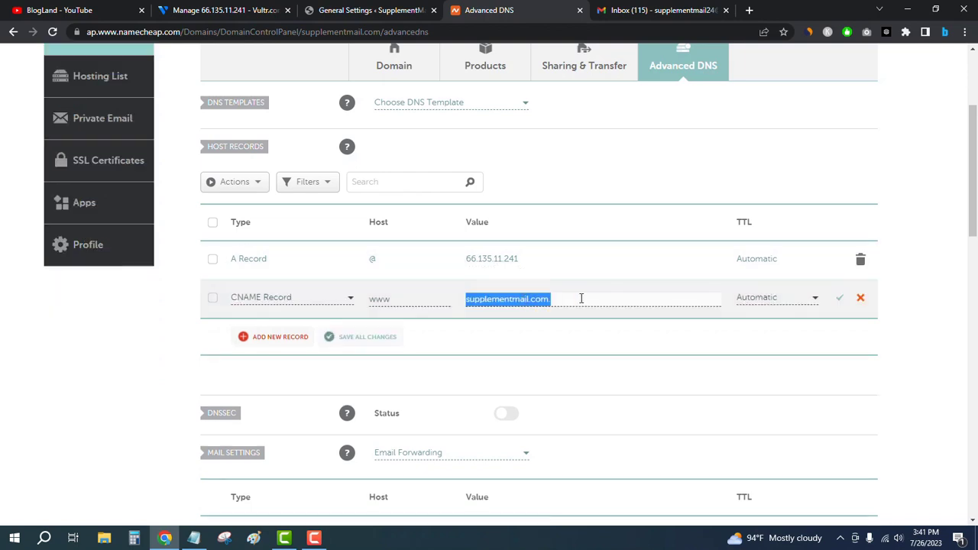
{"action": "left_click", "coordinate": [630, 298]}
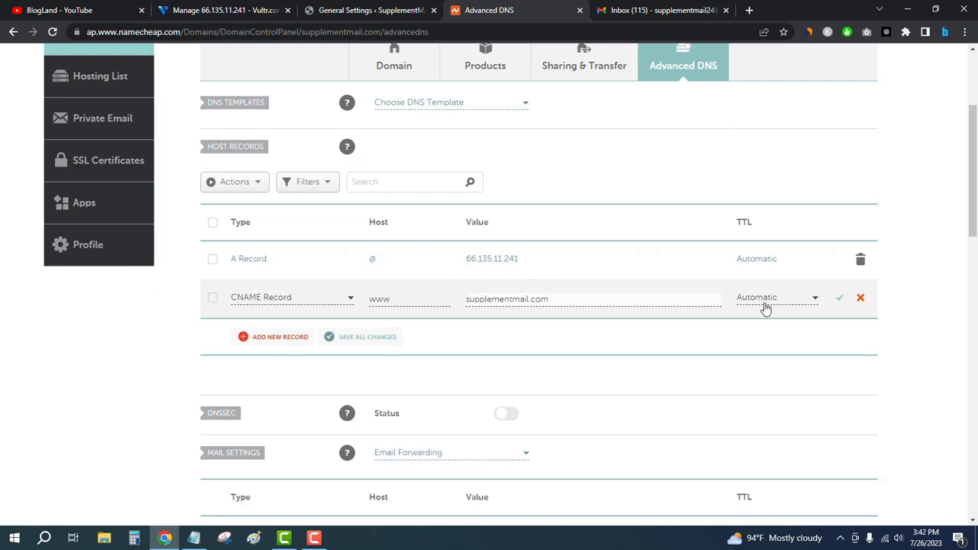
{"action": "left_click", "coordinate": [839, 298]}
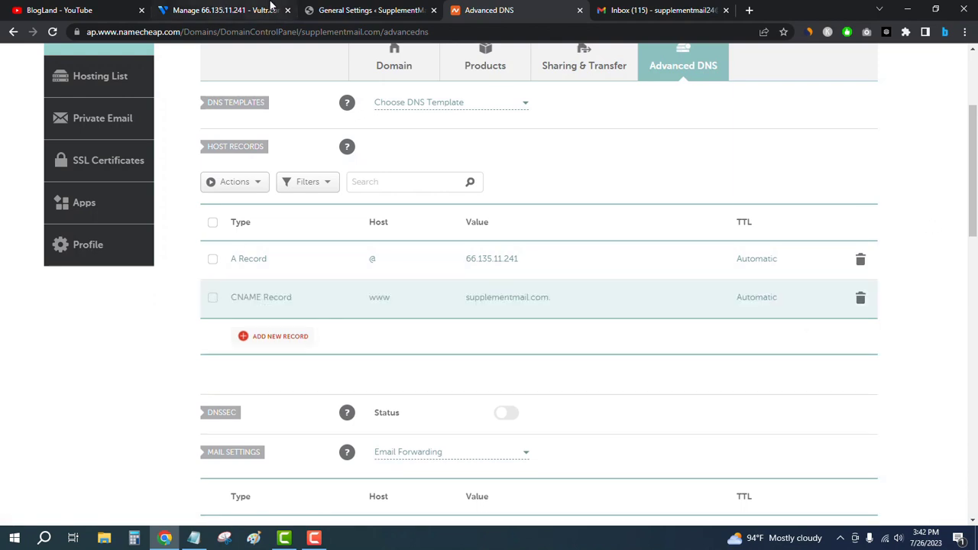
{"action": "left_click", "coordinate": [340, 10]}
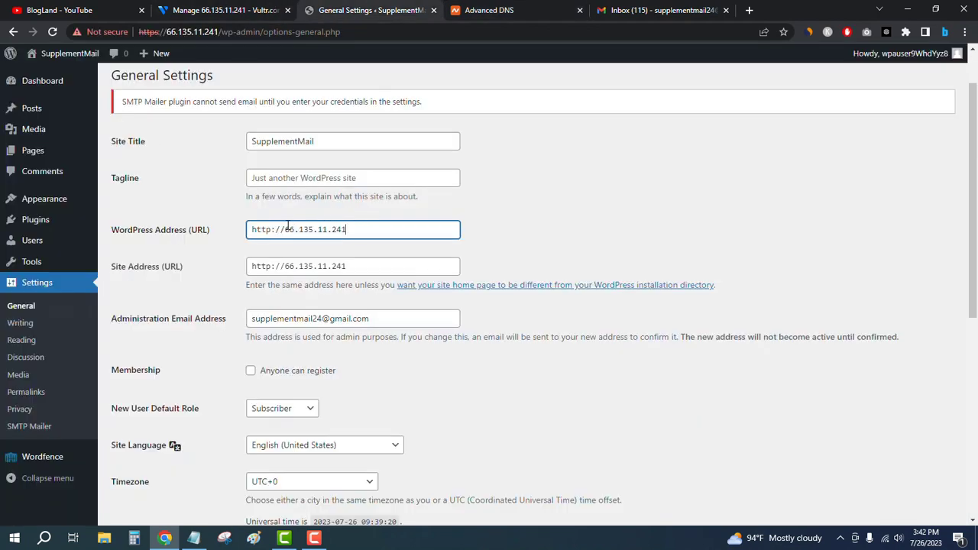
{"action": "left_click_drag", "start_coordinate": [288, 224], "coordinate": [401, 230]}
{"action": "key", "text": "ctrl+v"}
{"action": "key", "text": "BackSpace"}
{"action": "left_click", "coordinate": [644, 227]}
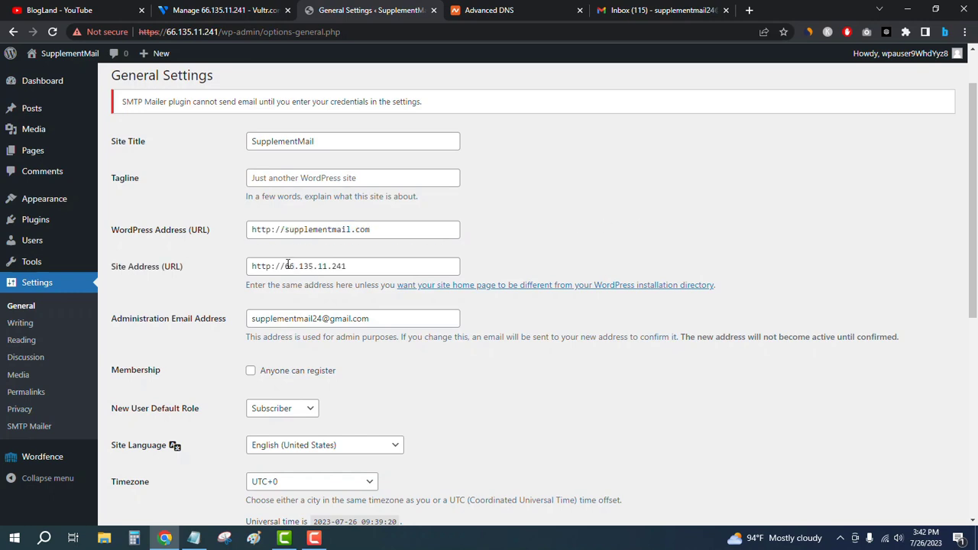
{"action": "left_click_drag", "start_coordinate": [288, 265], "coordinate": [395, 265]}
{"action": "key", "text": "ctrl+v"}
{"action": "left_click", "coordinate": [587, 233]}
{"action": "left_click", "coordinate": [397, 272]}
{"action": "key", "text": "BackSpace"}
{"action": "left_click", "coordinate": [605, 207]}
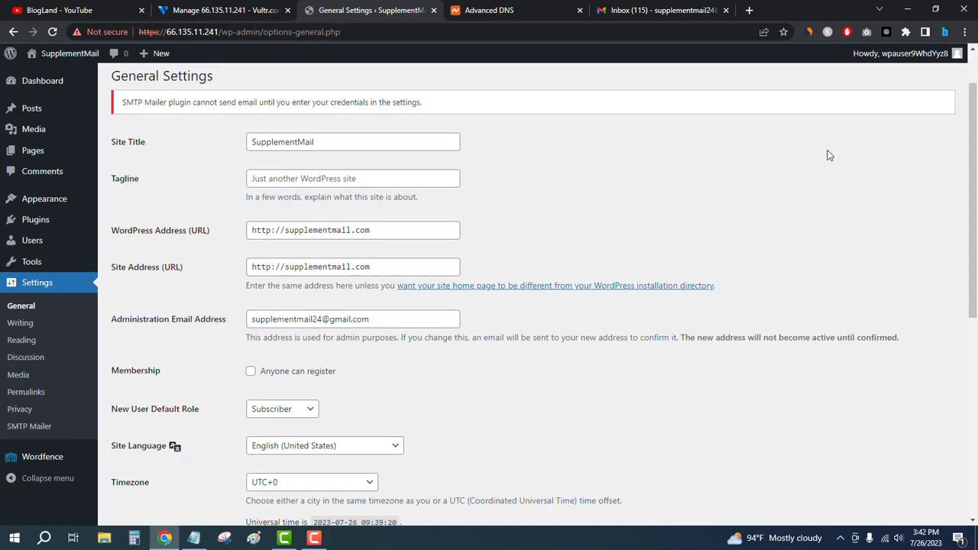
{"action": "scroll", "coordinate": [822, 154], "scroll_direction": "up", "scroll_amount": 2}
{"action": "scroll", "coordinate": [821, 153], "scroll_direction": "down", "scroll_amount": 7}
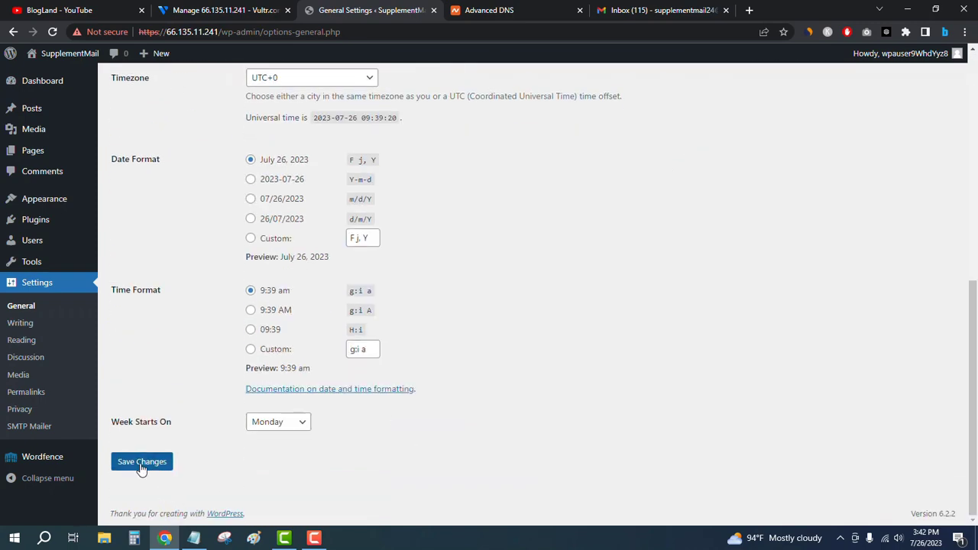
{"action": "left_click", "coordinate": [141, 468]}
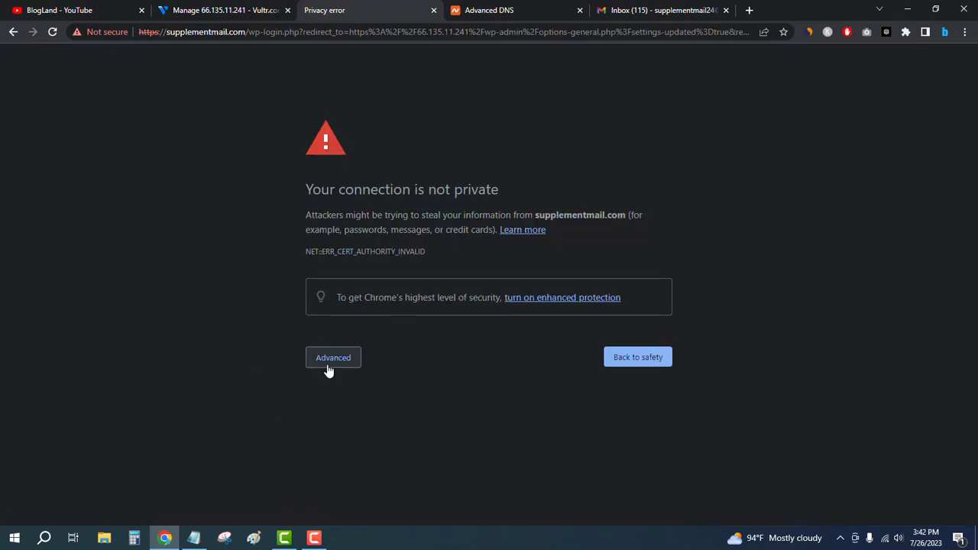
Step: Proceed past the certificate warning to supplementmail.com and fill in the login password copied from Vultr's WordPress Administration Panel details
{"action": "left_click", "coordinate": [328, 361]}
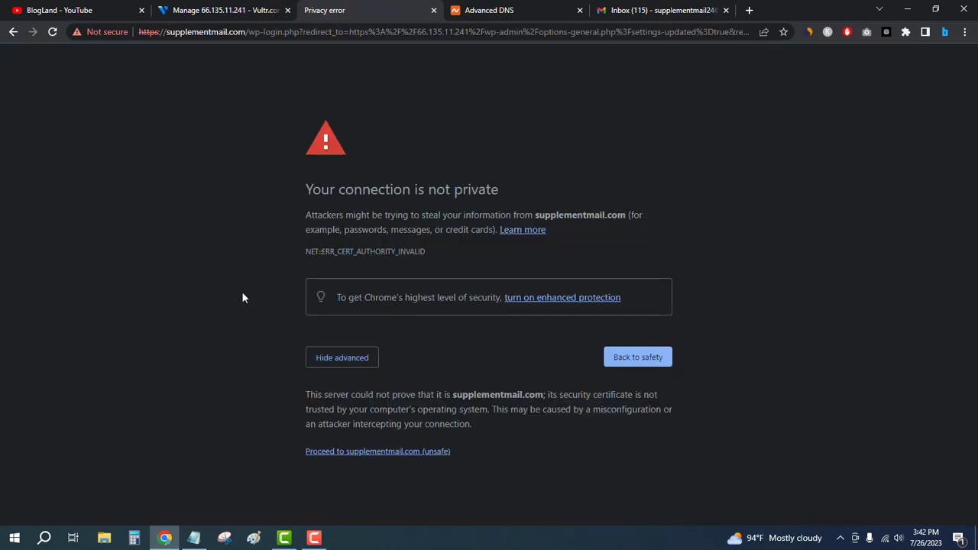
{"action": "left_click", "coordinate": [354, 451]}
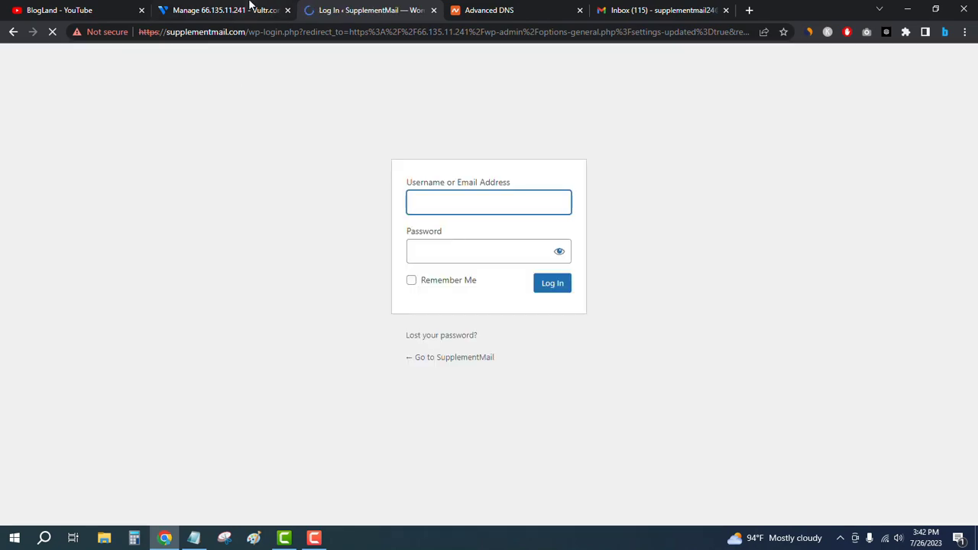
{"action": "left_click", "coordinate": [249, 6]}
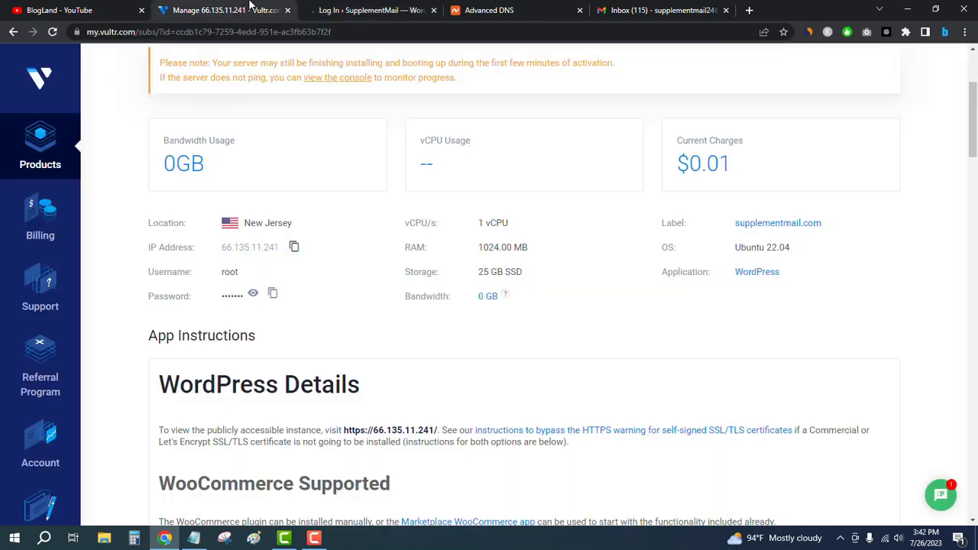
{"action": "scroll", "coordinate": [371, 159], "scroll_direction": "down", "scroll_amount": 5}
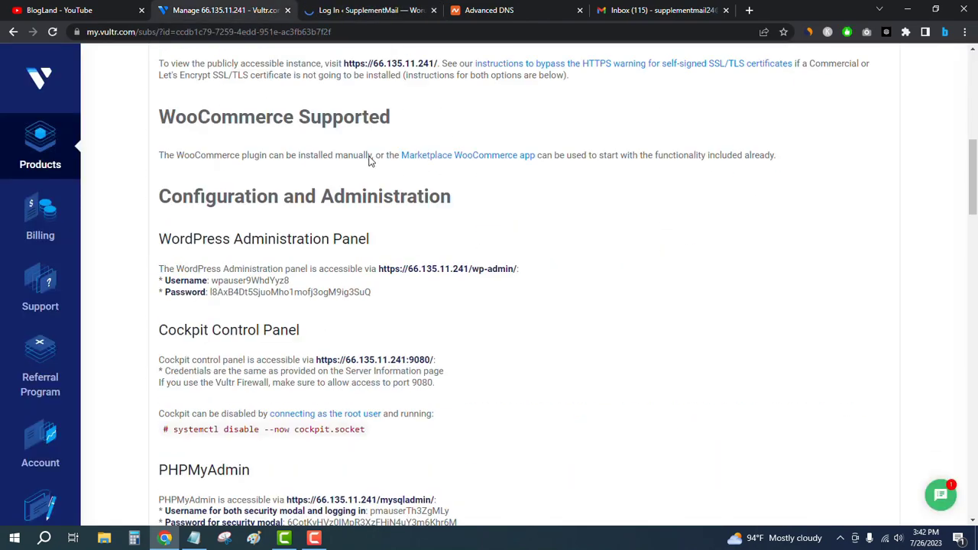
{"action": "double_click", "coordinate": [265, 293]}
{"action": "right_click", "coordinate": [265, 292]}
{"action": "left_click", "coordinate": [281, 302]}
{"action": "left_click", "coordinate": [415, 13]}
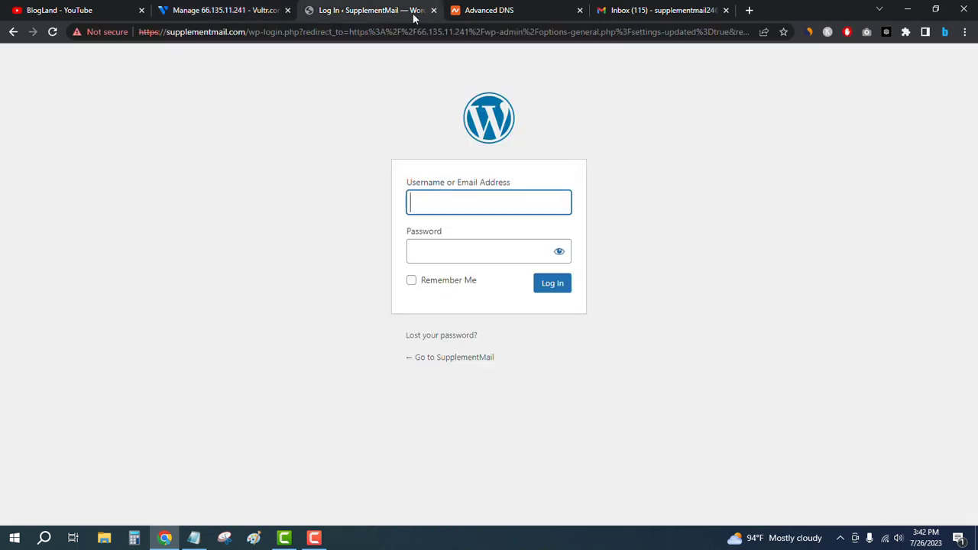
{"action": "right_click", "coordinate": [422, 249]}
{"action": "left_click", "coordinate": [457, 341]}
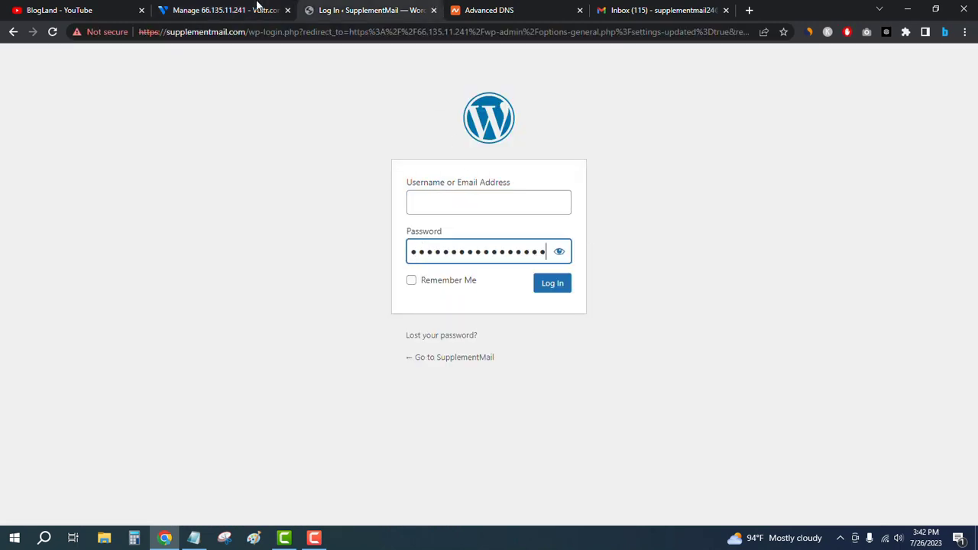
Step: Copy the WordPress admin username from the Vultr server page into the login form and log in
{"action": "key", "text": "ctrl+shift+Tab"}
{"action": "double_click", "coordinate": [254, 280]}
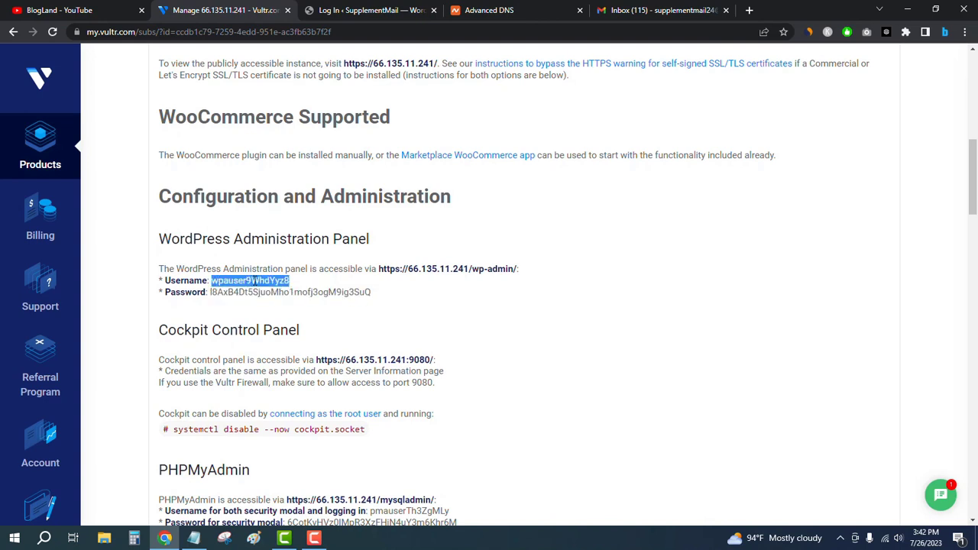
{"action": "right_click", "coordinate": [253, 277]}
{"action": "left_click", "coordinate": [269, 287]}
{"action": "left_click", "coordinate": [378, 10]}
{"action": "right_click", "coordinate": [429, 203]}
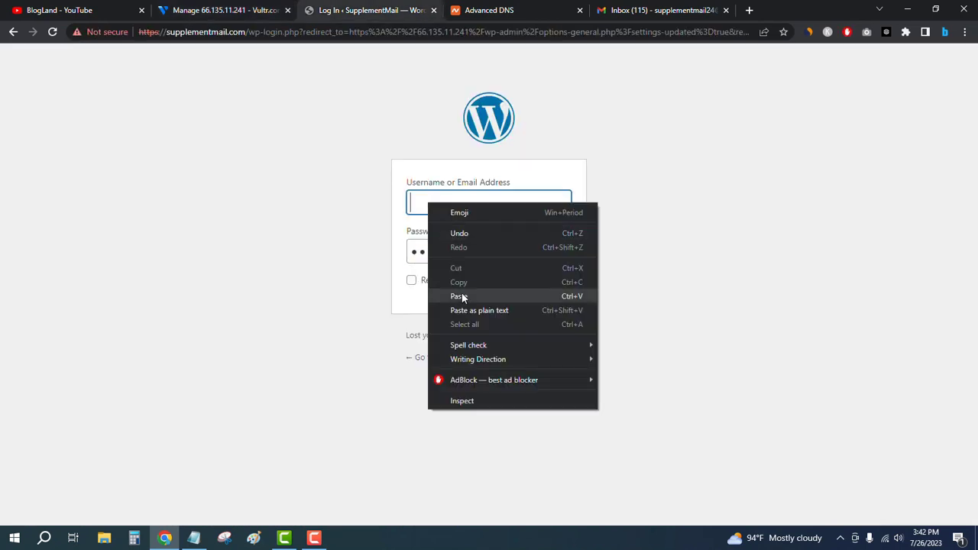
{"action": "left_click", "coordinate": [461, 294]}
{"action": "left_click", "coordinate": [558, 295]}
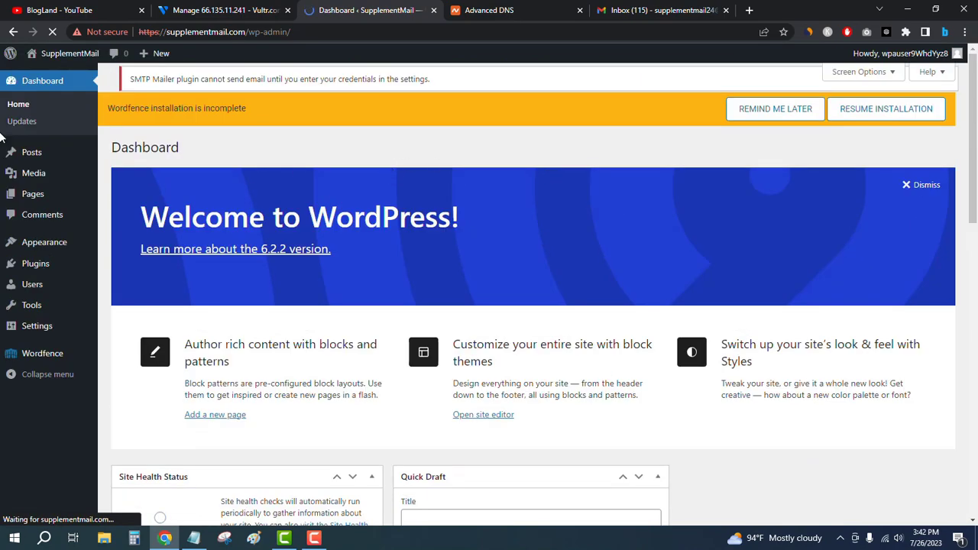
Step: Open the SupplementMail site from the dashboard in a new tab and examine its home page
{"action": "right_click", "coordinate": [43, 76]}
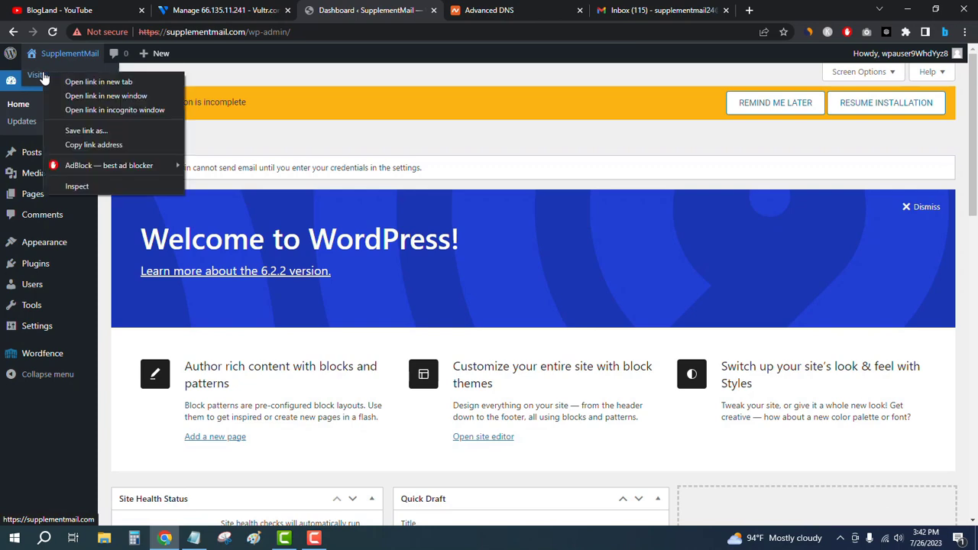
{"action": "left_click", "coordinate": [107, 80]}
{"action": "left_click", "coordinate": [464, 8]}
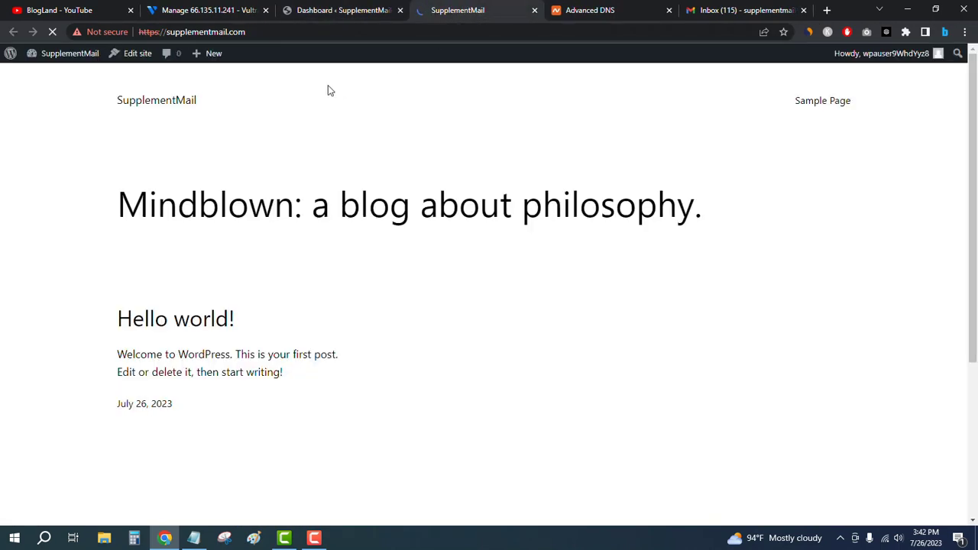
{"action": "scroll", "coordinate": [513, 133], "scroll_direction": "down", "scroll_amount": 3}
{"action": "scroll", "coordinate": [510, 135], "scroll_direction": "up", "scroll_amount": 3}
{"action": "scroll", "coordinate": [515, 141], "scroll_direction": "down", "scroll_amount": 3}
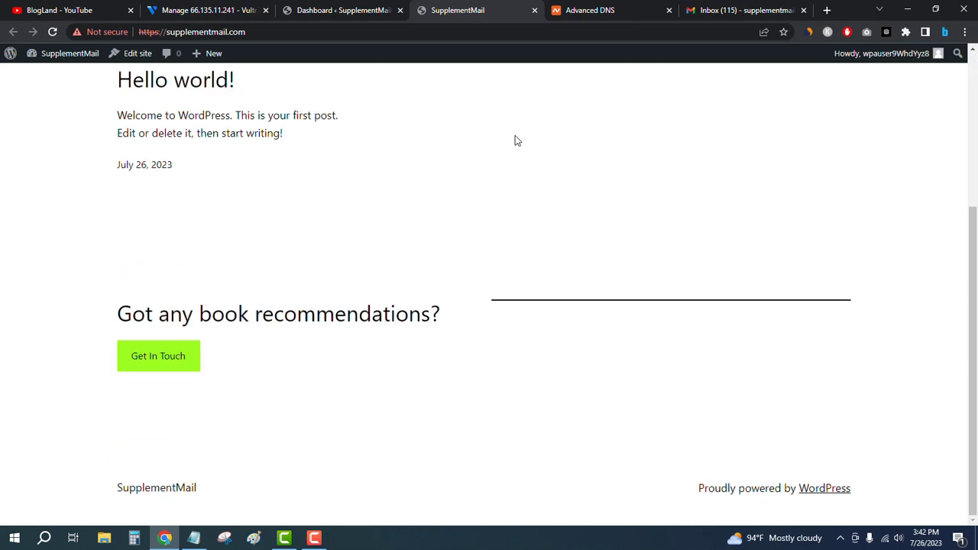
{"action": "scroll", "coordinate": [515, 141], "scroll_direction": "up", "scroll_amount": 3}
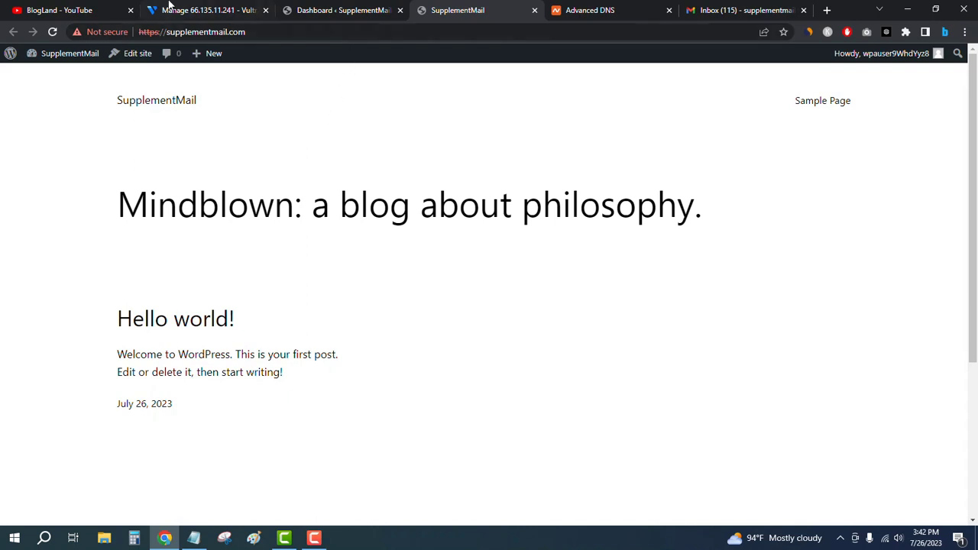
Step: Open the server's console from the Vultr server page and enter root as the login name
{"action": "left_click", "coordinate": [227, 6]}
{"action": "left_click", "coordinate": [615, 247]}
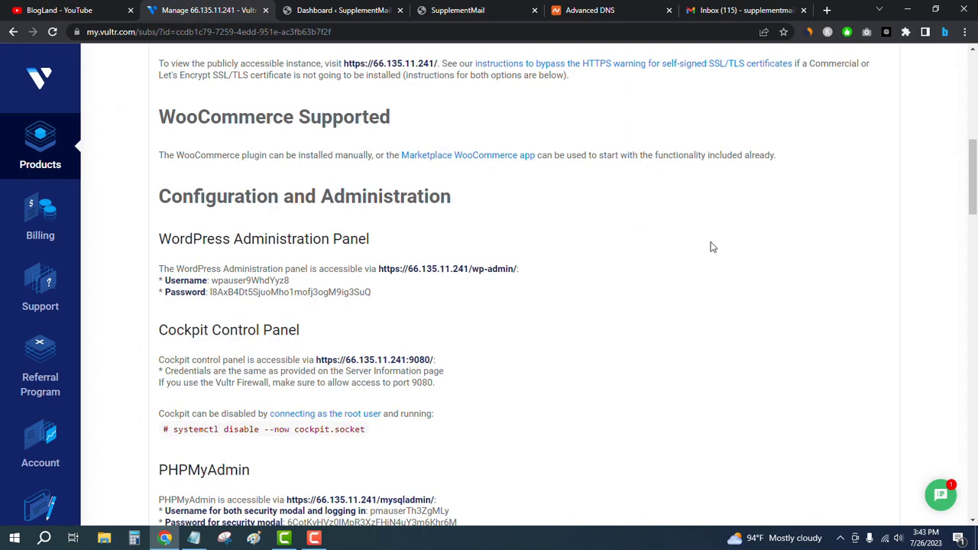
{"action": "scroll", "coordinate": [710, 246], "scroll_direction": "down", "scroll_amount": 3}
{"action": "scroll", "coordinate": [710, 246], "scroll_direction": "up", "scroll_amount": 10}
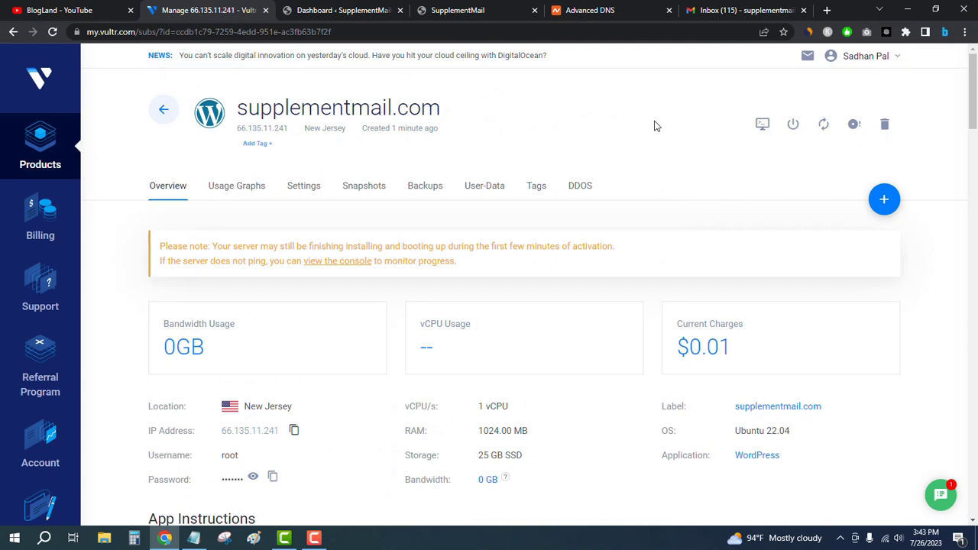
{"action": "left_click", "coordinate": [763, 124]}
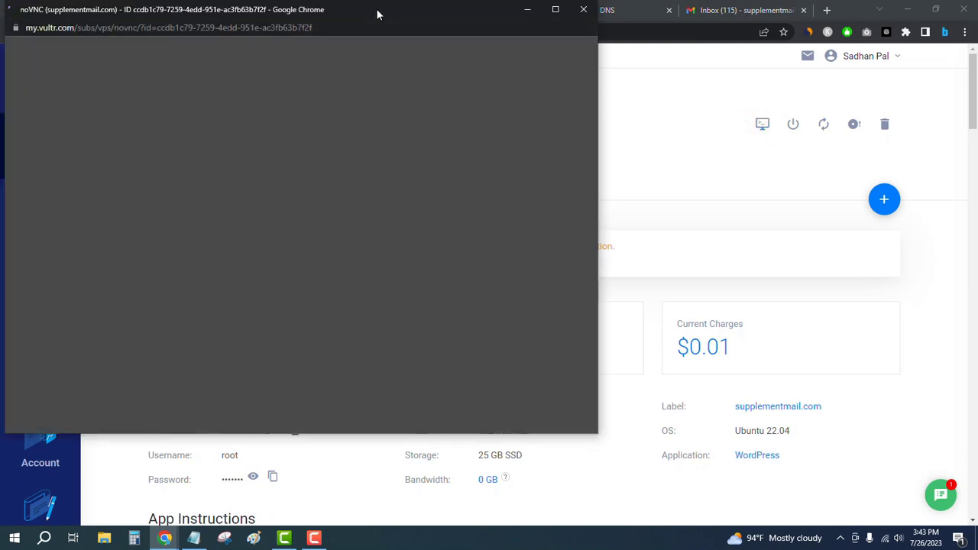
{"action": "left_click_drag", "start_coordinate": [377, 14], "coordinate": [709, 70]}
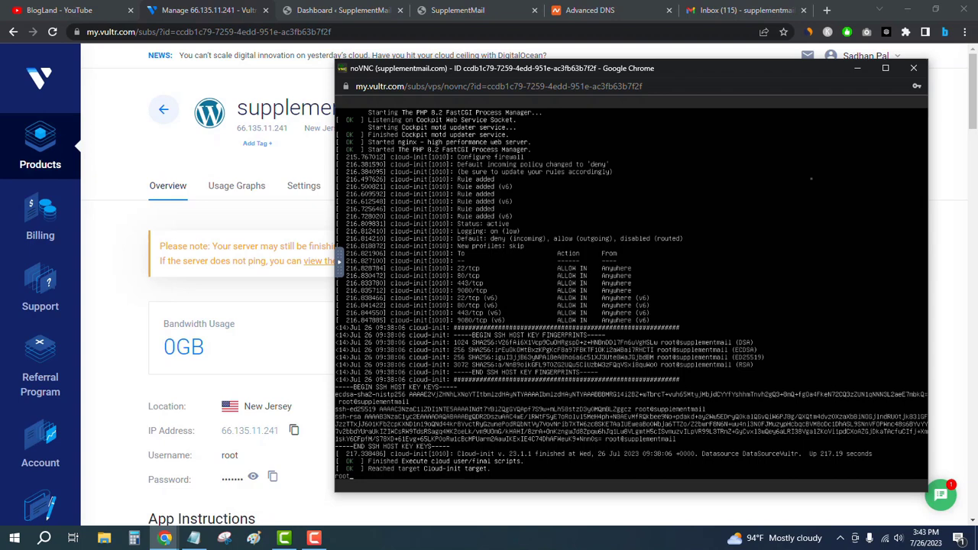
{"action": "key", "text": "Return"}
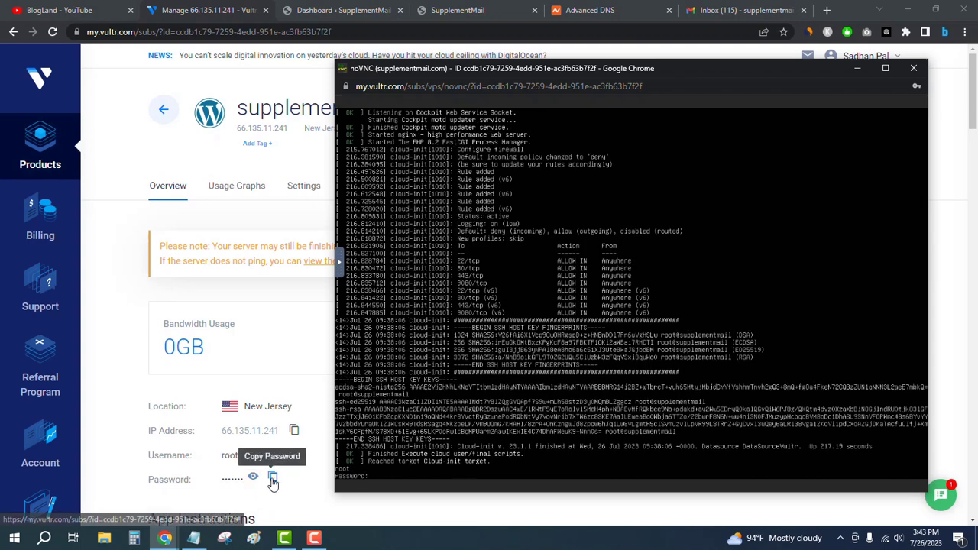
Step: Paste the copied server password through the console's clipboard to log in, and clear the screen with the clear command
{"action": "left_click", "coordinate": [107, 312]}
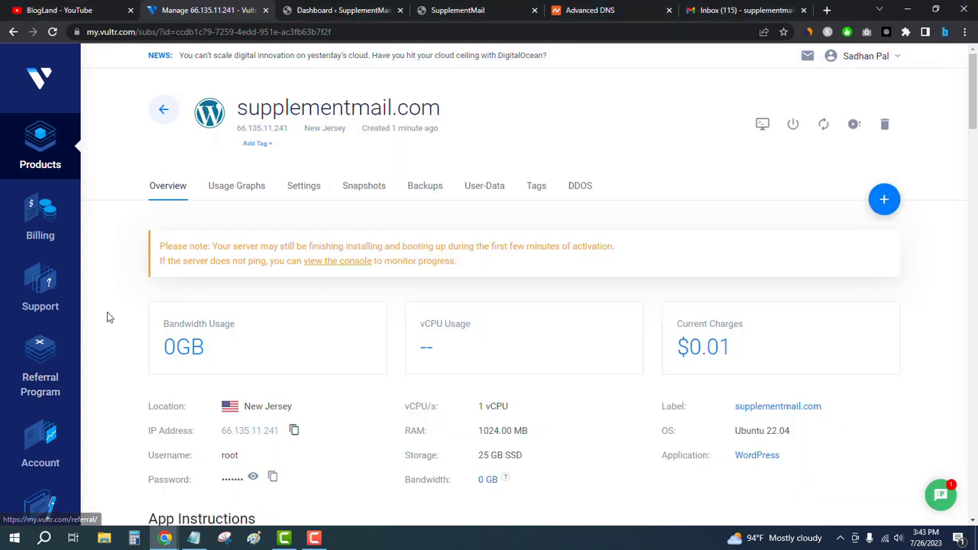
{"action": "scroll", "coordinate": [107, 312], "scroll_direction": "down", "scroll_amount": 2}
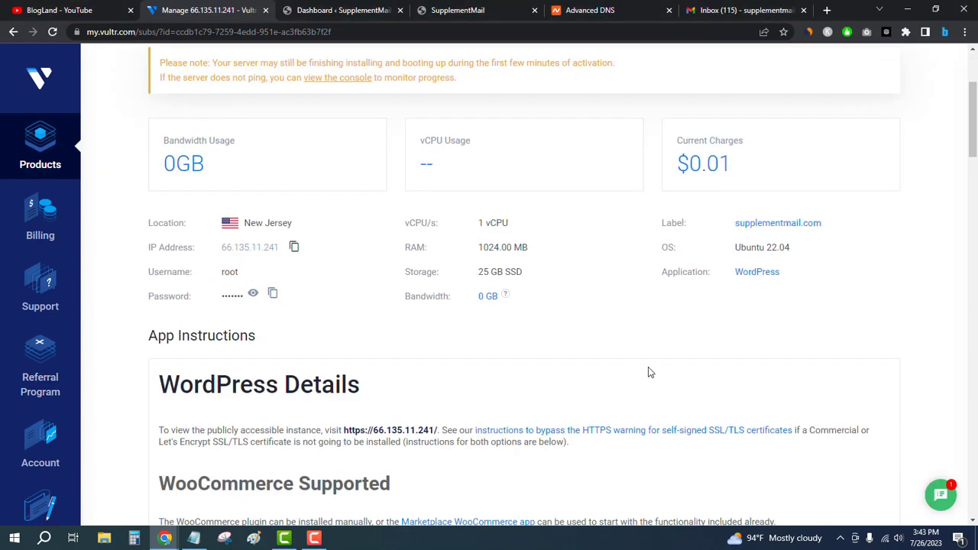
{"action": "mouse_move", "coordinate": [166, 538]}
{"action": "left_click", "coordinate": [225, 506]}
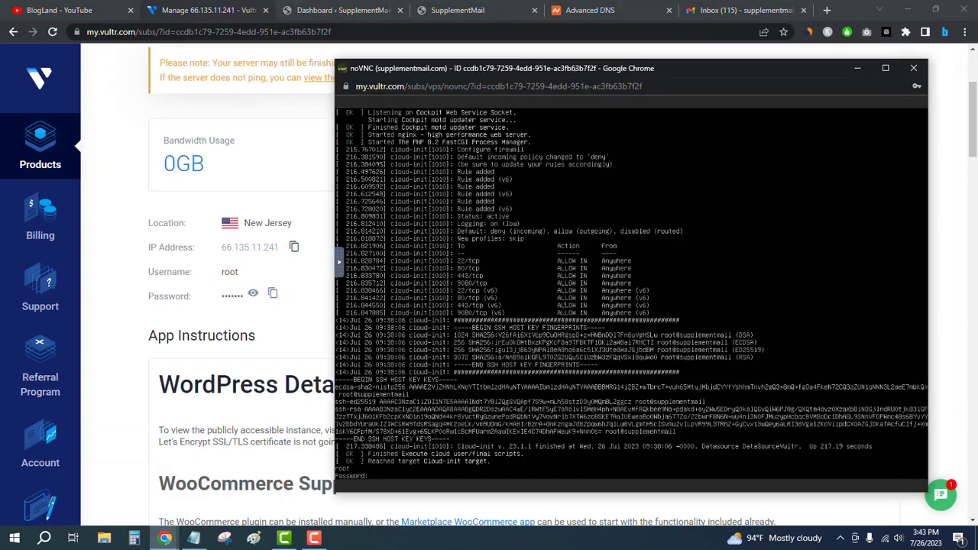
{"action": "left_click", "coordinate": [341, 268]}
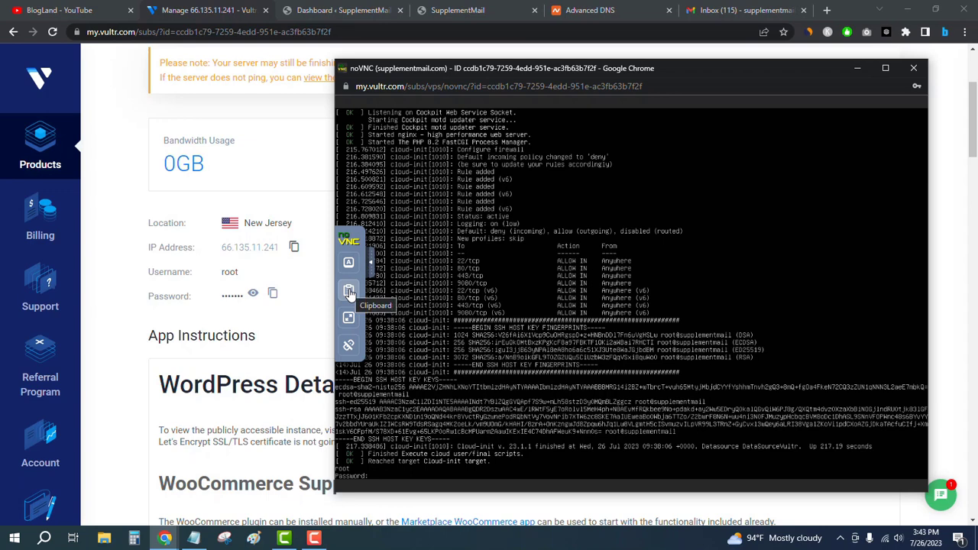
{"action": "left_click", "coordinate": [348, 291]}
{"action": "right_click", "coordinate": [430, 285]}
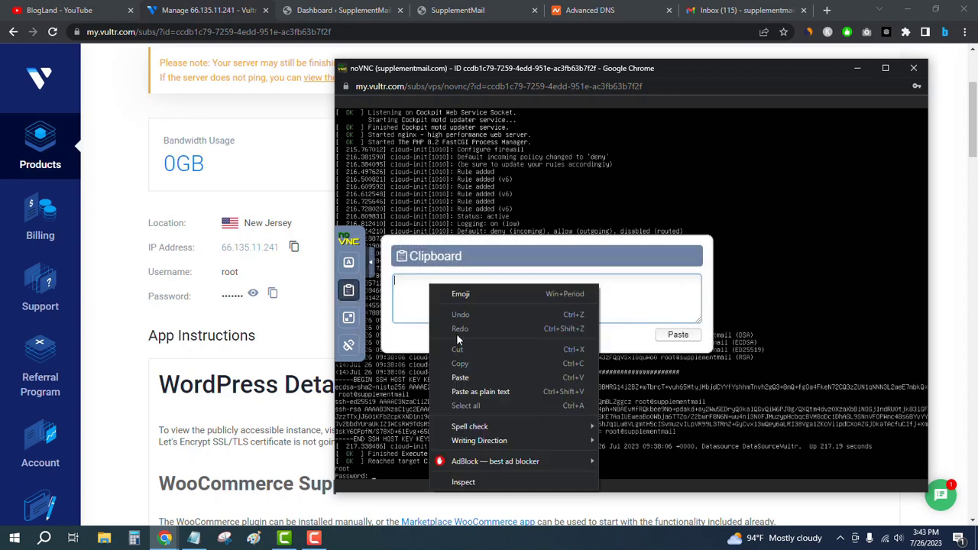
{"action": "left_click", "coordinate": [460, 374]}
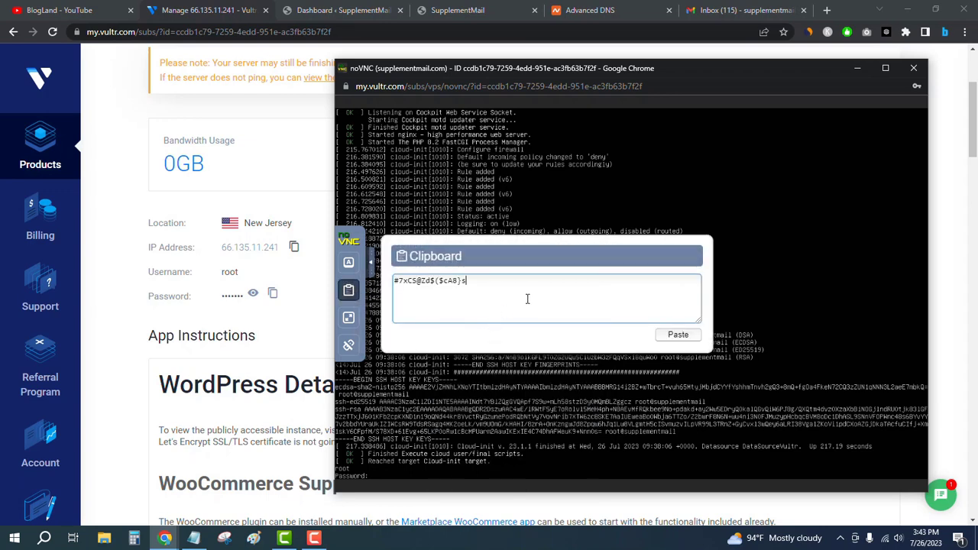
{"action": "left_click", "coordinate": [685, 336]}
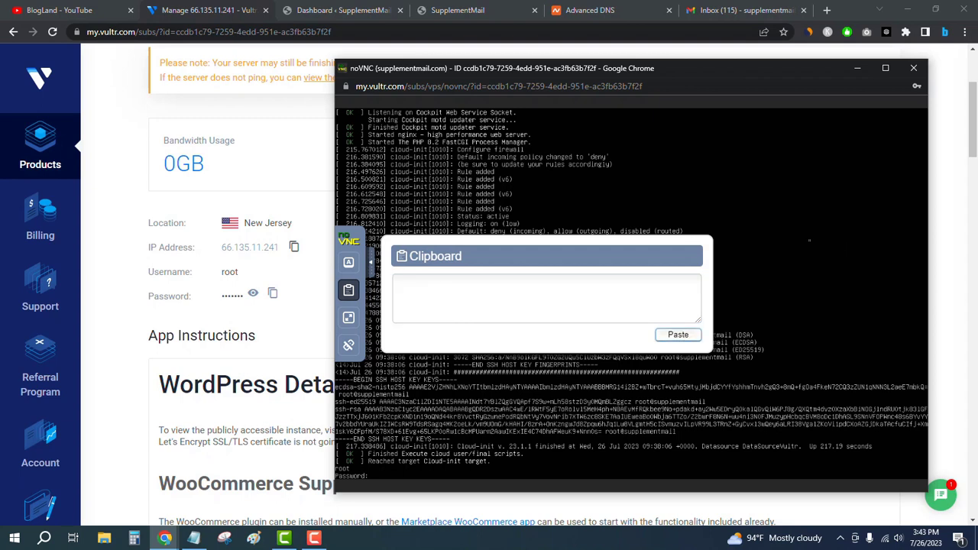
{"action": "left_click", "coordinate": [376, 272]}
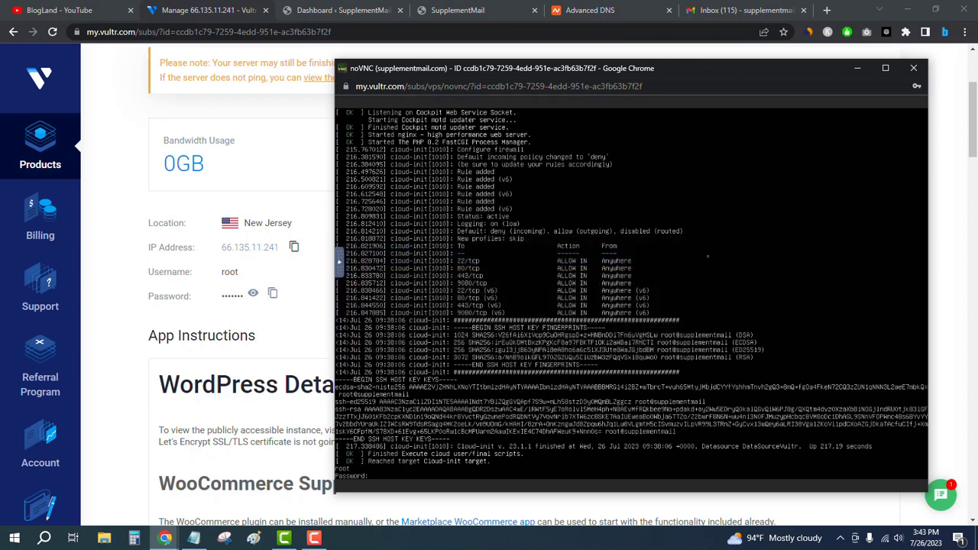
{"action": "key", "text": "Return"}
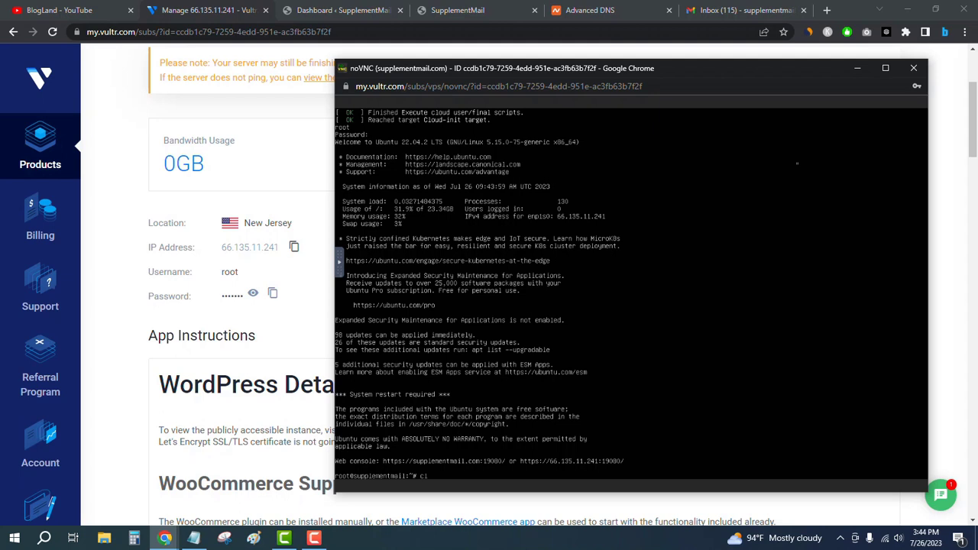
{"action": "type", "text": "ear"}
{"action": "key", "text": "Return"}
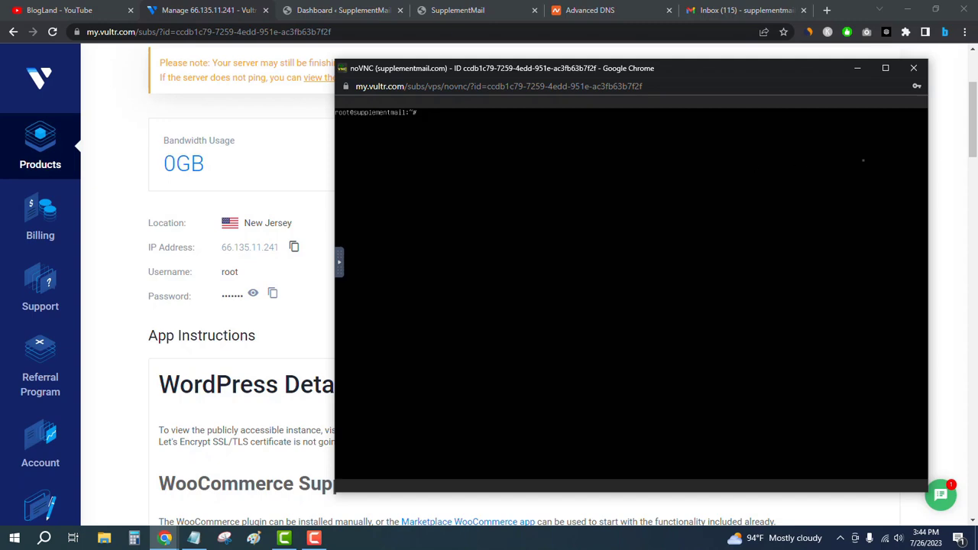
Step: Copy the example certbot command from the server page's Requesting a Certificate section and paste it into a new Notepad document
{"action": "left_click", "coordinate": [961, 136]}
{"action": "scroll", "coordinate": [925, 131], "scroll_direction": "down", "scroll_amount": 6}
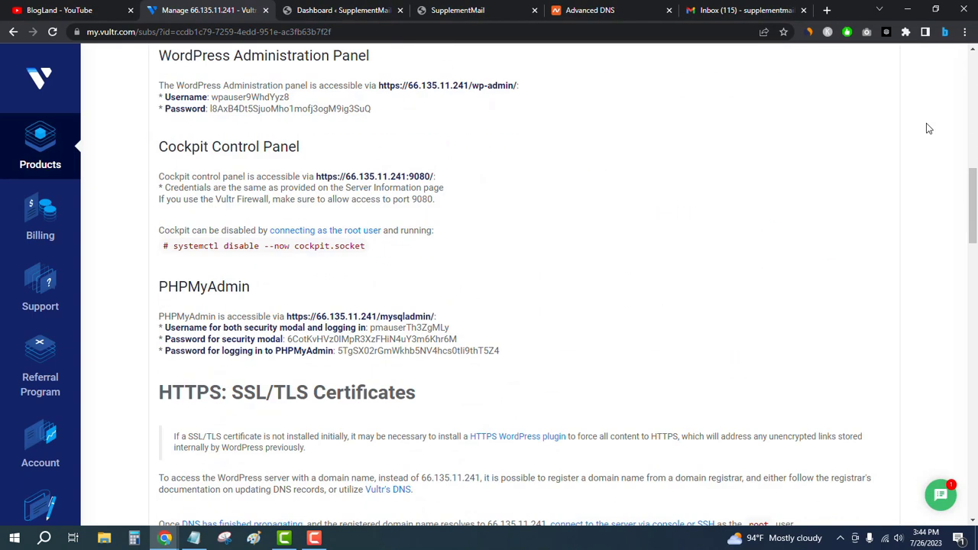
{"action": "scroll", "coordinate": [929, 128], "scroll_direction": "down", "scroll_amount": 4}
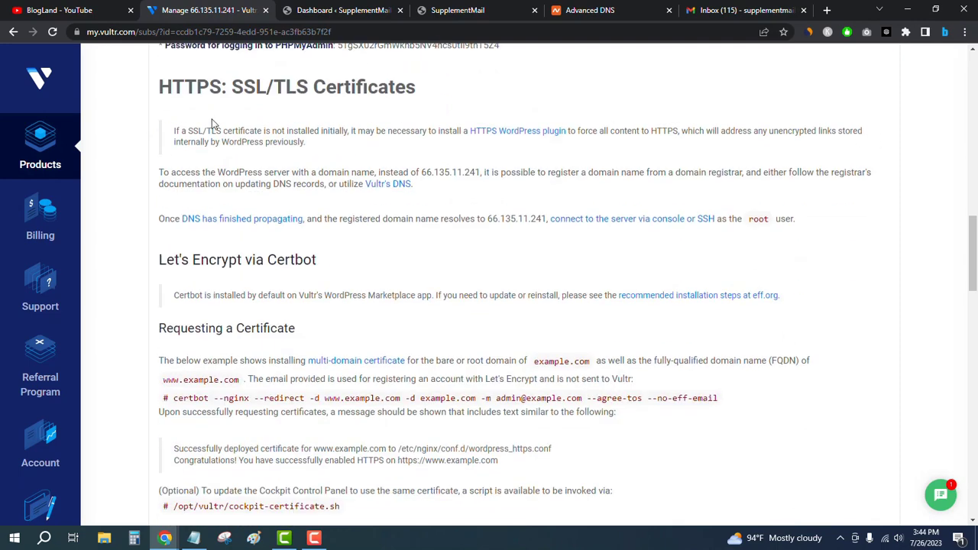
{"action": "scroll", "coordinate": [268, 149], "scroll_direction": "up", "scroll_amount": 1}
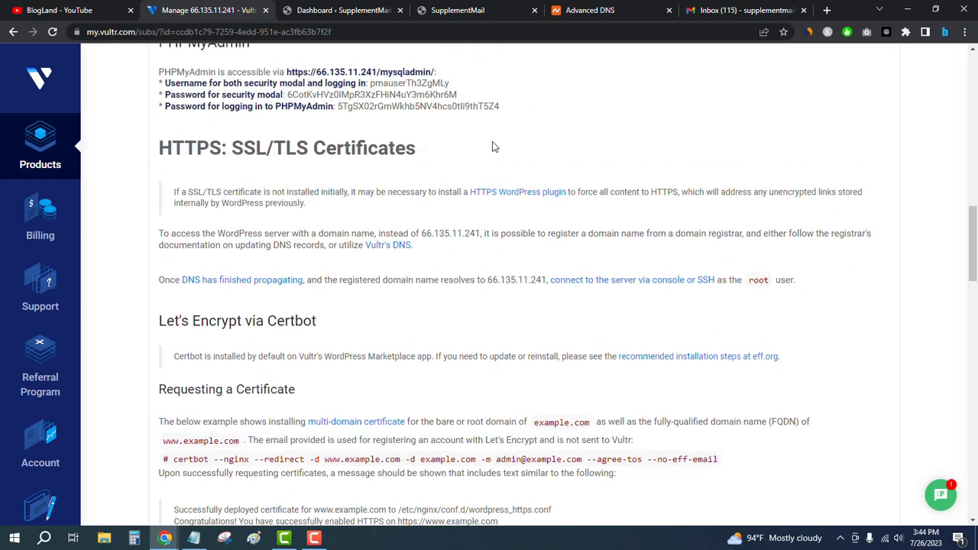
{"action": "scroll", "coordinate": [497, 145], "scroll_direction": "down", "scroll_amount": 2}
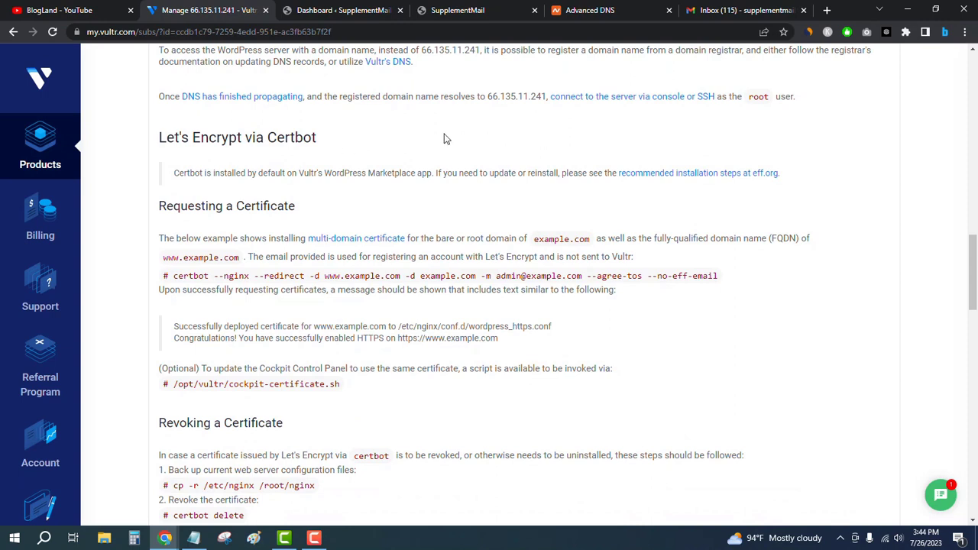
{"action": "scroll", "coordinate": [448, 142], "scroll_direction": "down", "scroll_amount": 1}
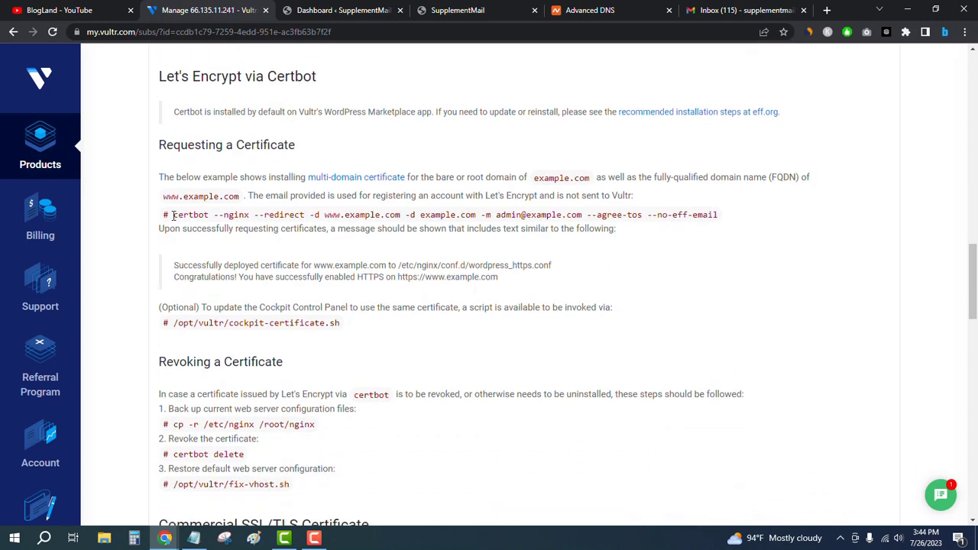
{"action": "left_click_drag", "start_coordinate": [175, 216], "coordinate": [724, 215]}
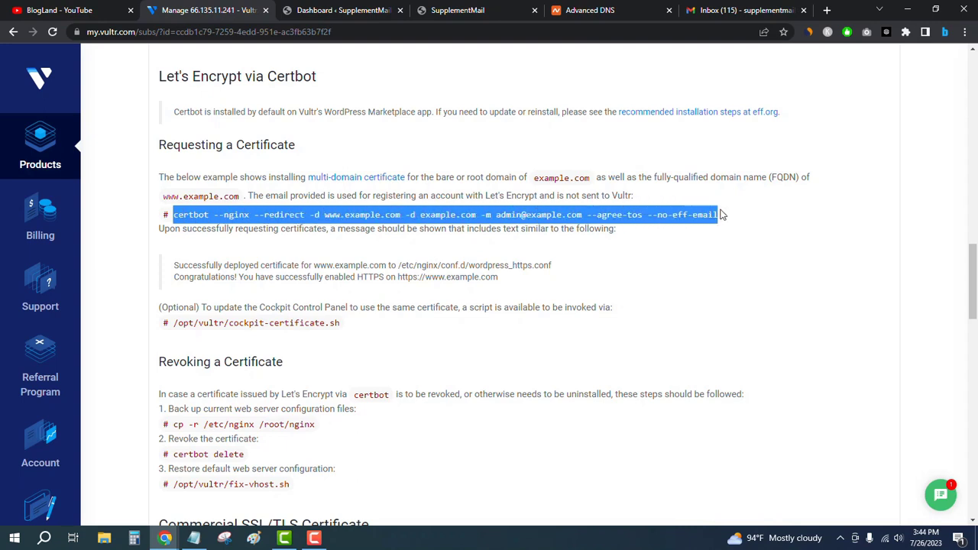
{"action": "right_click", "coordinate": [624, 212]}
{"action": "left_click", "coordinate": [642, 220]}
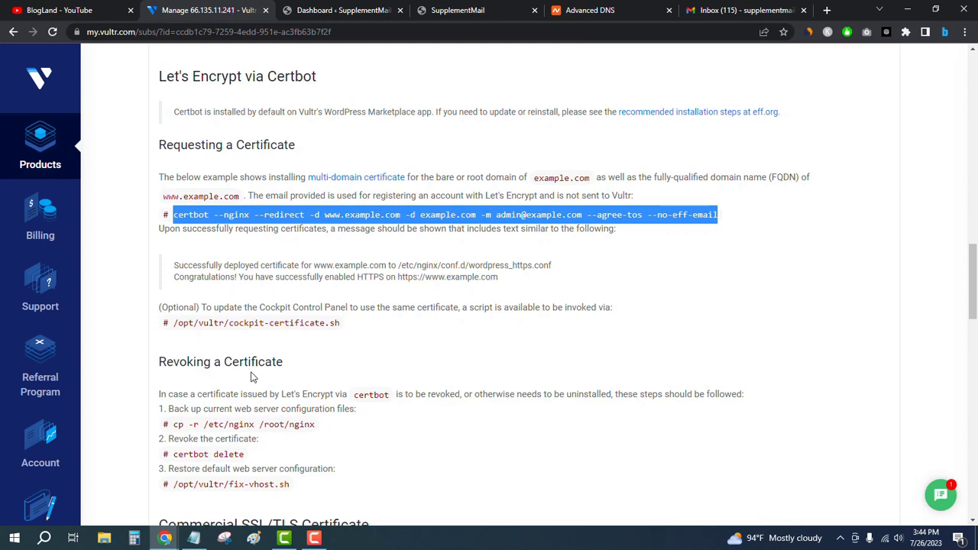
{"action": "middle_click", "coordinate": [193, 538]}
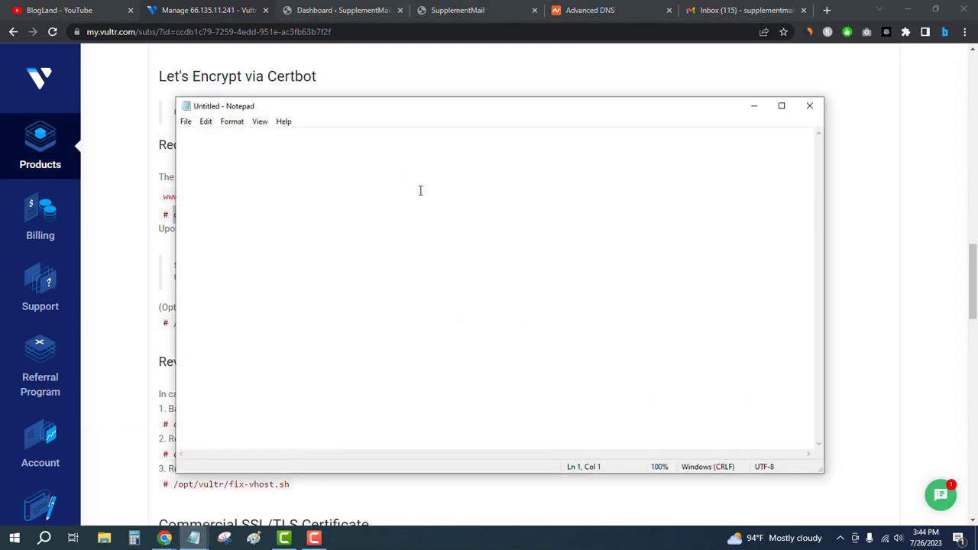
{"action": "key", "text": "ctrl+v"}
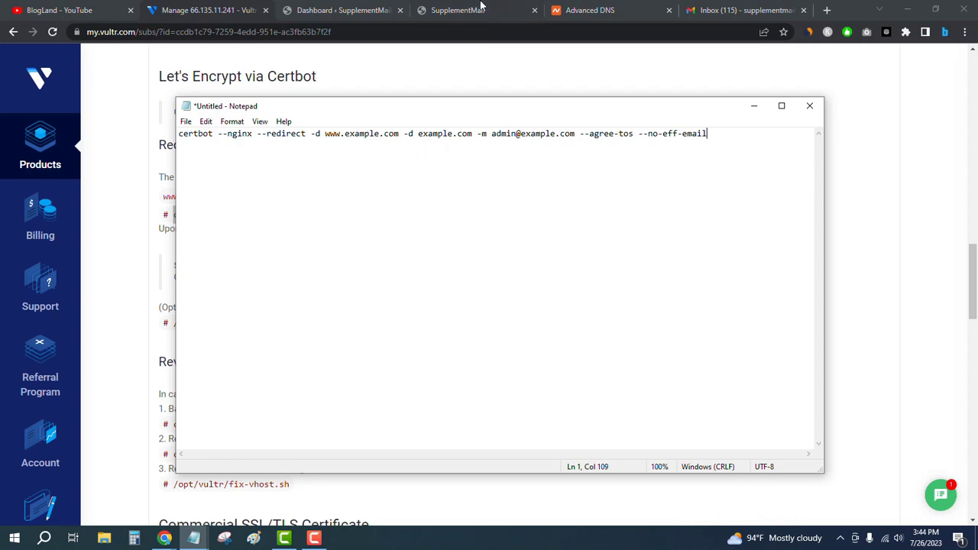
Step: Copy the domain supplementmail.com from the address of the open SupplementMail site
{"action": "left_click", "coordinate": [458, 10]}
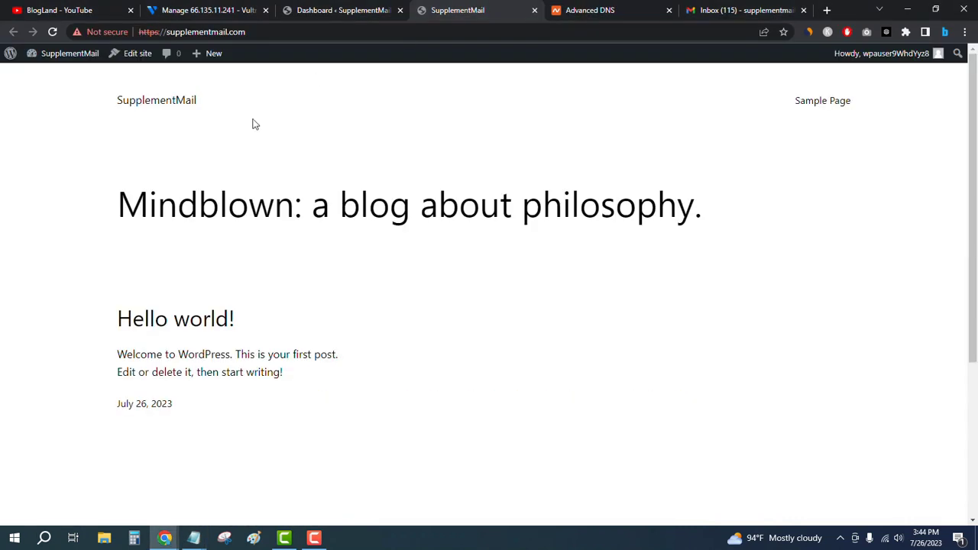
{"action": "left_click", "coordinate": [186, 32]}
{"action": "key", "text": "End"}
{"action": "left_click_drag", "start_coordinate": [246, 32], "coordinate": [165, 32]}
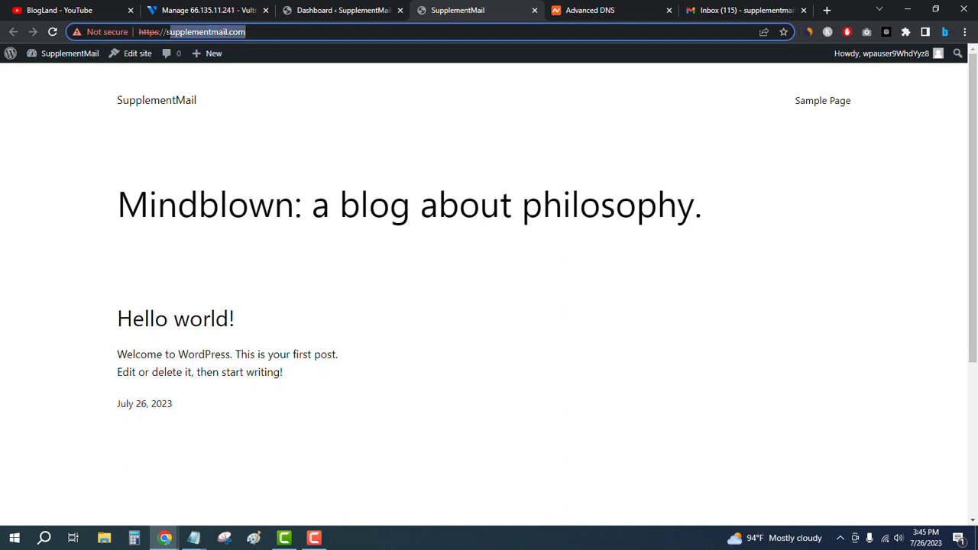
{"action": "right_click", "coordinate": [192, 33]}
{"action": "left_click", "coordinate": [232, 99]}
{"action": "mouse_move", "coordinate": [194, 538]}
{"action": "left_click", "coordinate": [284, 471]}
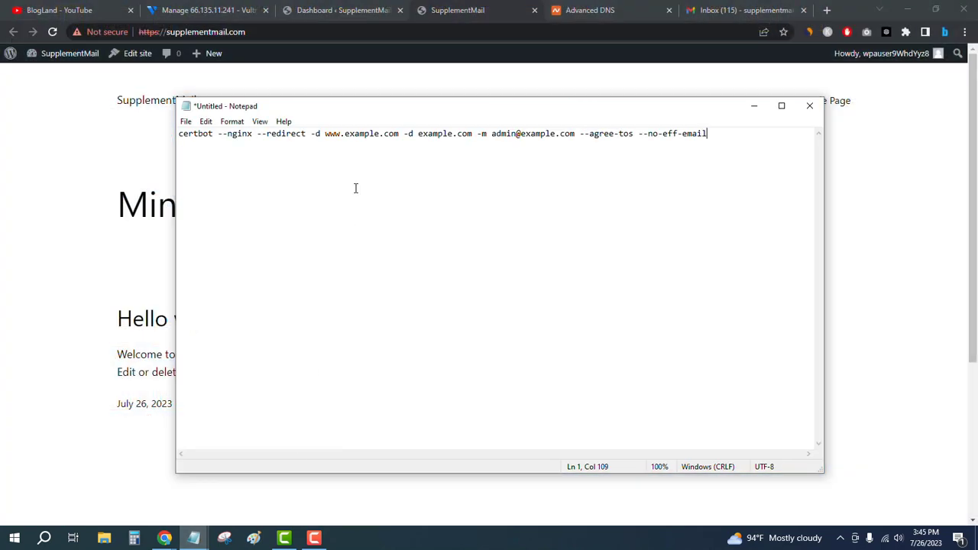
{"action": "left_click_drag", "start_coordinate": [344, 134], "coordinate": [399, 134]}
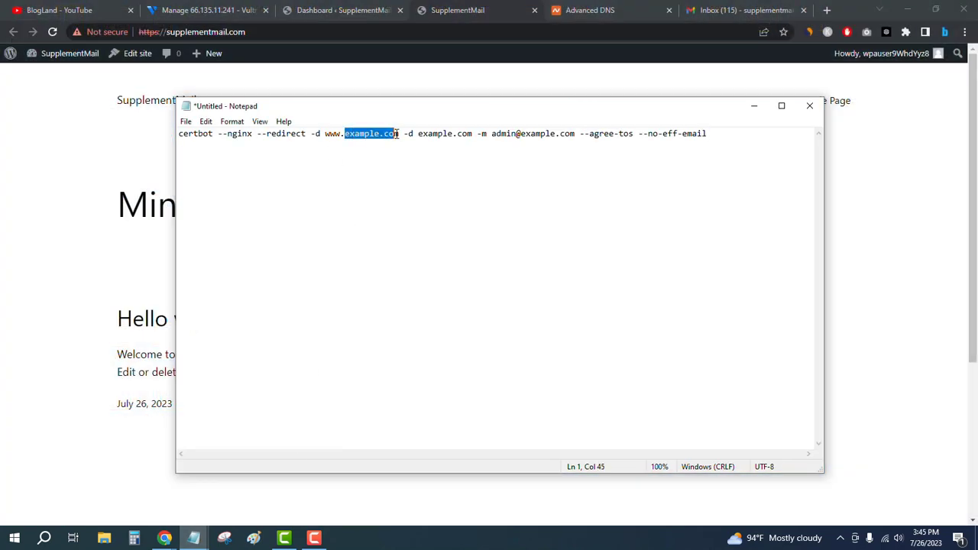
{"action": "key", "text": "ctrl+v"}
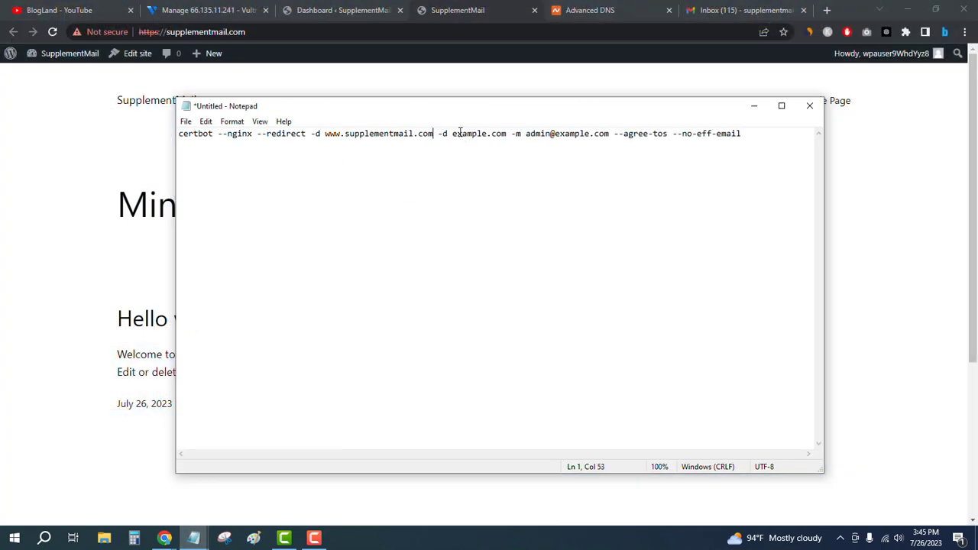
{"action": "left_click_drag", "start_coordinate": [453, 134], "coordinate": [508, 134]}
{"action": "key", "text": "ctrl+v"}
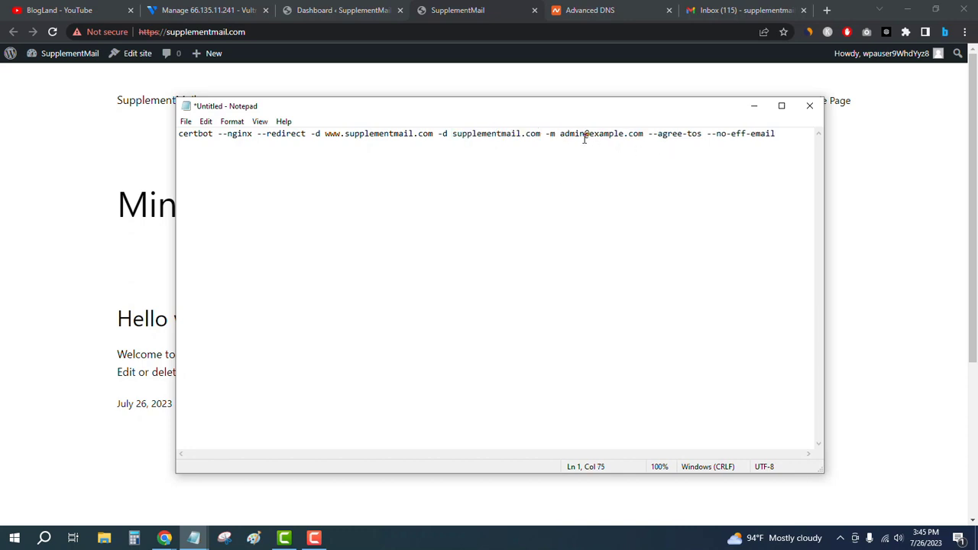
Step: Copy the signed-in account's e-mail address from the Gmail account details
{"action": "left_click", "coordinate": [110, 175]}
{"action": "left_click", "coordinate": [745, 10]}
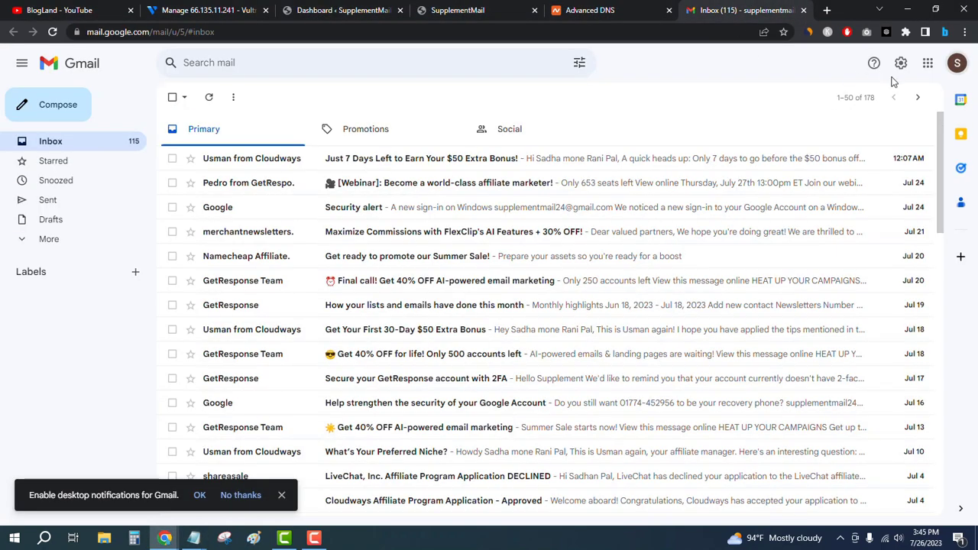
{"action": "left_click", "coordinate": [957, 63]}
{"action": "left_click_drag", "start_coordinate": [800, 123], "coordinate": [905, 122]}
{"action": "right_click", "coordinate": [837, 122]}
{"action": "left_click", "coordinate": [774, 130]}
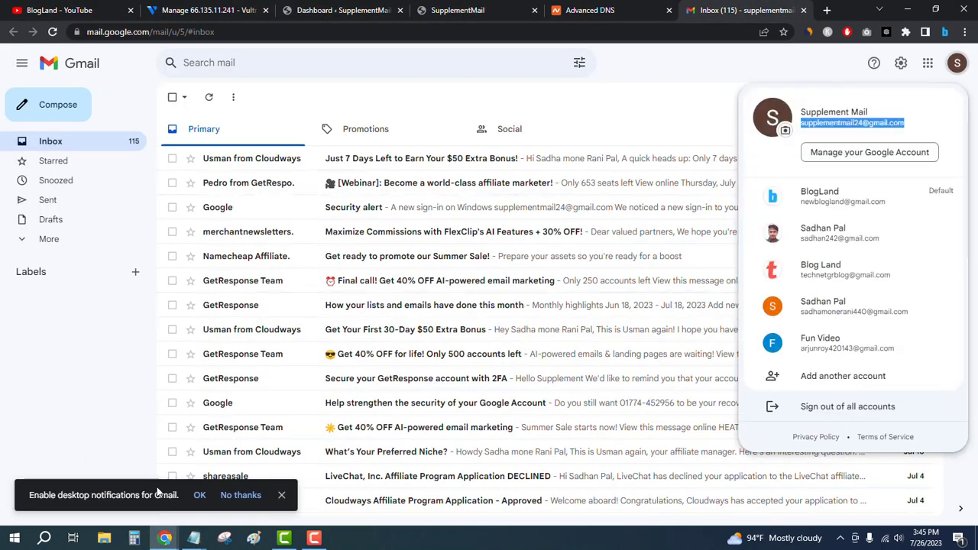
Step: Replace the placeholder e-mail in the Notepad certbot command with the copied address, keeping the command on one line
{"action": "left_click", "coordinate": [194, 539]}
{"action": "left_click", "coordinate": [230, 482]}
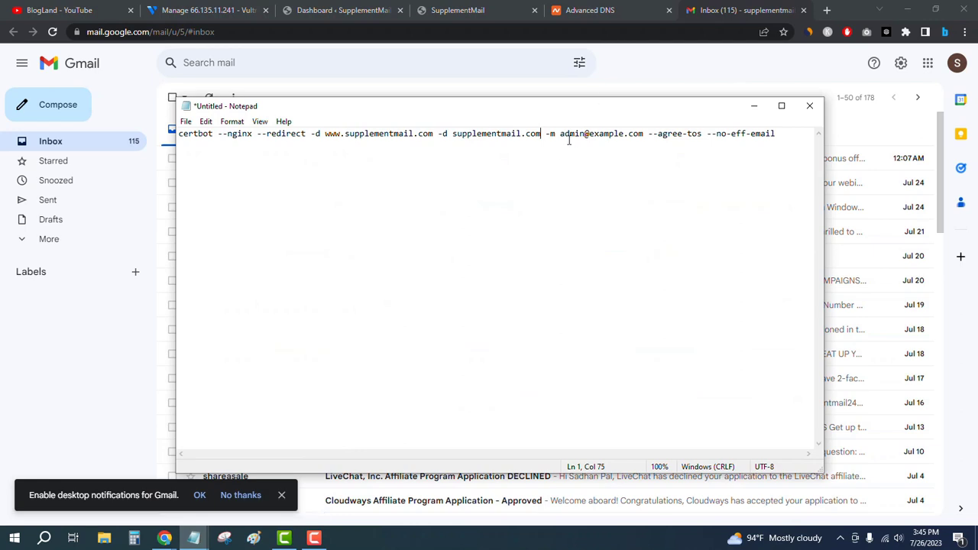
{"action": "left_click_drag", "start_coordinate": [559, 134], "coordinate": [647, 134]}
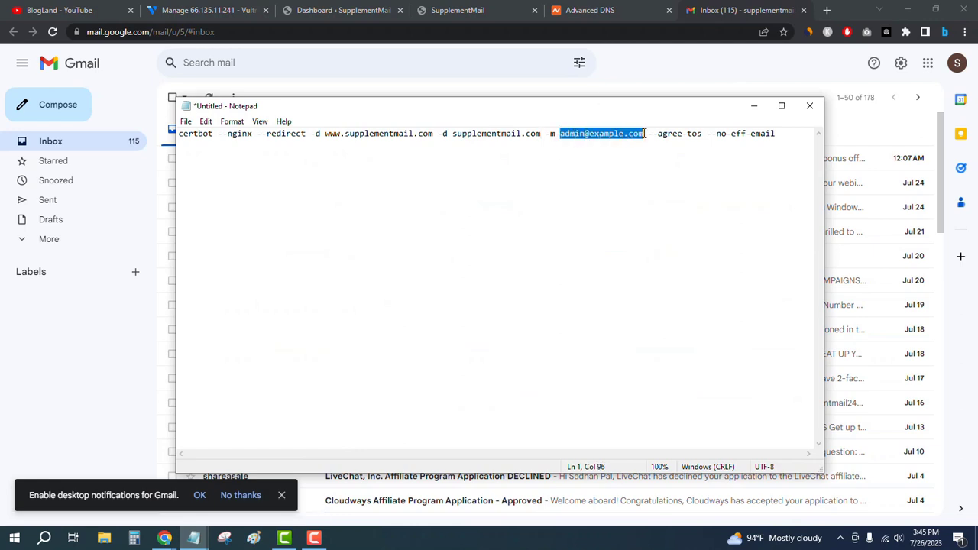
{"action": "key", "text": "ctrl+v"}
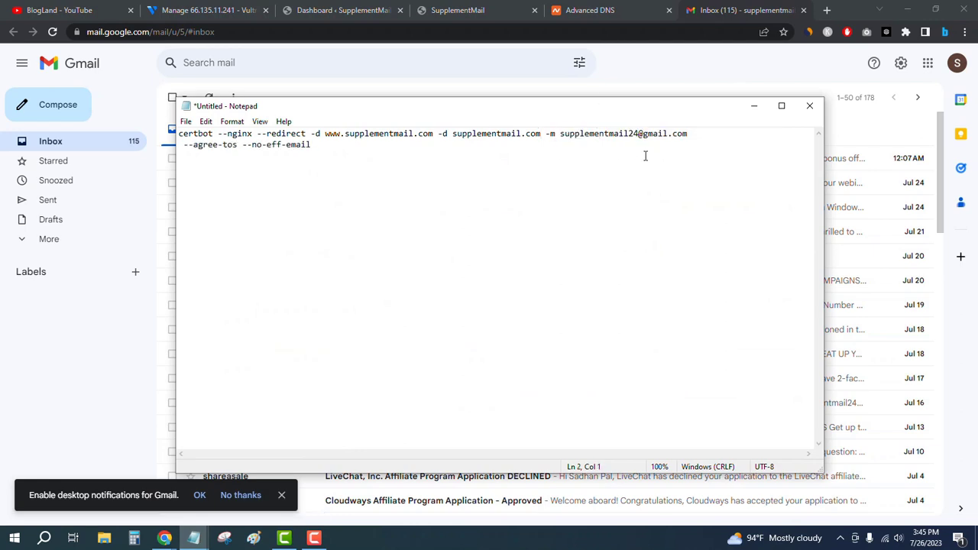
{"action": "key", "text": "BackSpace"}
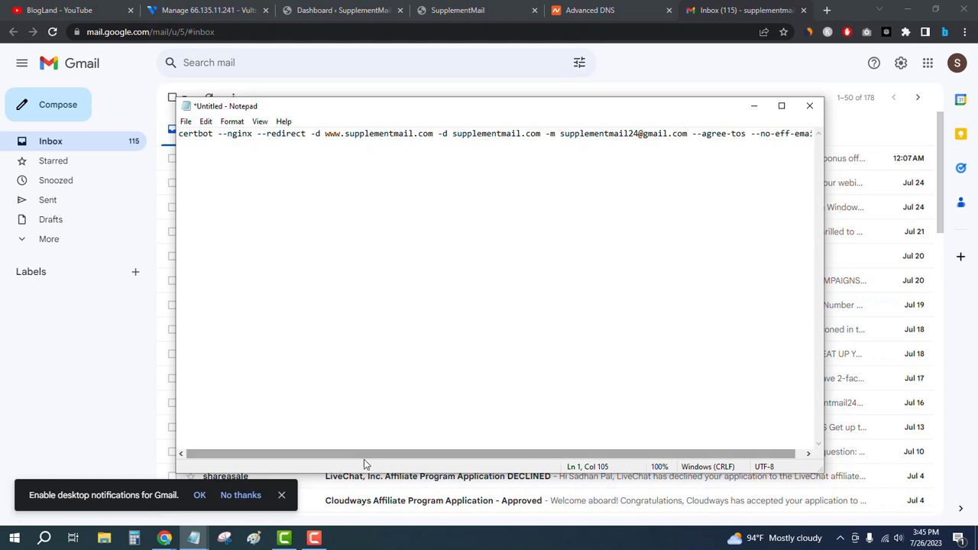
Step: Copy the entire edited certbot command from Notepad
{"action": "left_click_drag", "start_coordinate": [364, 460], "coordinate": [680, 463]}
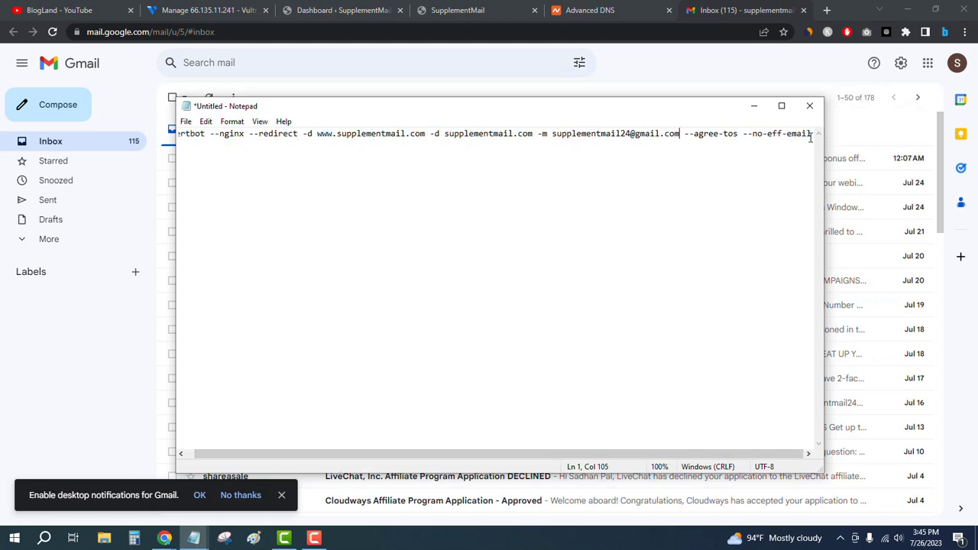
{"action": "left_click_drag", "start_coordinate": [811, 134], "coordinate": [171, 129]}
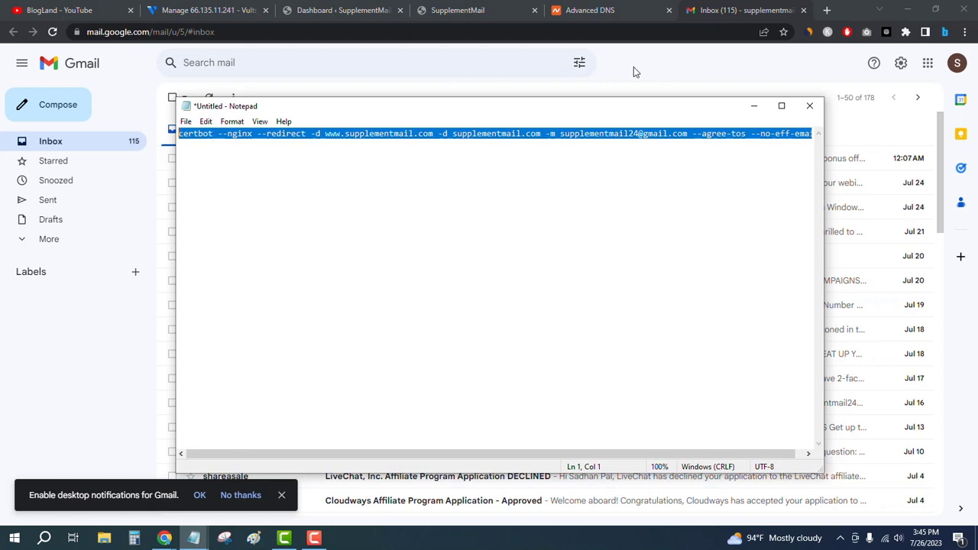
{"action": "right_click", "coordinate": [442, 132]}
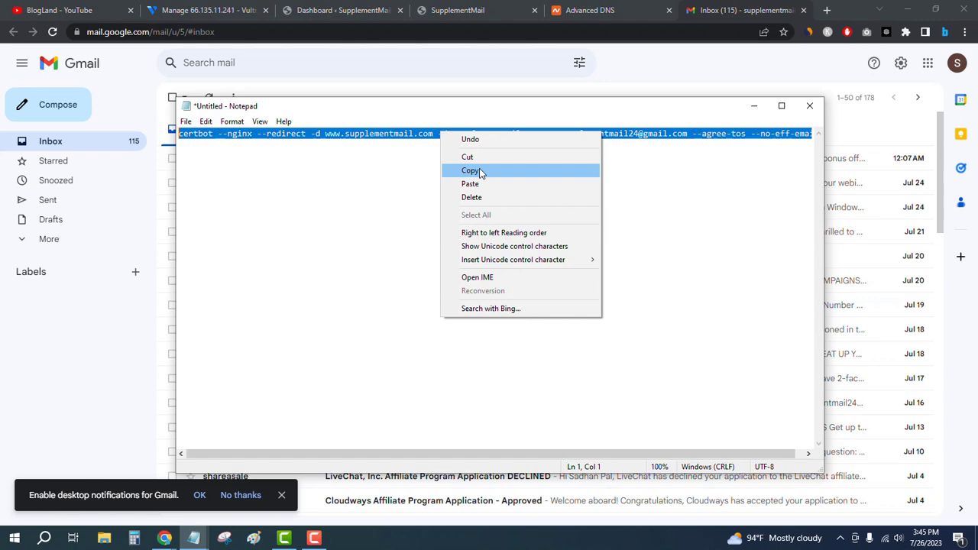
{"action": "left_click", "coordinate": [480, 171]}
Step: Paste the copied certbot command into the Vultr server console through its clipboard and run it to request the SSL certificate
{"action": "left_click", "coordinate": [143, 88]}
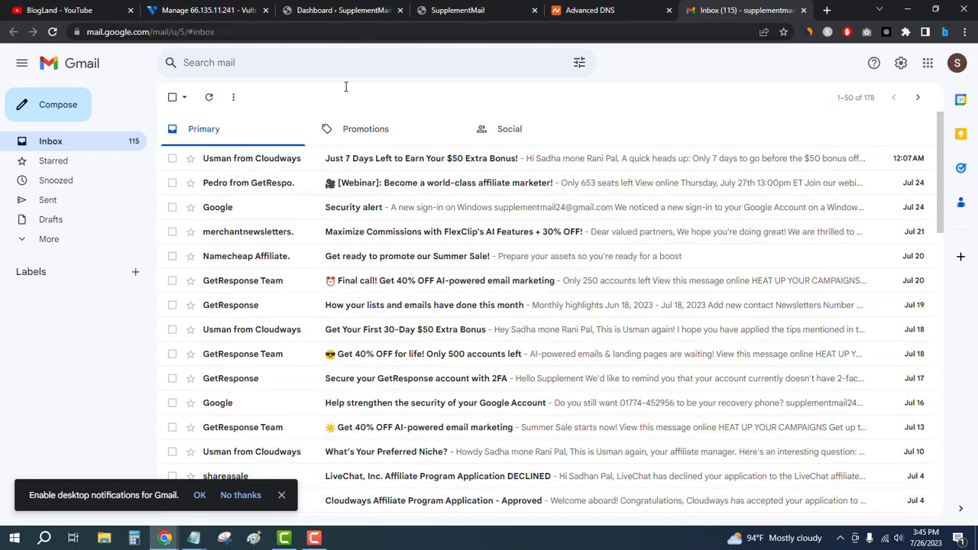
{"action": "left_click", "coordinate": [165, 10]}
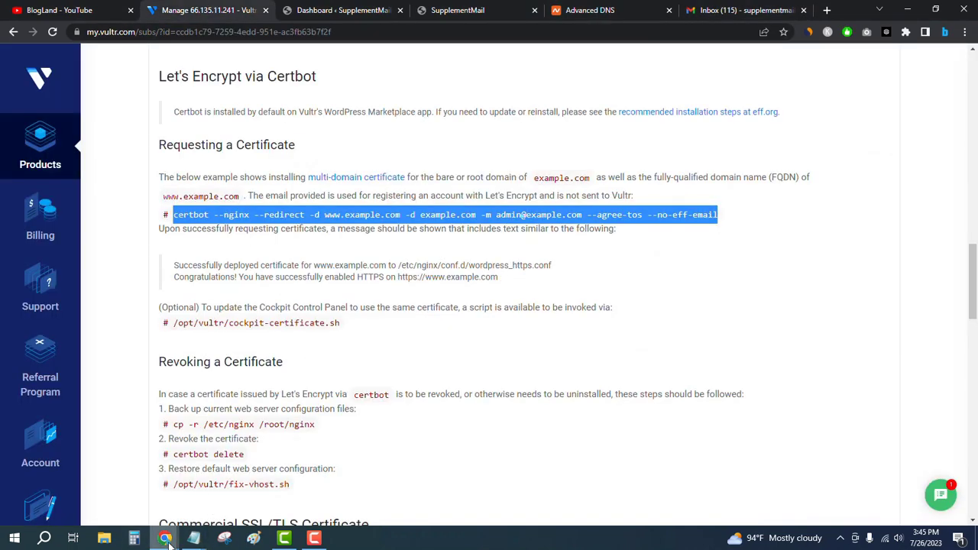
{"action": "mouse_move", "coordinate": [170, 541]}
{"action": "left_click", "coordinate": [243, 492]}
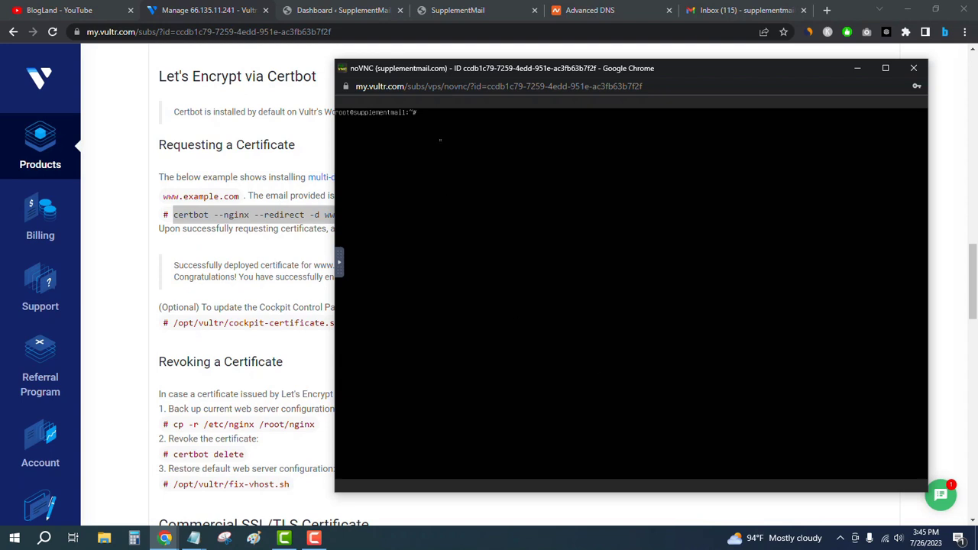
{"action": "left_click", "coordinate": [340, 260]}
{"action": "left_click", "coordinate": [352, 291]}
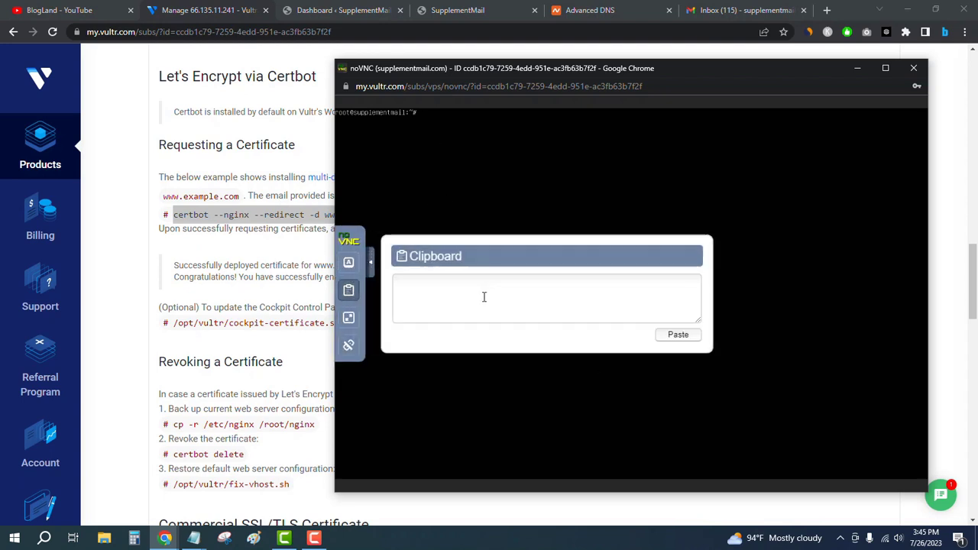
{"action": "right_click", "coordinate": [449, 284]}
{"action": "left_click", "coordinate": [485, 377]}
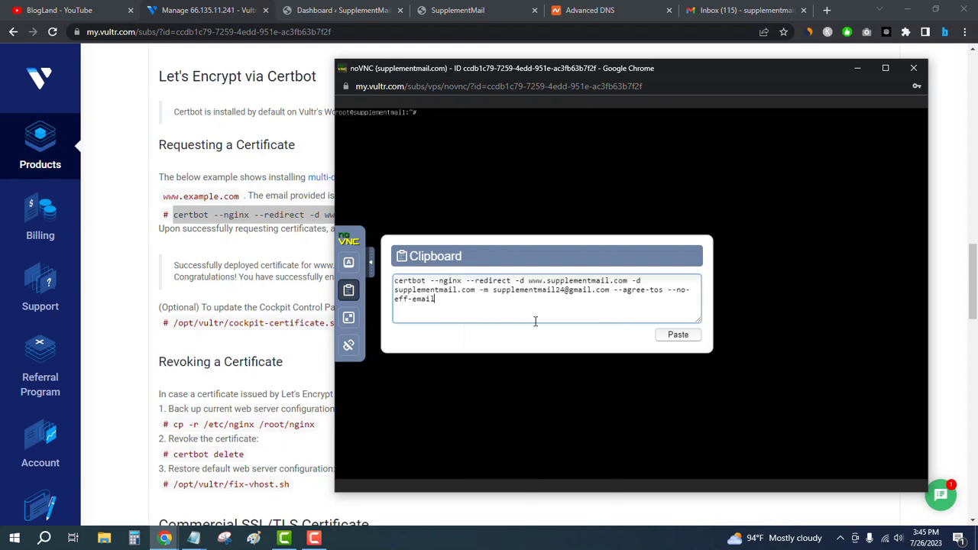
{"action": "left_click", "coordinate": [692, 339]}
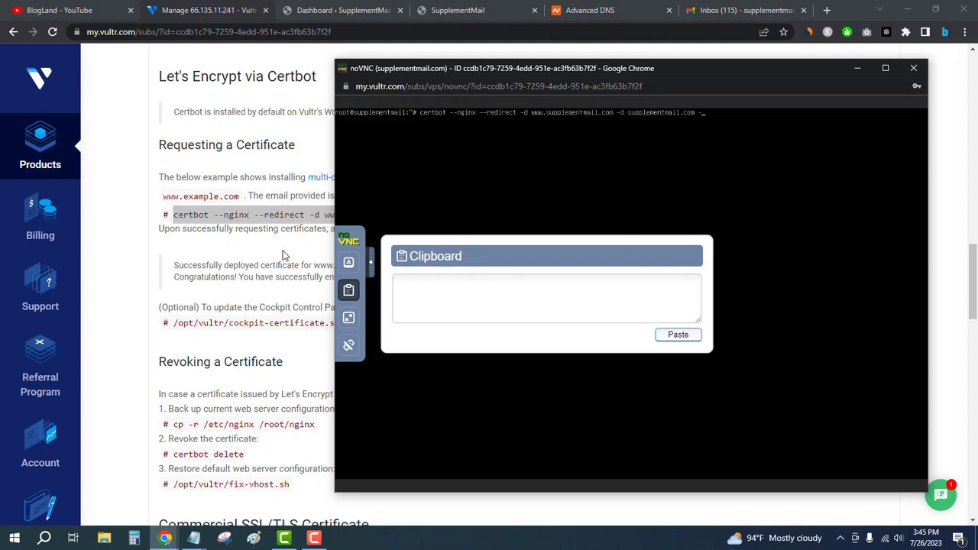
{"action": "left_click", "coordinate": [371, 265]}
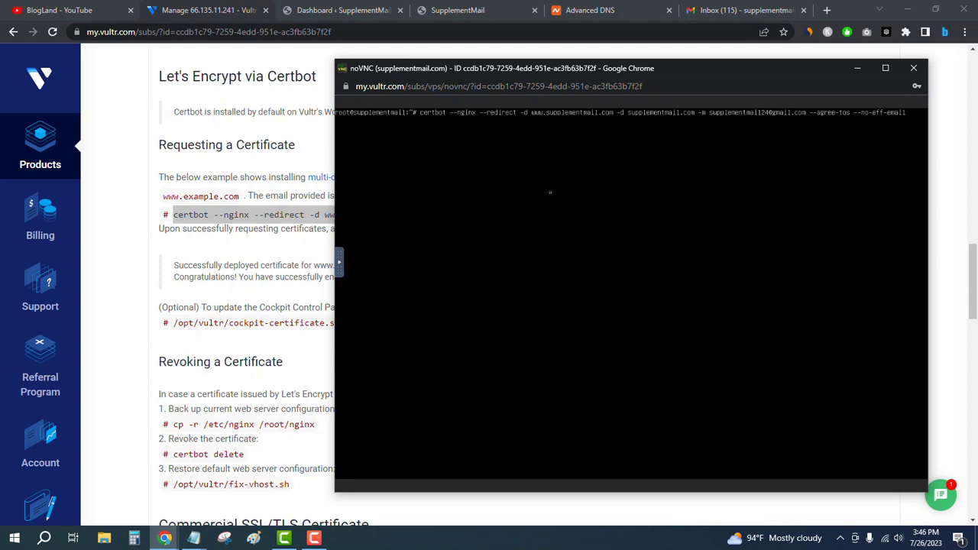
{"action": "key", "text": "Return"}
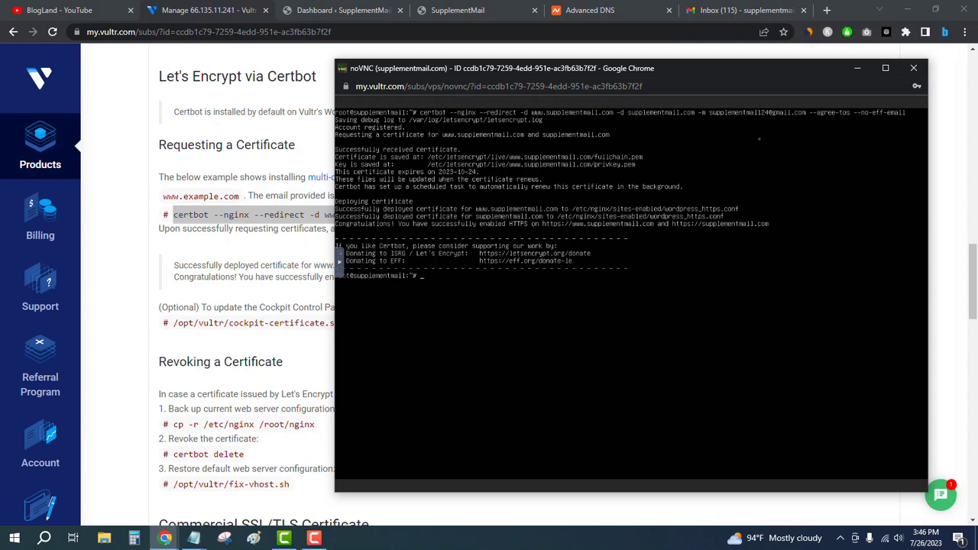
Step: Minimize the server console and reload the SupplementMail home page to check whether its connection is secure
{"action": "left_click", "coordinate": [859, 69]}
{"action": "left_click", "coordinate": [856, 179]}
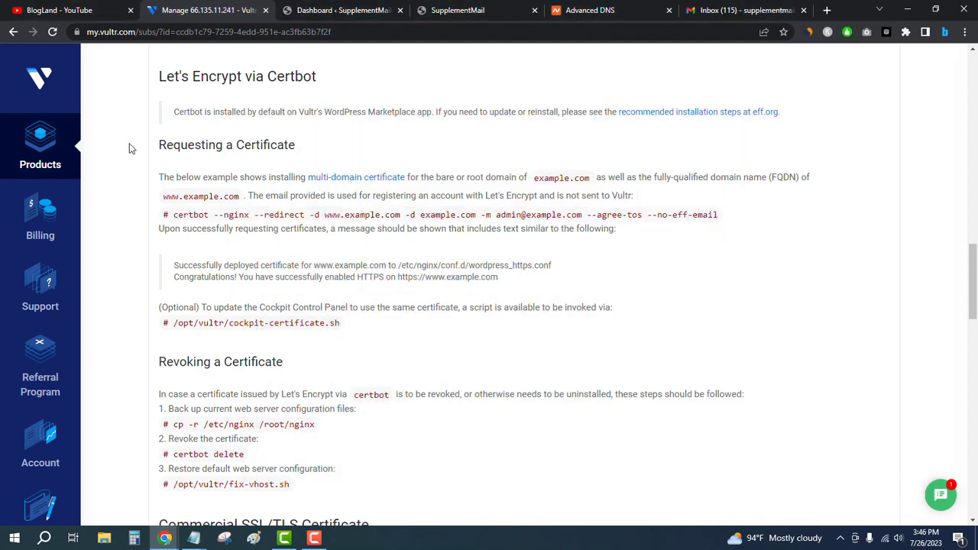
{"action": "left_click", "coordinate": [346, 9]}
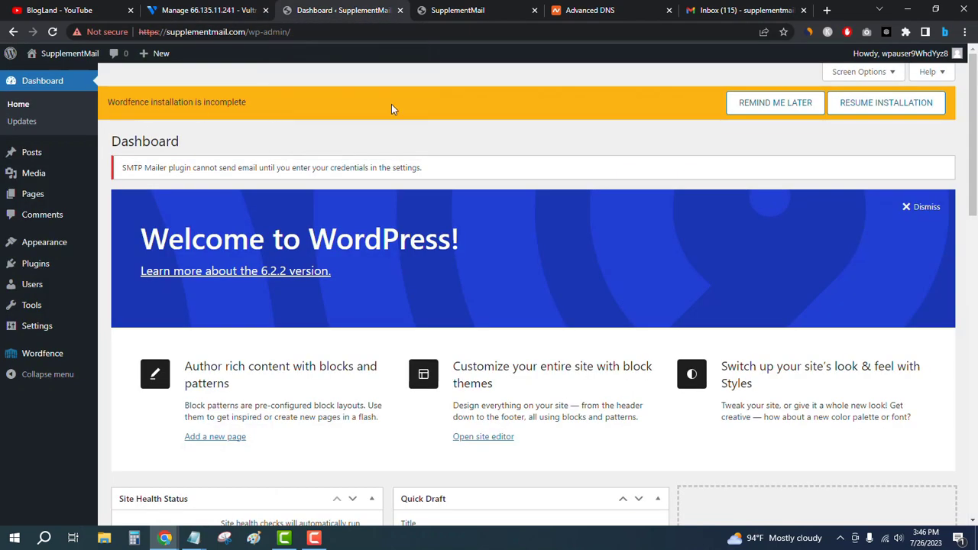
{"action": "left_click", "coordinate": [472, 10]}
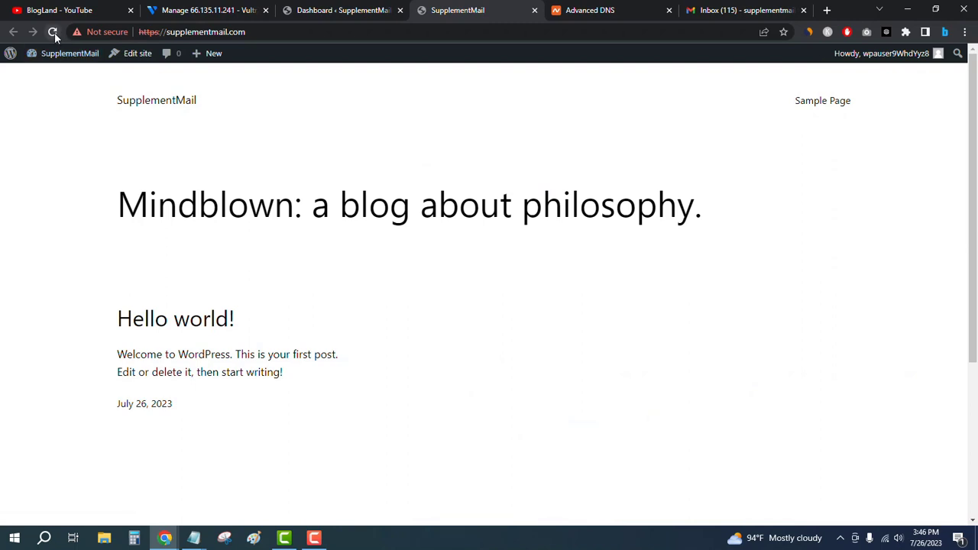
{"action": "left_click", "coordinate": [53, 32]}
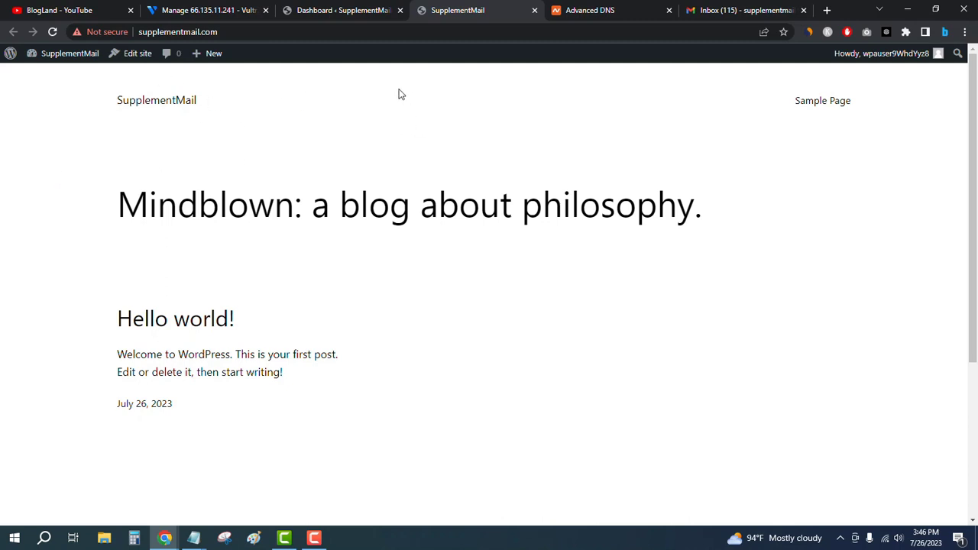
{"action": "left_click", "coordinate": [321, 8]}
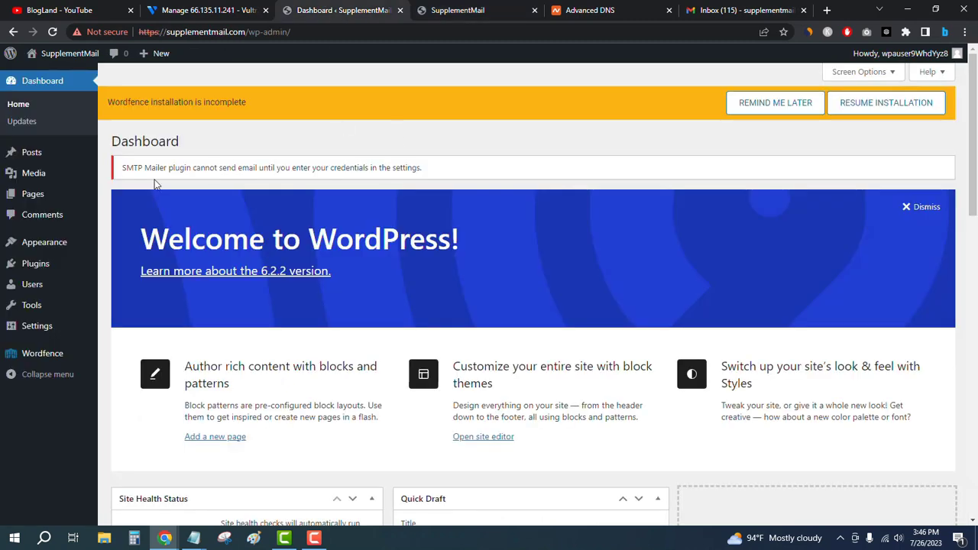
{"action": "mouse_move", "coordinate": [52, 336]}
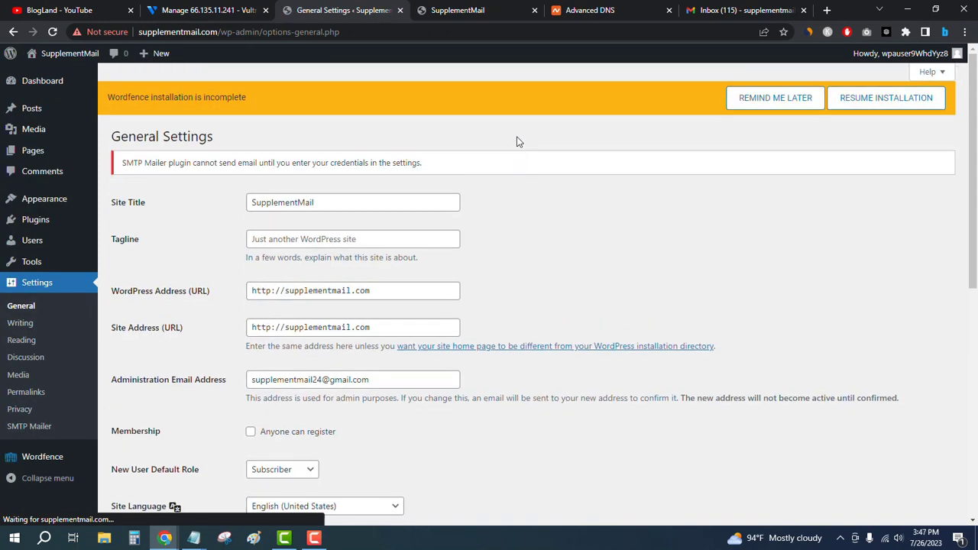
{"action": "left_click", "coordinate": [271, 290]}
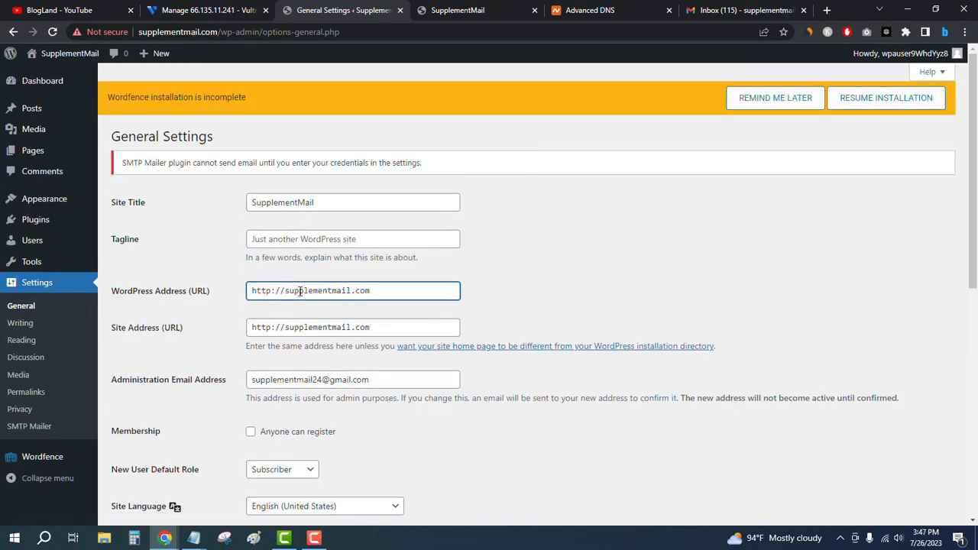
{"action": "type", "text": "s"}
{"action": "left_click", "coordinate": [688, 245]}
{"action": "left_click", "coordinate": [274, 326]}
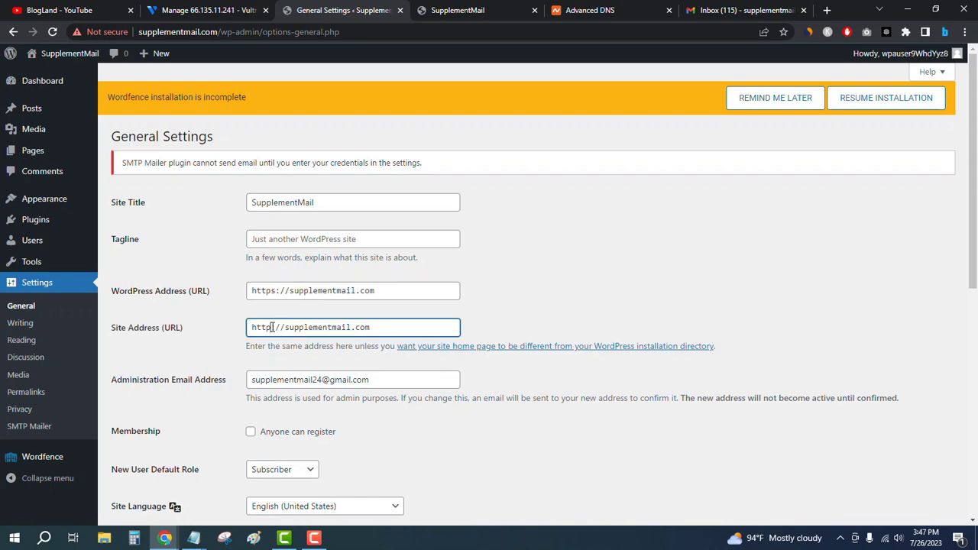
{"action": "type", "text": "s"}
{"action": "left_click", "coordinate": [714, 195]}
{"action": "scroll", "coordinate": [743, 170], "scroll_direction": "down", "scroll_amount": 1}
{"action": "scroll", "coordinate": [872, 184], "scroll_direction": "down", "scroll_amount": 5}
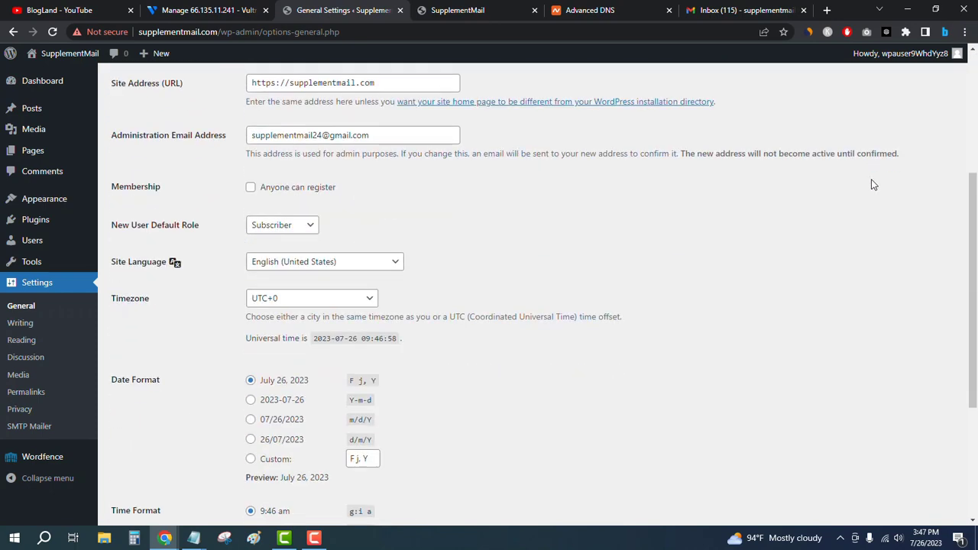
{"action": "left_click", "coordinate": [148, 471]}
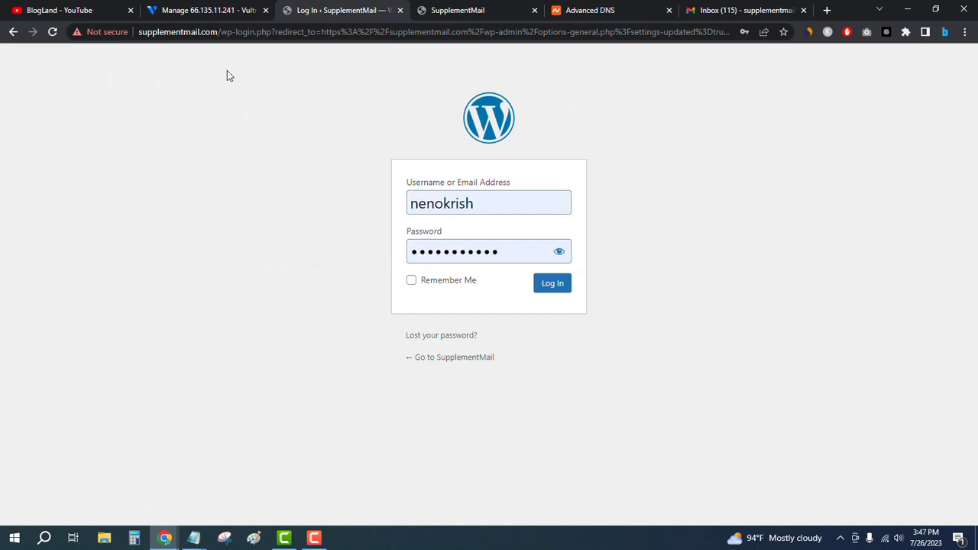
Step: Copy the WordPress Administration Panel username from the app instructions on the Vultr server page
{"action": "left_click", "coordinate": [203, 10]}
{"action": "scroll", "coordinate": [474, 194], "scroll_direction": "up", "scroll_amount": 8}
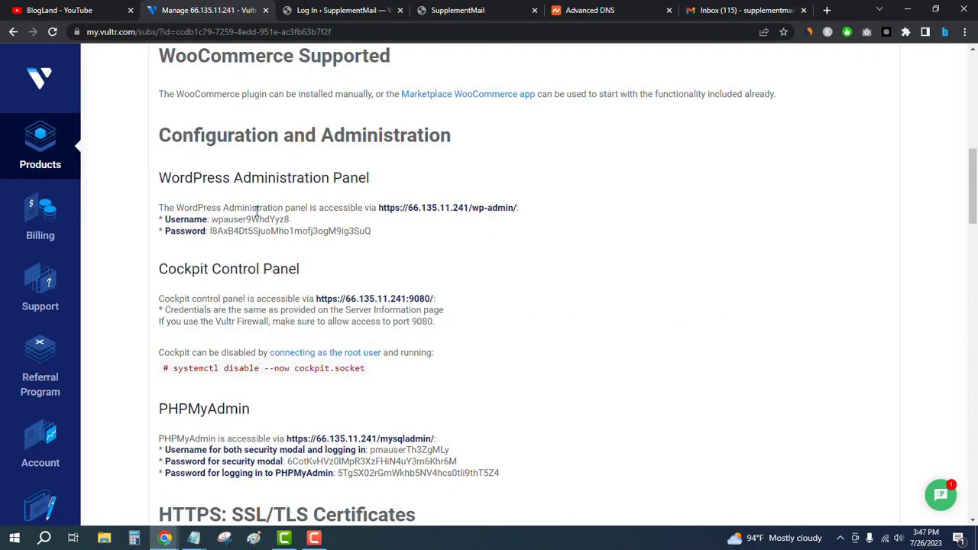
{"action": "double_click", "coordinate": [256, 211]}
{"action": "double_click", "coordinate": [256, 219]}
{"action": "right_click", "coordinate": [256, 219]}
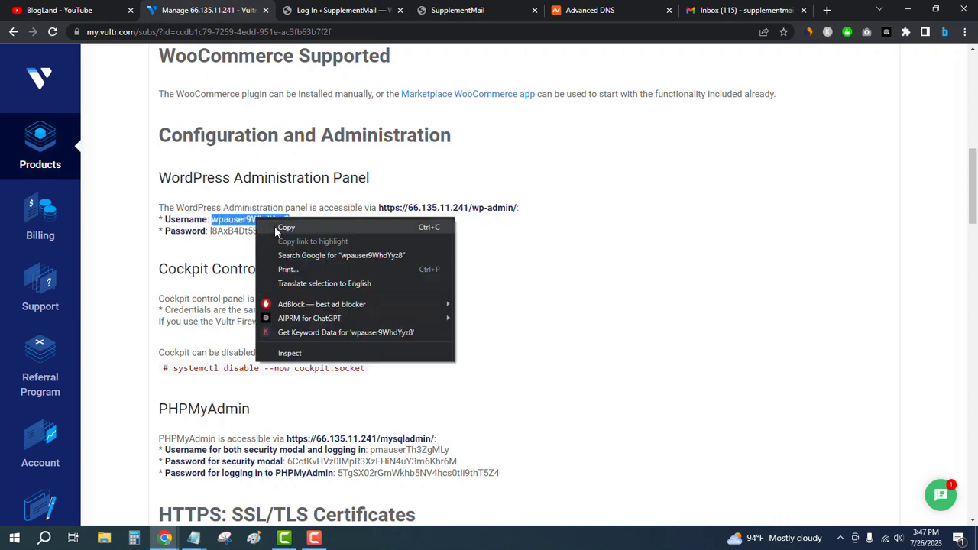
{"action": "left_click", "coordinate": [274, 227]}
Step: Replace the prefilled username on the WordPress login page with the copied administrator username
{"action": "left_click", "coordinate": [458, 10]}
{"action": "left_click", "coordinate": [344, 10]}
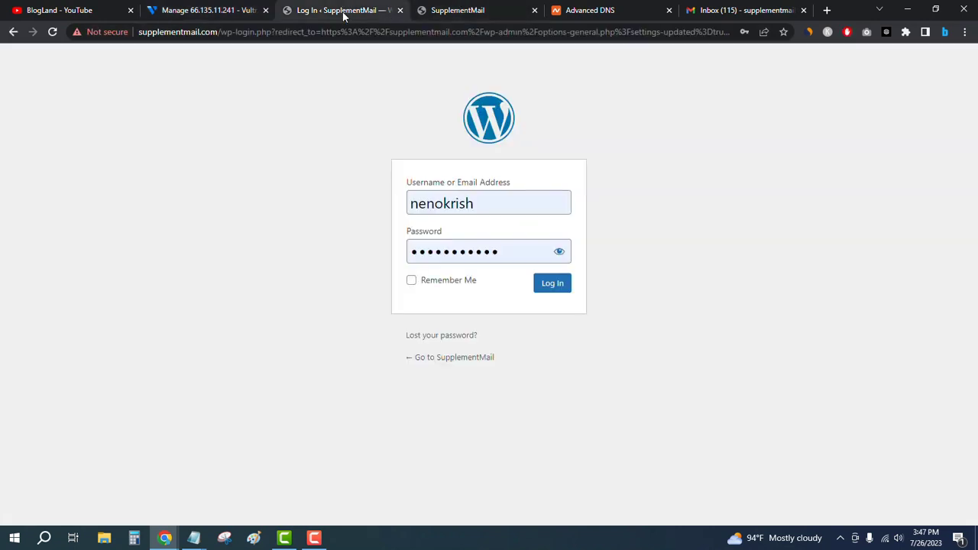
{"action": "double_click", "coordinate": [498, 203]}
{"action": "key", "text": "BackSpace"}
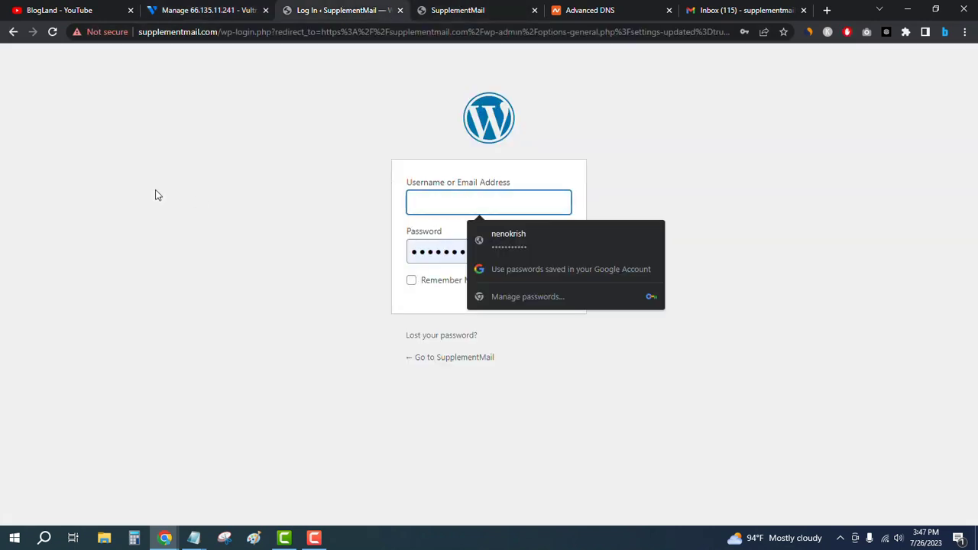
{"action": "key", "text": "ctrl+v"}
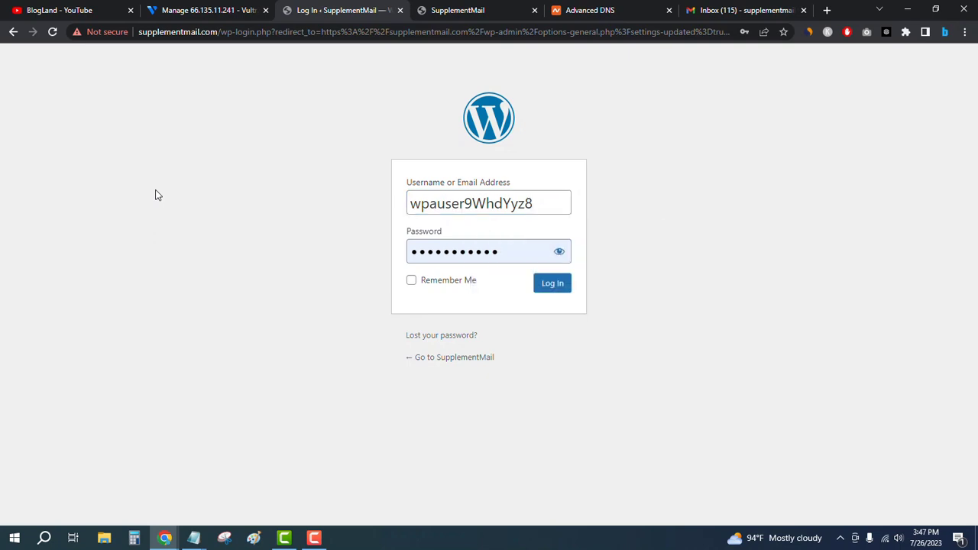
Step: Copy the WordPress Administration Panel password from the app instructions on the Vultr server page
{"action": "left_click", "coordinate": [192, 5]}
{"action": "double_click", "coordinate": [256, 231]}
{"action": "right_click", "coordinate": [256, 230]}
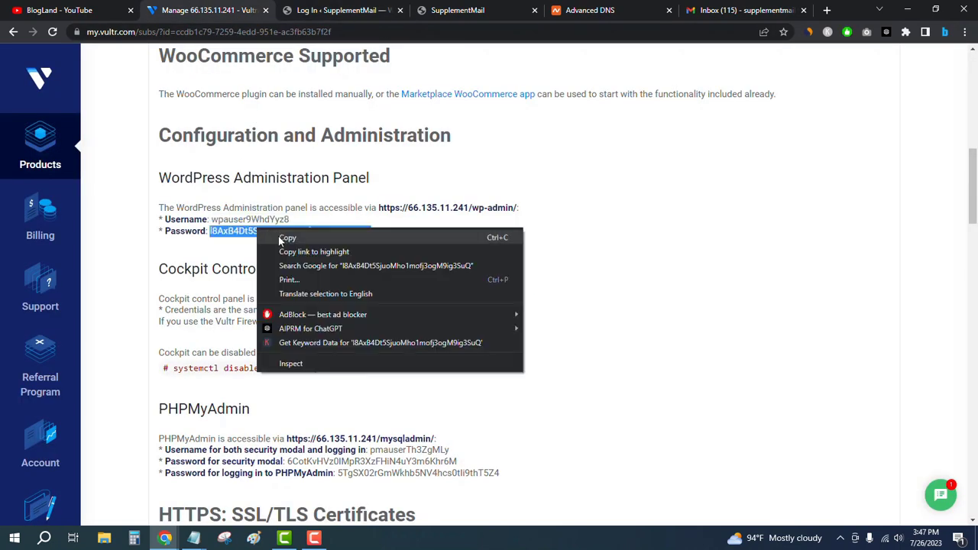
{"action": "left_click", "coordinate": [287, 239]}
Step: Replace the prefilled password on the WordPress login page with the copied administrator password and log in
{"action": "left_click", "coordinate": [376, 6]}
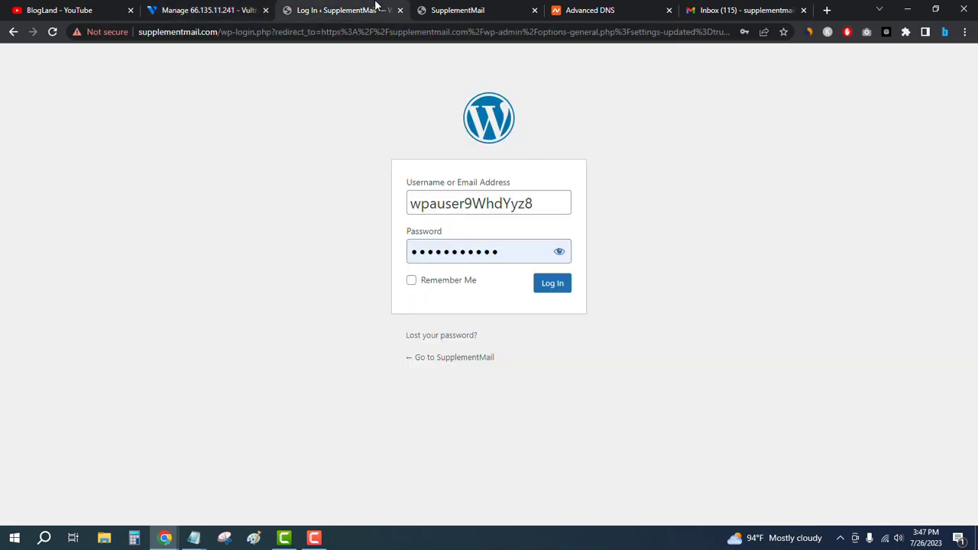
{"action": "double_click", "coordinate": [509, 249]}
{"action": "key", "text": "BackSpace"}
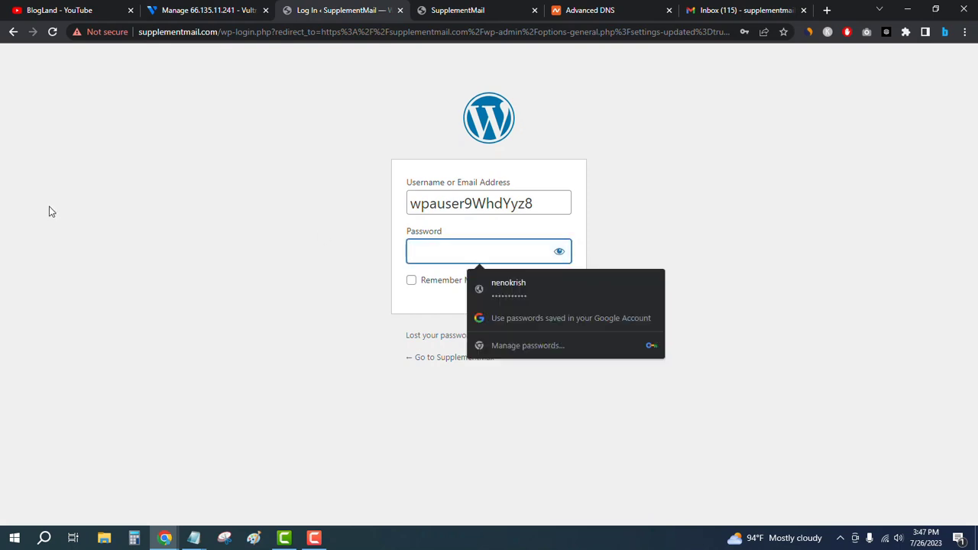
{"action": "key", "text": "ctrl+v"}
{"action": "left_click", "coordinate": [557, 285]}
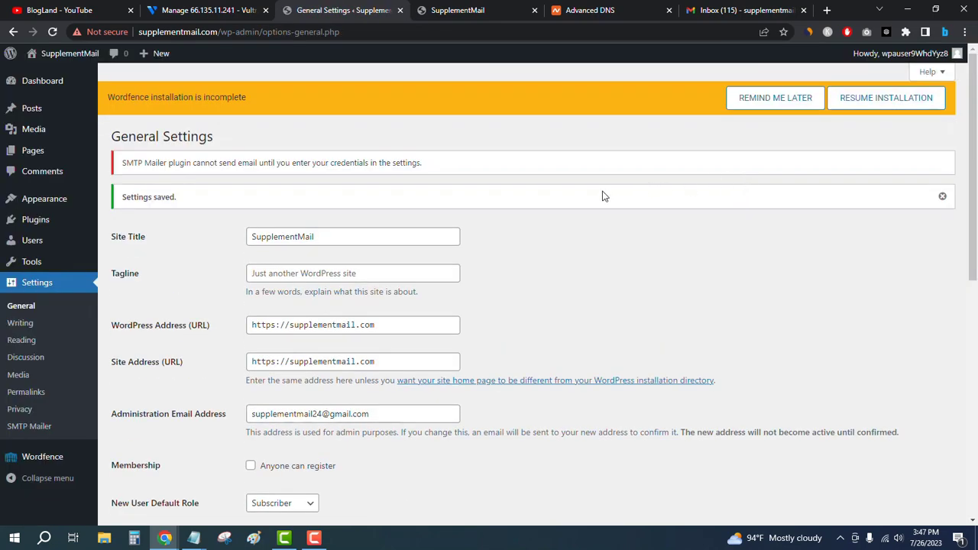
Step: Open the live site from WordPress in a new tab and examine its connection security and home page
{"action": "mouse_move", "coordinate": [46, 74]}
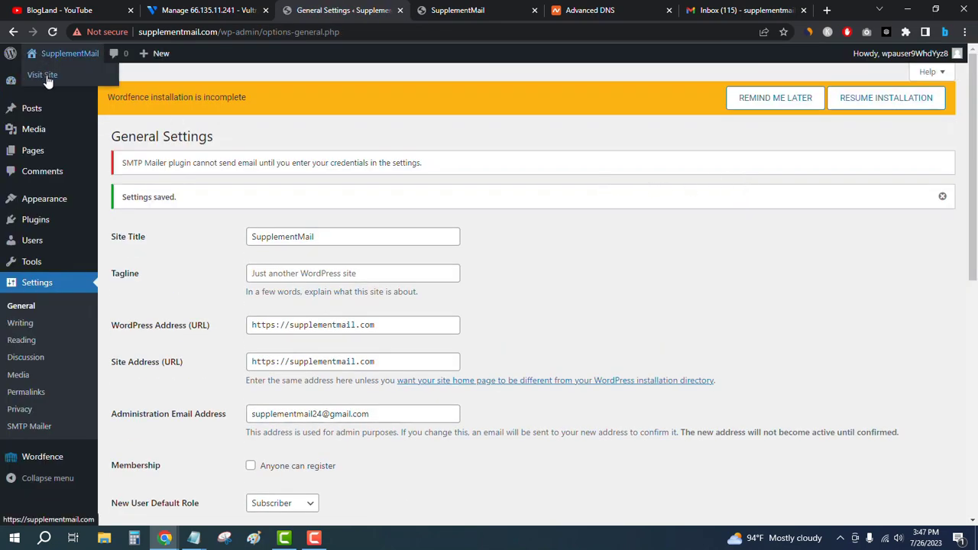
{"action": "right_click", "coordinate": [46, 80]}
{"action": "left_click", "coordinate": [92, 84]}
{"action": "left_click", "coordinate": [407, 7]}
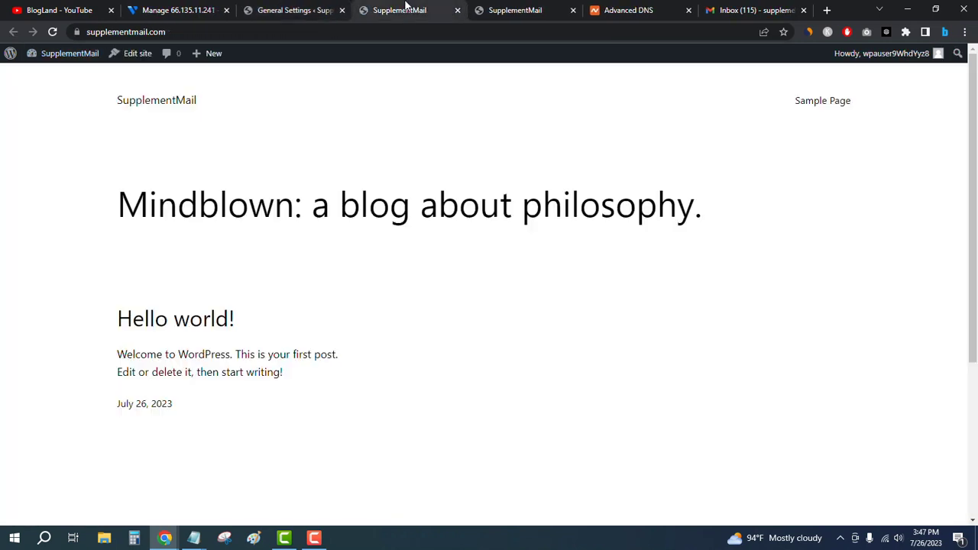
{"action": "left_click", "coordinate": [77, 32]}
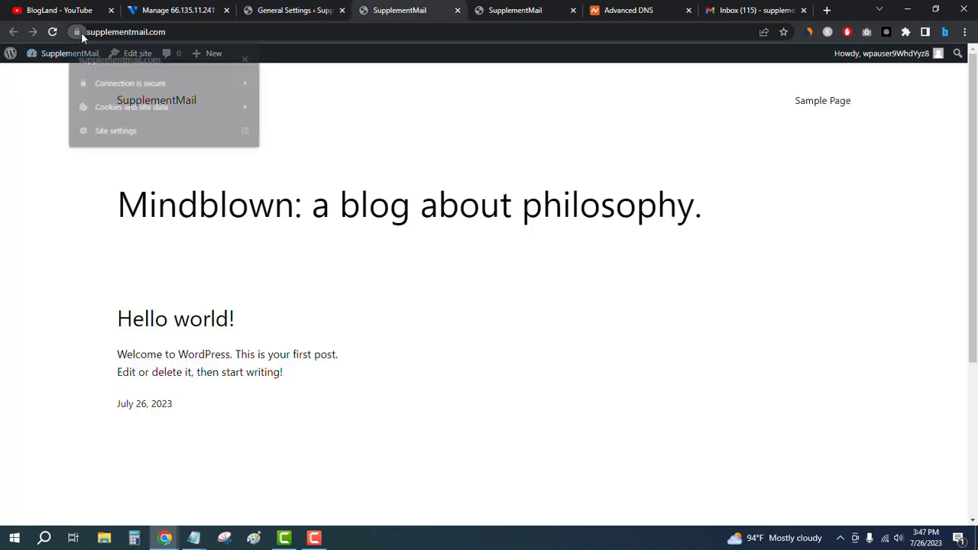
{"action": "left_click", "coordinate": [375, 113]}
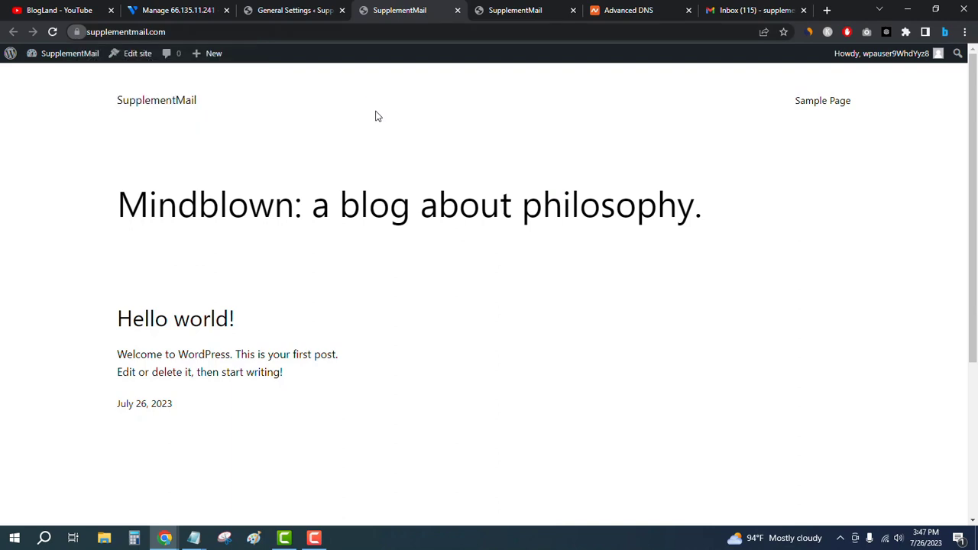
{"action": "scroll", "coordinate": [378, 121], "scroll_direction": "down", "scroll_amount": 3}
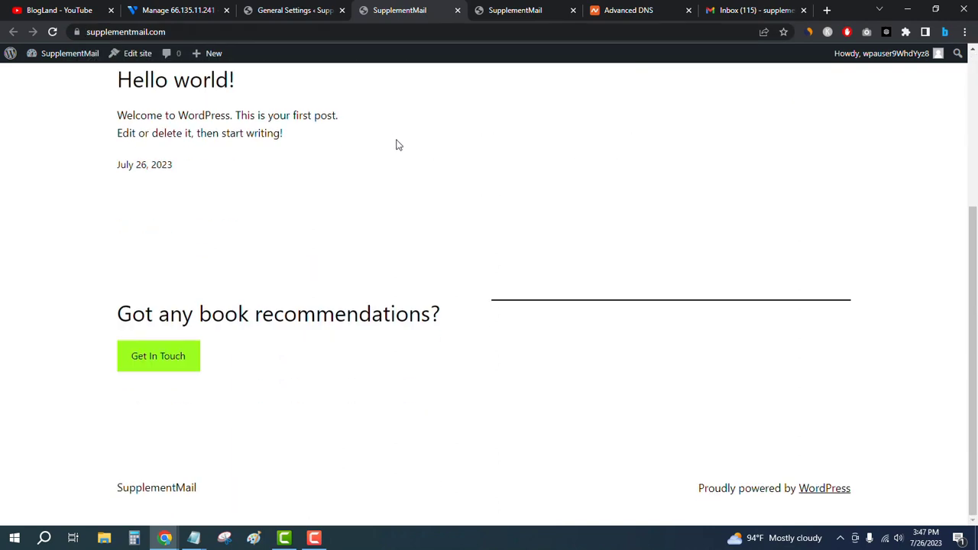
{"action": "scroll", "coordinate": [396, 144], "scroll_direction": "up", "scroll_amount": 3}
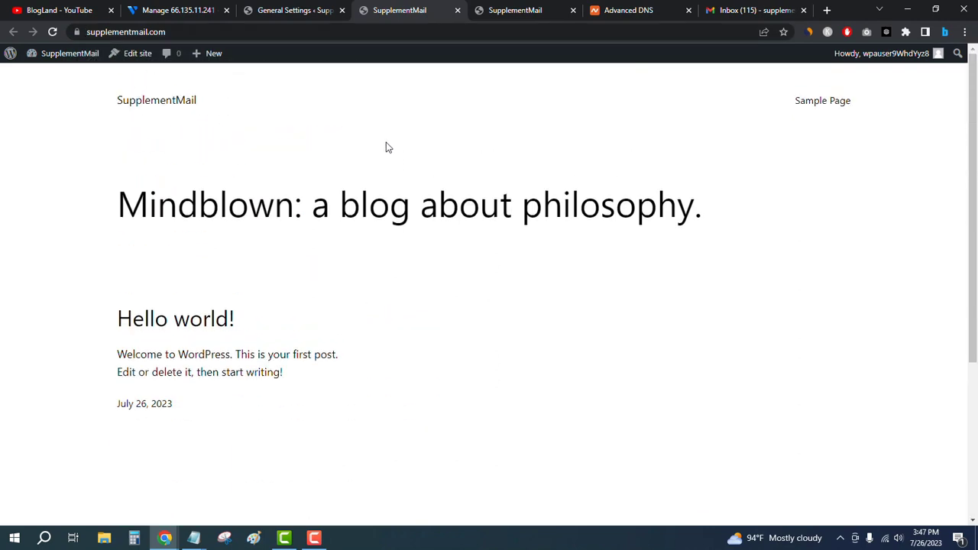
{"action": "scroll", "coordinate": [459, 126], "scroll_direction": "down", "scroll_amount": 3}
{"action": "scroll", "coordinate": [507, 133], "scroll_direction": "up", "scroll_amount": 3}
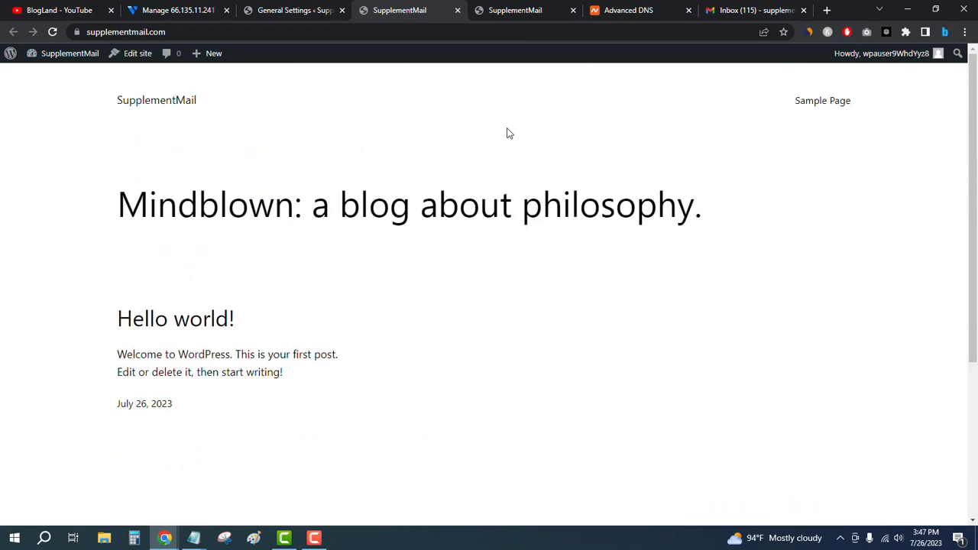